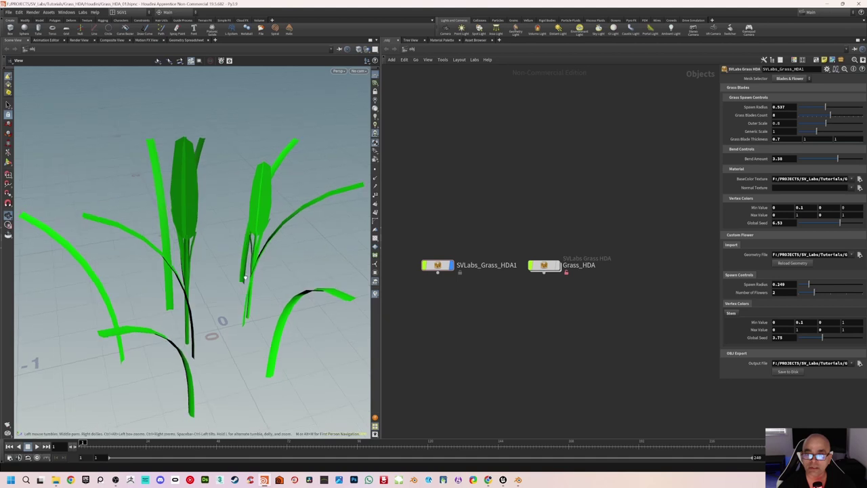
# Switch to Unreal Editor, widen the Content Browser and open the M_Grass material from the Grass_HDA_Tutorial Material folder.
pyautogui.click(503, 480)
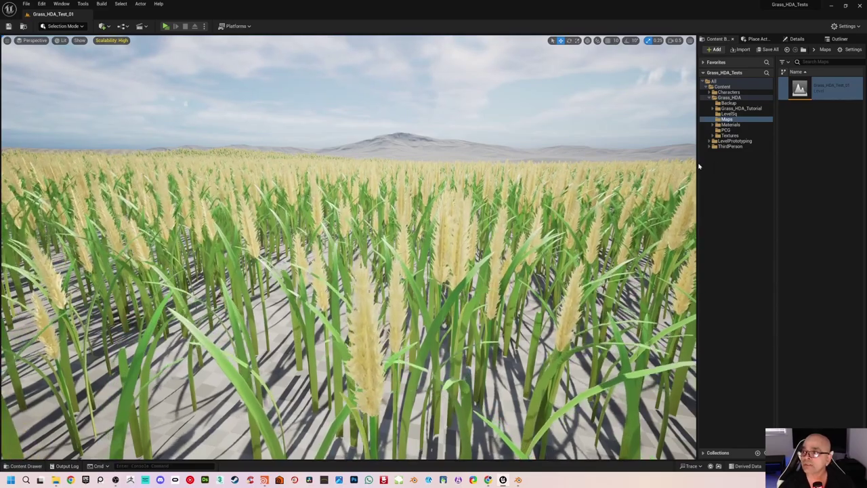
pyautogui.moveTo(699, 166); pyautogui.dragTo(650, 166)
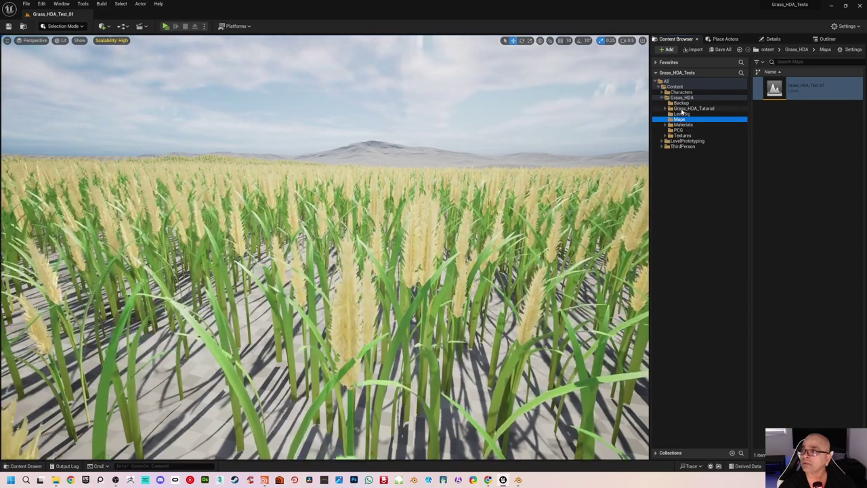
pyautogui.doubleClick(684, 109)
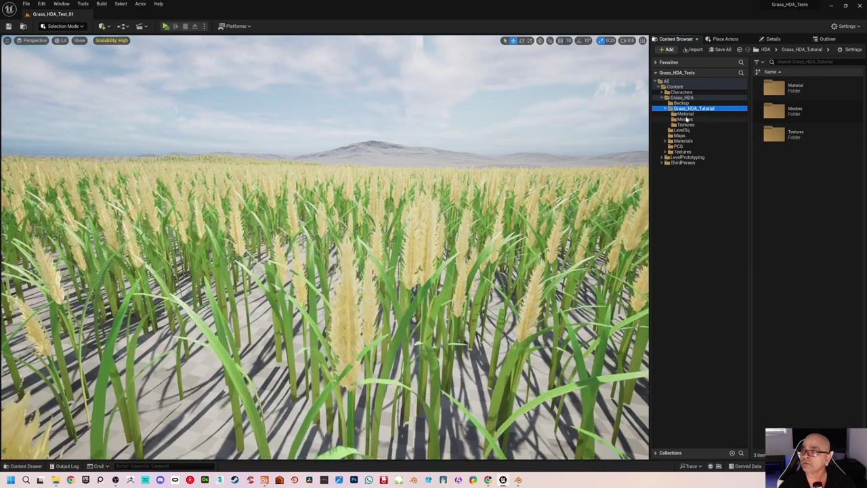
pyautogui.click(684, 114)
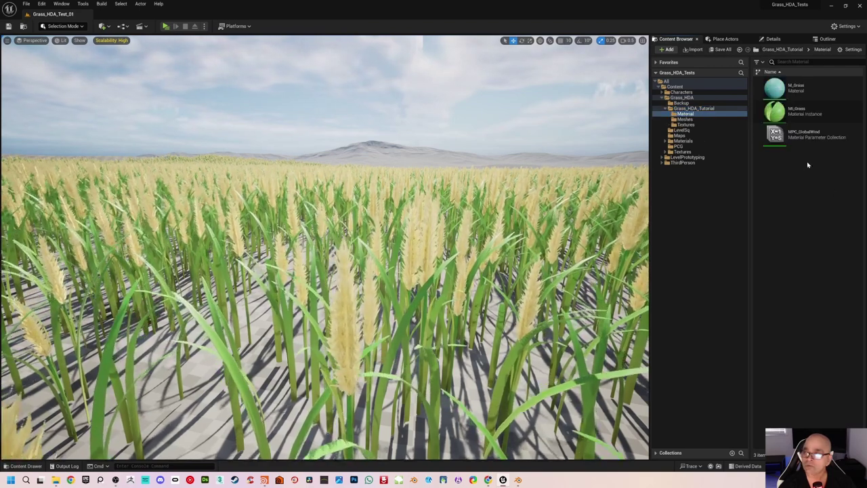
pyautogui.click(794, 86)
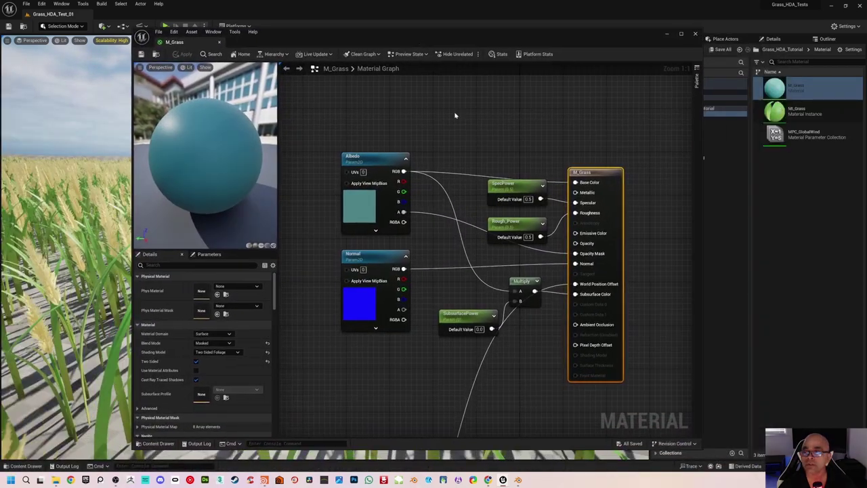
# Move the wind comment group with its nodes slightly farther down and away from the main M_Grass node.
pyautogui.scroll(-5, 433, 298)
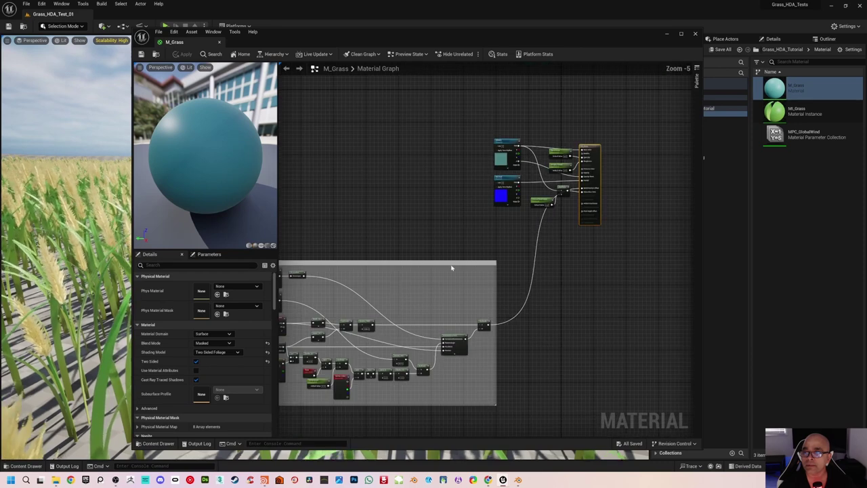
pyautogui.moveTo(390, 290); pyautogui.dragTo(479, 252, button='right')
pyautogui.moveTo(531, 194); pyautogui.dragTo(511, 169, button='right')
pyautogui.moveTo(492, 199); pyautogui.dragTo(463, 229)
pyautogui.click(443, 197)
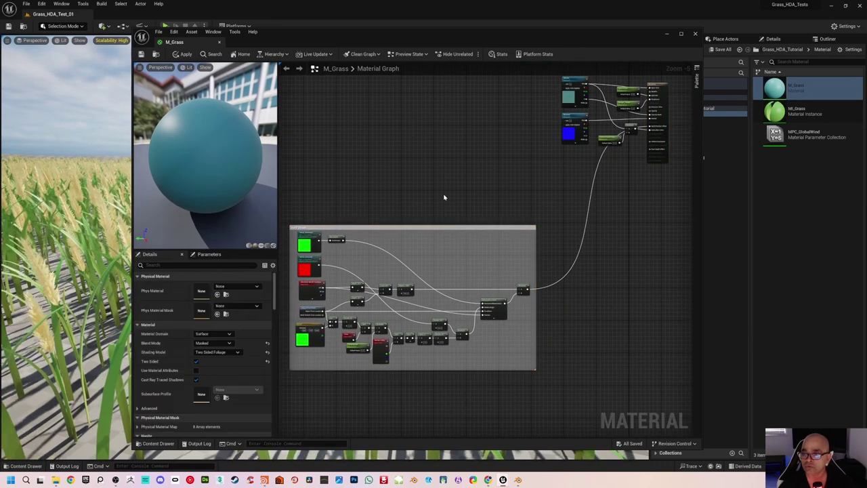
# Move the material editor window aside and widen it so part of the level viewport remains visible.
pyautogui.moveTo(435, 189); pyautogui.dragTo(443, 223, button='right')
pyautogui.scroll(1, 443, 222)
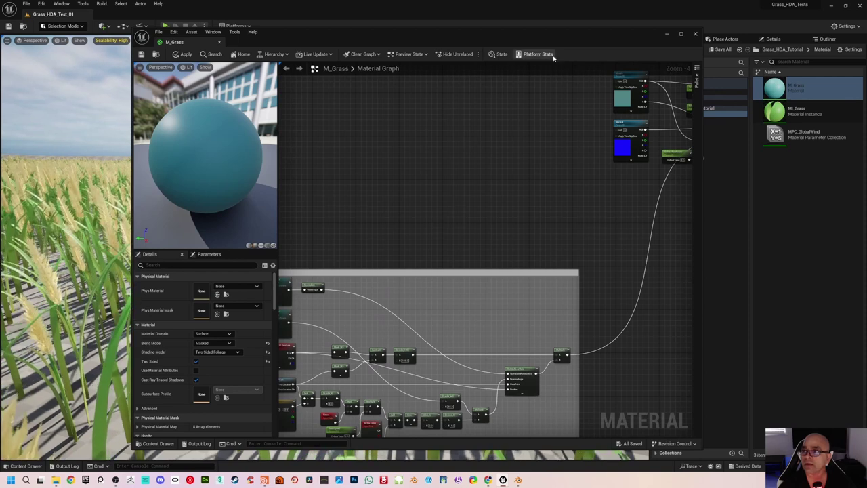
pyautogui.moveTo(535, 37); pyautogui.dragTo(694, 32)
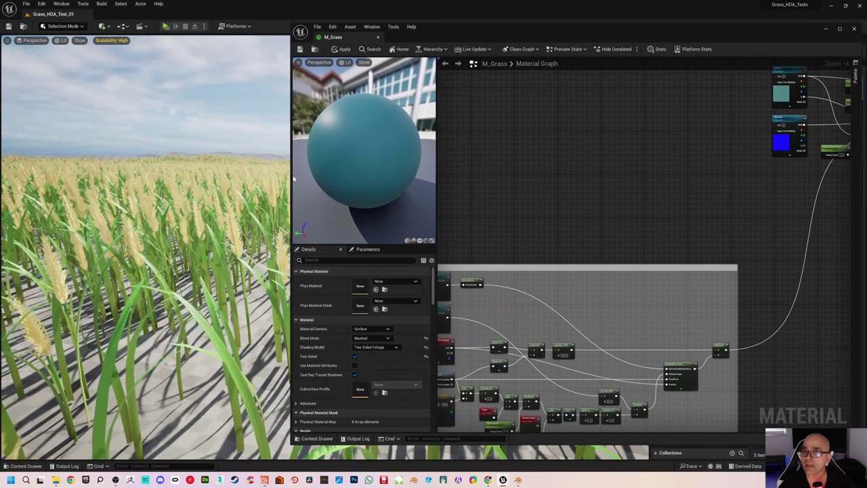
pyautogui.moveTo(291, 174); pyautogui.dragTo(216, 175)
# Add a SimpleGrassWind function node in the empty graph space above the wind comment group and adjust its position.
pyautogui.scroll(1, 467, 246)
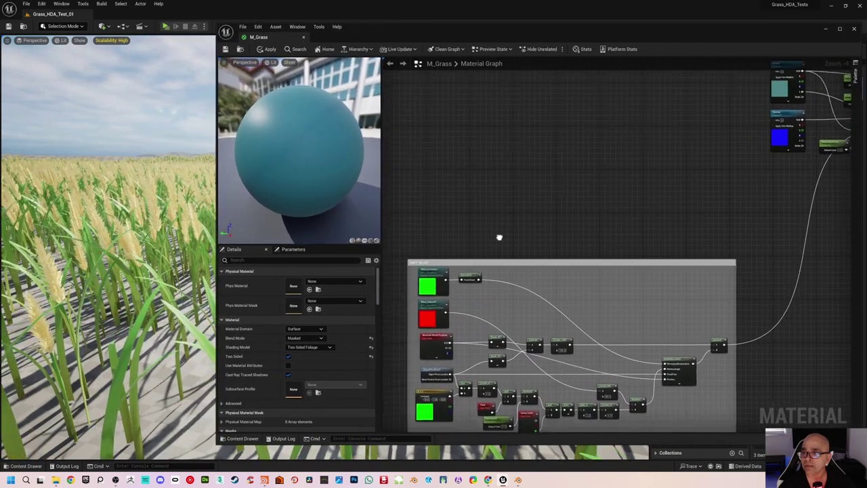
pyautogui.moveTo(540, 230); pyautogui.dragTo(518, 205, button='right')
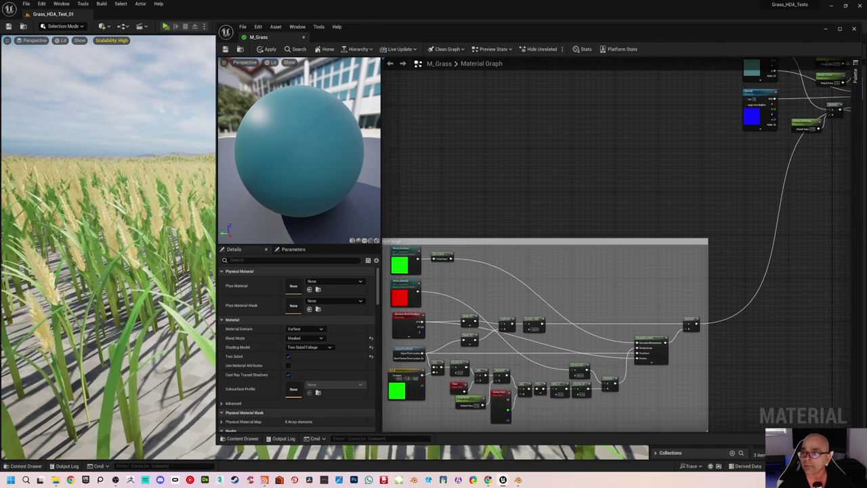
pyautogui.moveTo(476, 202); pyautogui.dragTo(508, 188, button='right')
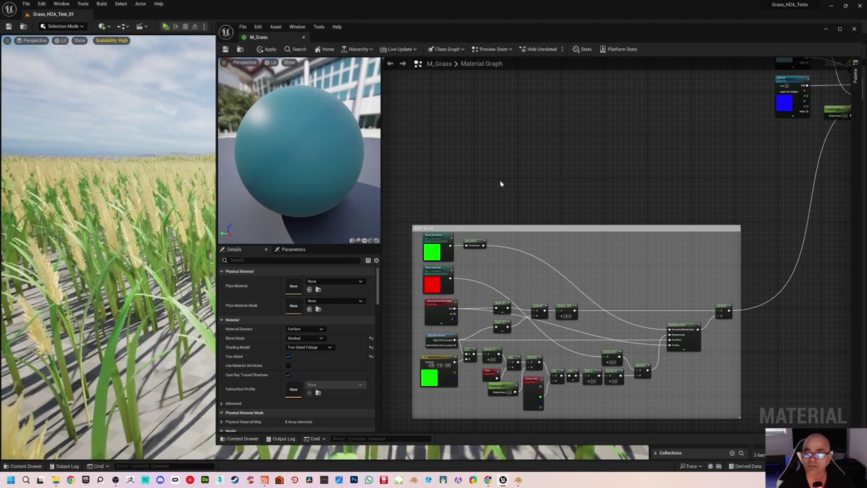
pyautogui.moveTo(525, 158); pyautogui.dragTo(523, 182, button='right')
pyautogui.rightClick(534, 160)
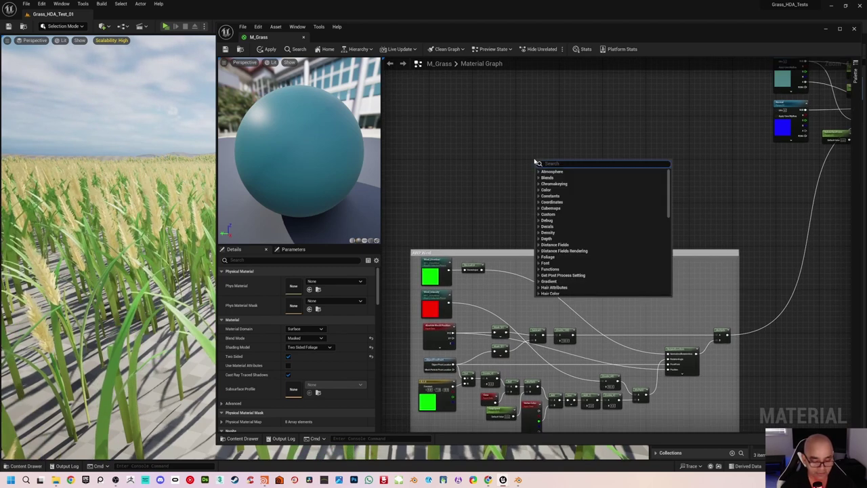
pyautogui.write('simple')
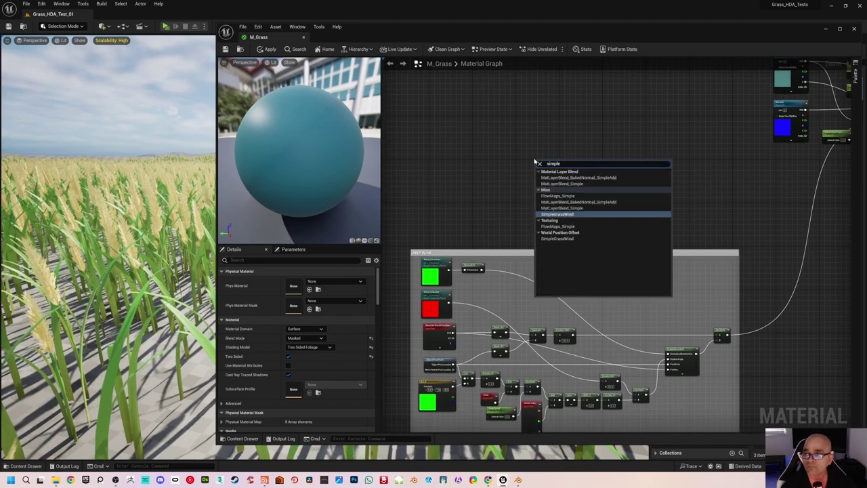
pyautogui.press('Return')
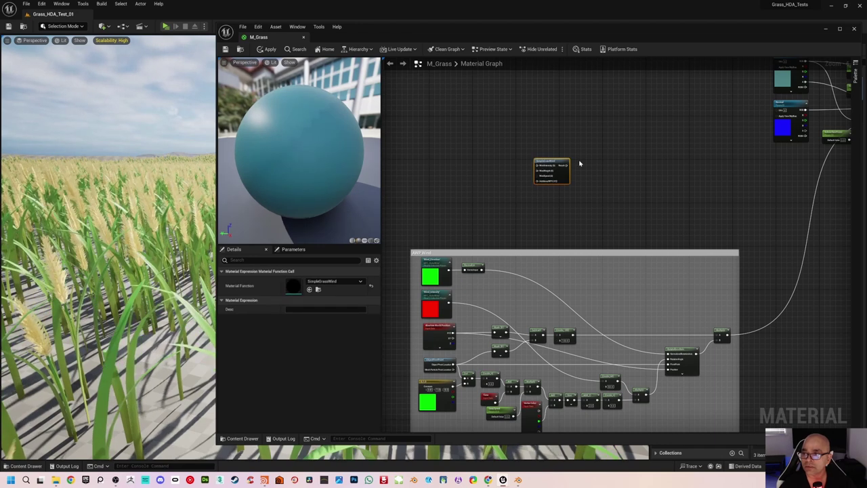
pyautogui.moveTo(525, 183); pyautogui.dragTo(542, 198, button='right')
pyautogui.scroll(2, 557, 184)
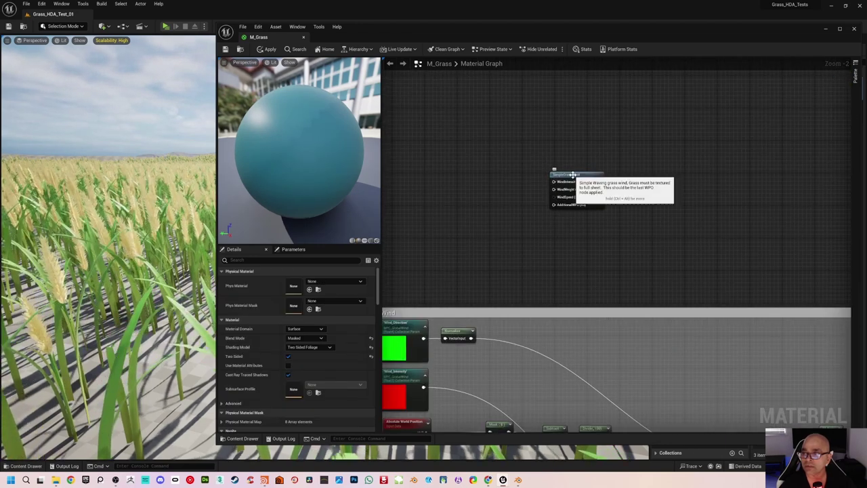
pyautogui.moveTo(571, 172); pyautogui.dragTo(533, 181)
pyautogui.click(533, 180)
pyautogui.moveTo(557, 200); pyautogui.dragTo(538, 170, button='right')
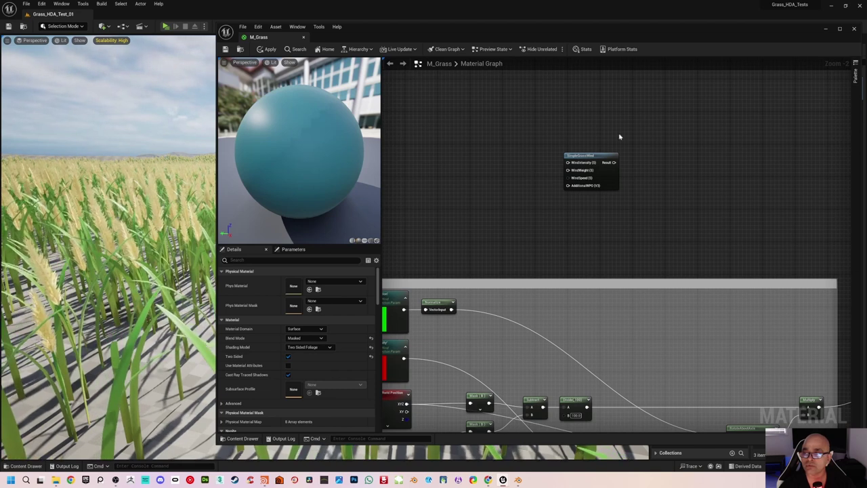
# Add three constant nodes stacked in front of the SimpleGrassWind inputs.
pyautogui.moveTo(533, 198); pyautogui.dragTo(503, 186, button='right')
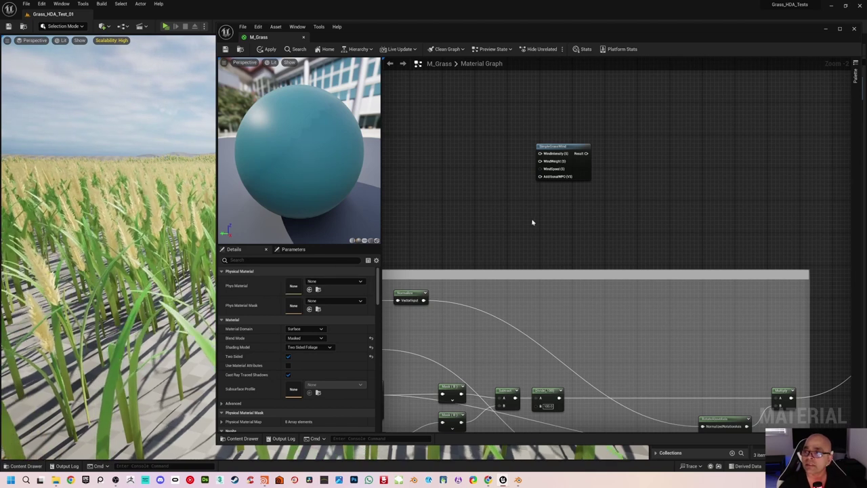
pyautogui.scroll(2, 519, 187)
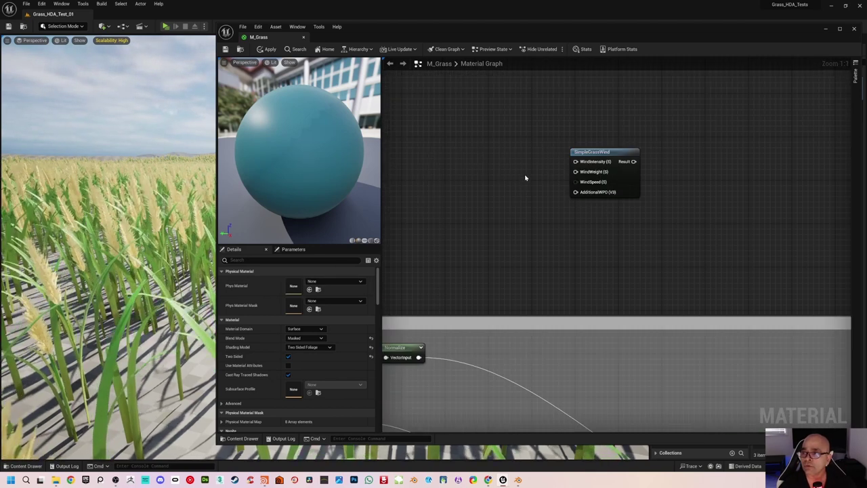
pyautogui.moveTo(532, 178)
pyautogui.mouseDown(button='right')
pyautogui.moveTo(530, 155)
pyautogui.moveTo(534, 162)
pyautogui.mouseUp(button='right')
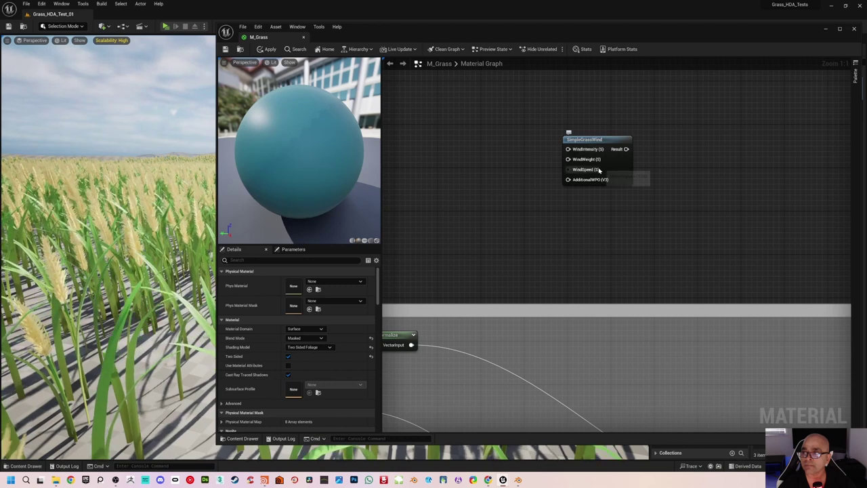
pyautogui.click(492, 117)
pyautogui.click(495, 142)
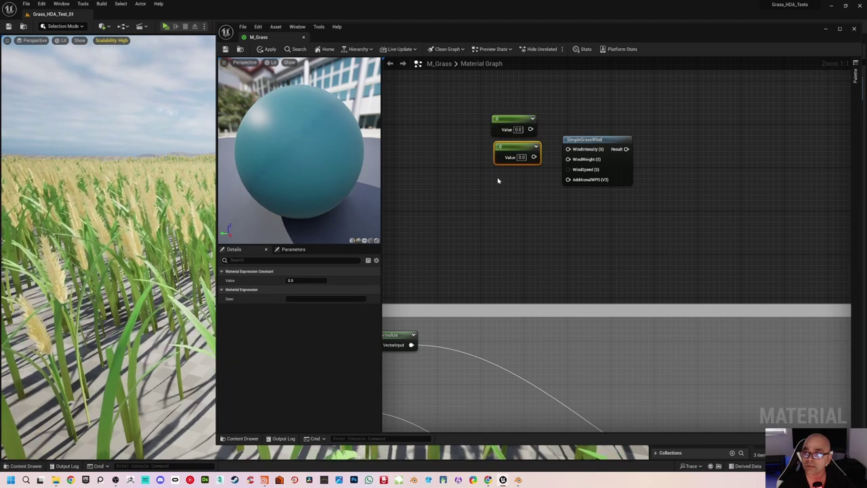
pyautogui.click(497, 179)
# Convert all three new constants to parameters.
pyautogui.click(470, 104)
pyautogui.moveTo(470, 104); pyautogui.dragTo(515, 214)
pyautogui.rightClick(522, 192)
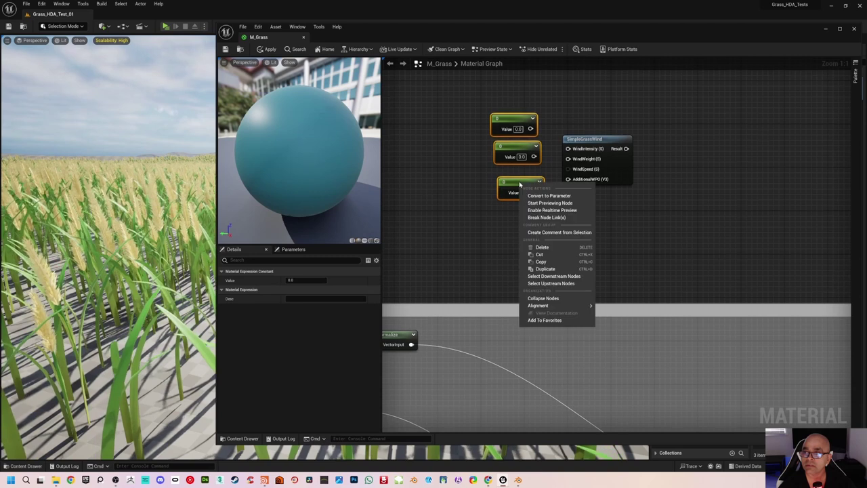
pyautogui.click(535, 197)
pyautogui.click(490, 184)
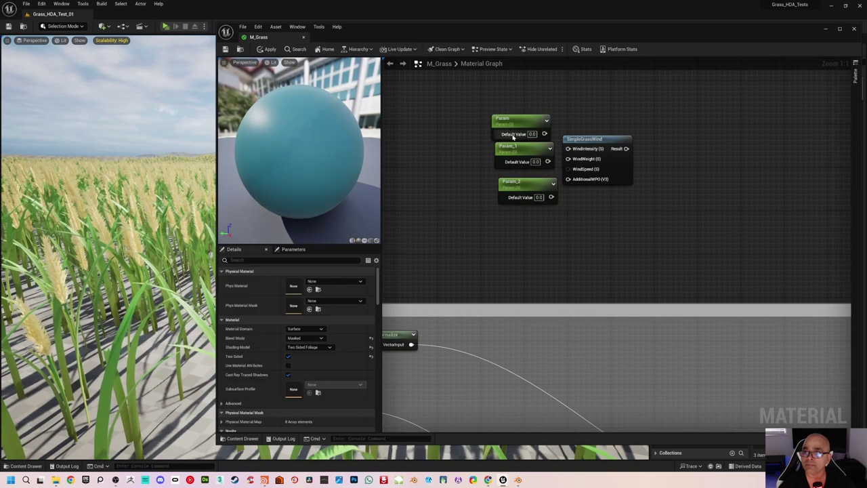
# Rename the upper two parameters GW_Intensity and GW_Weight, aligning the second beneath the first.
pyautogui.doubleClick(511, 119)
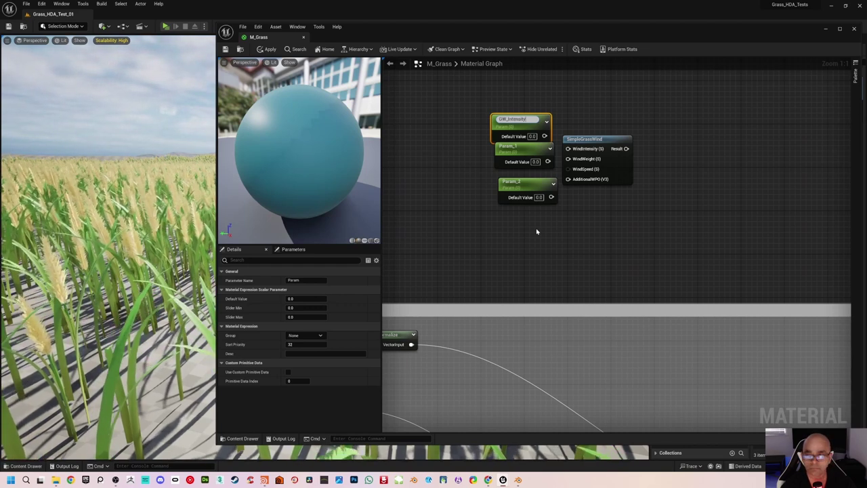
pyautogui.press('Return')
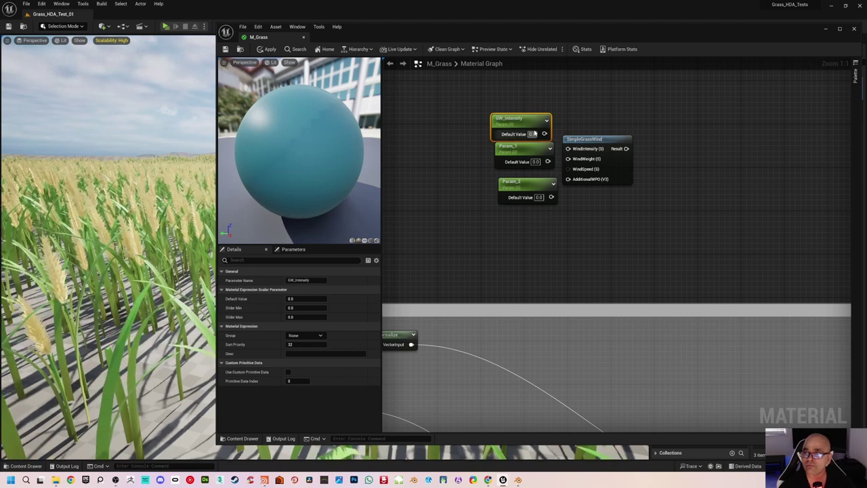
pyautogui.moveTo(537, 149); pyautogui.dragTo(534, 154)
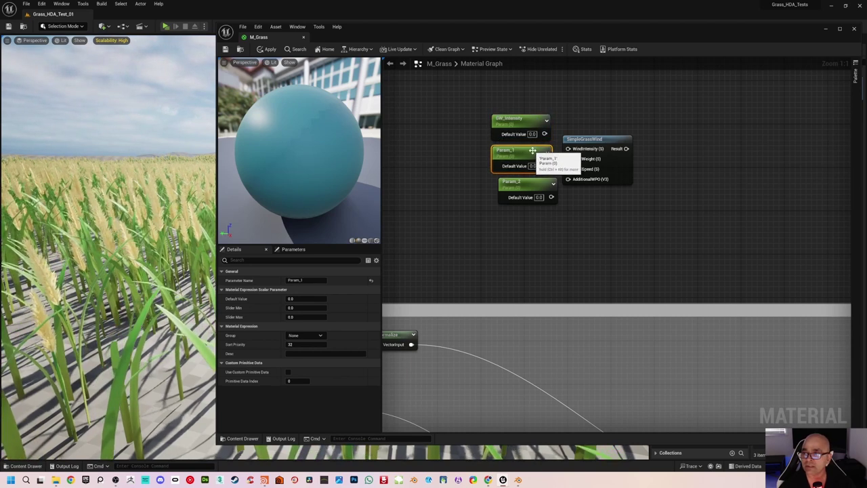
pyautogui.click(517, 151)
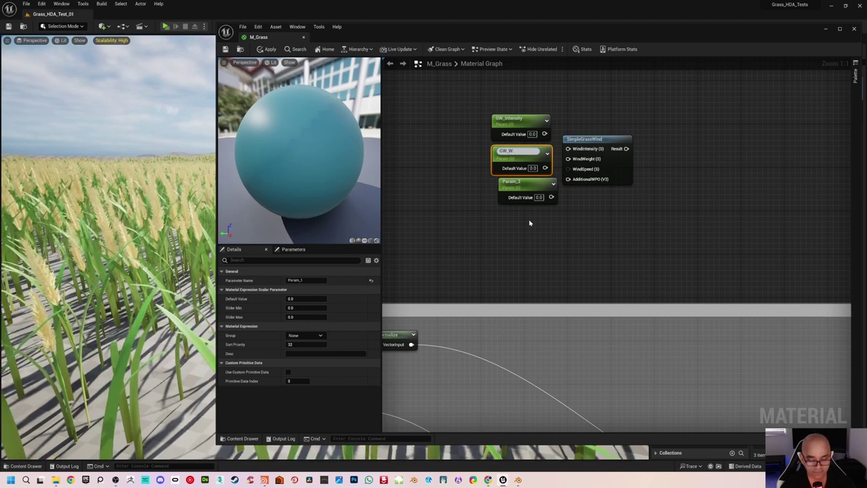
pyautogui.write('GW_Weight')
pyautogui.press('Return')
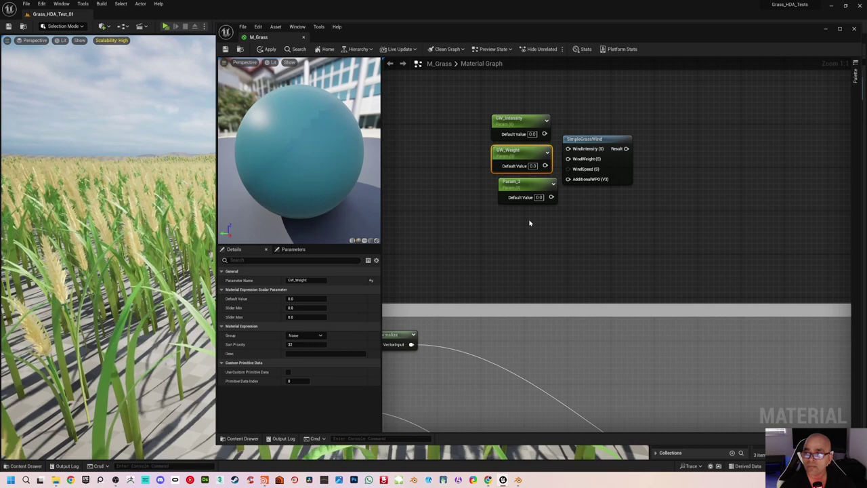
# Rename the third parameter GW_Speed and align it beneath GW_Weight.
pyautogui.click(534, 181)
pyautogui.doubleClick(535, 182)
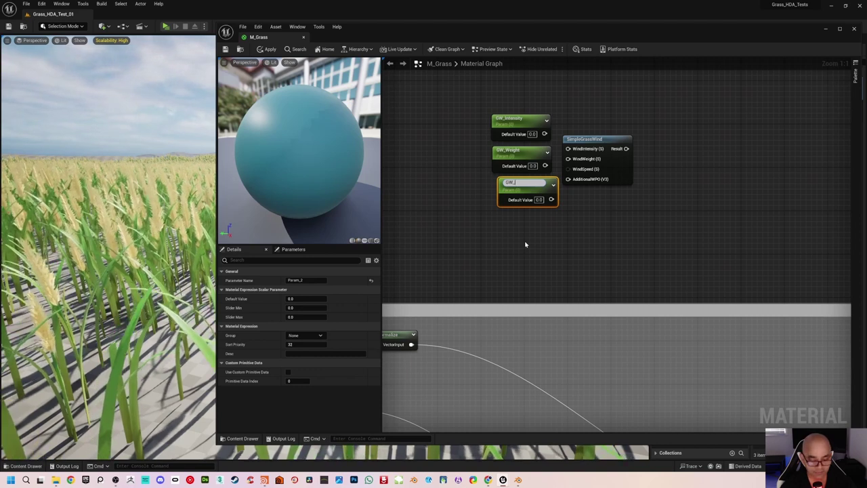
pyautogui.press('Return')
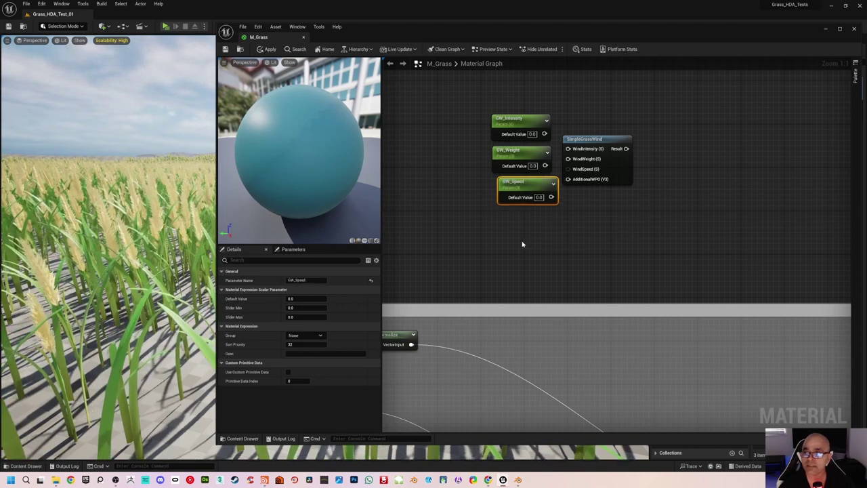
pyautogui.click(517, 218)
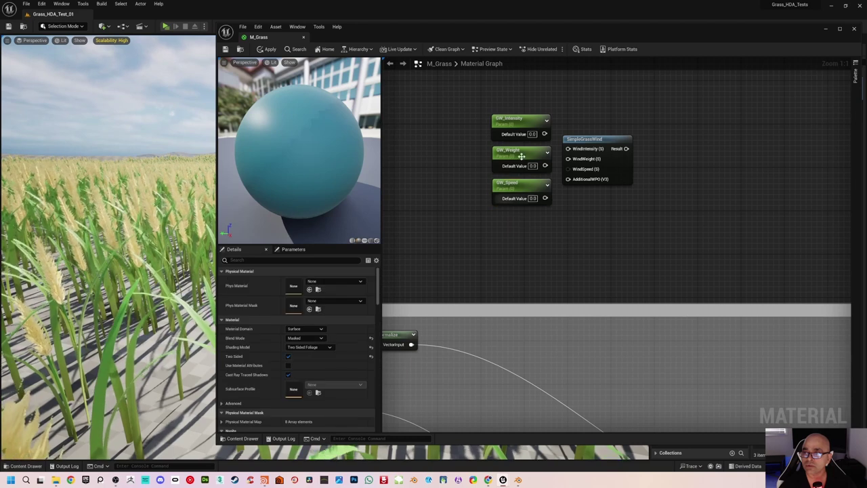
# Space SimpleGrassWind away from the parameters and connect GW_Intensity to WindIntensity, GW_Weight to WindWeight and GW_Speed to WindSpeed.
pyautogui.moveTo(535, 228); pyautogui.dragTo(498, 217, button='right')
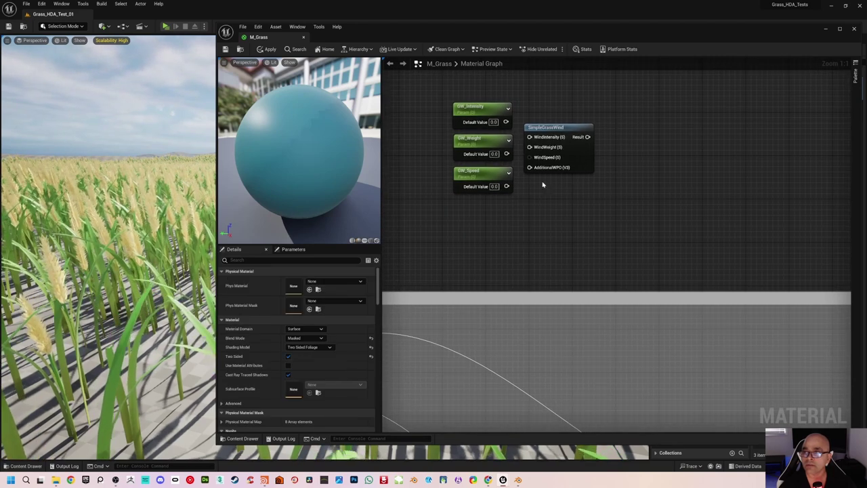
pyautogui.moveTo(565, 128); pyautogui.dragTo(592, 126)
pyautogui.click(575, 182)
pyautogui.moveTo(506, 122); pyautogui.dragTo(557, 137)
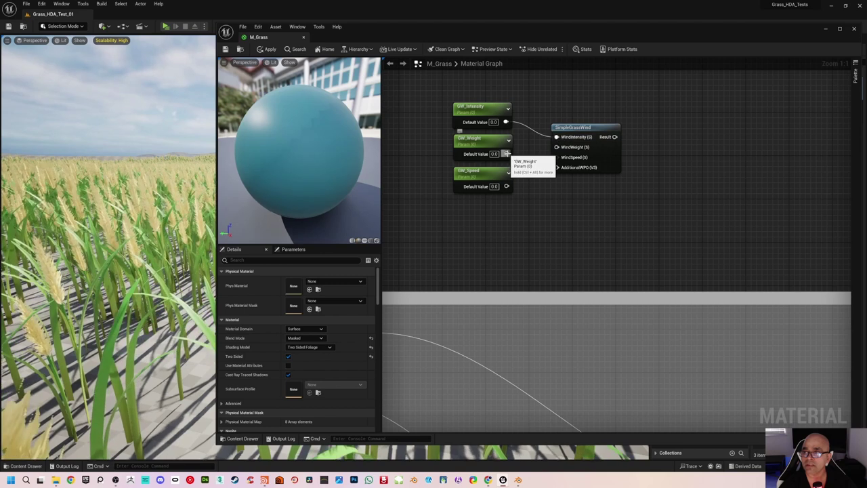
pyautogui.moveTo(506, 153); pyautogui.dragTo(557, 147)
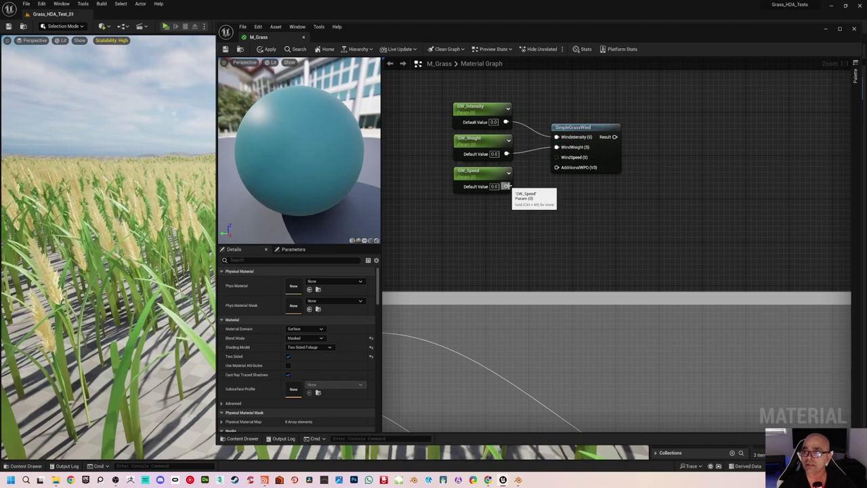
pyautogui.moveTo(507, 186); pyautogui.dragTo(557, 157)
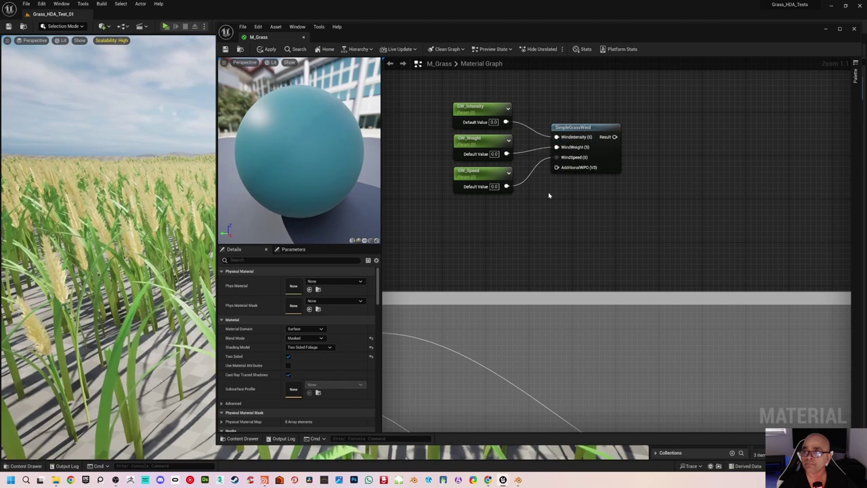
# Set the default values to 1.0 for GW_Intensity, 0.1 for GW_Weight and 0.2 for GW_Speed.
pyautogui.click(498, 122)
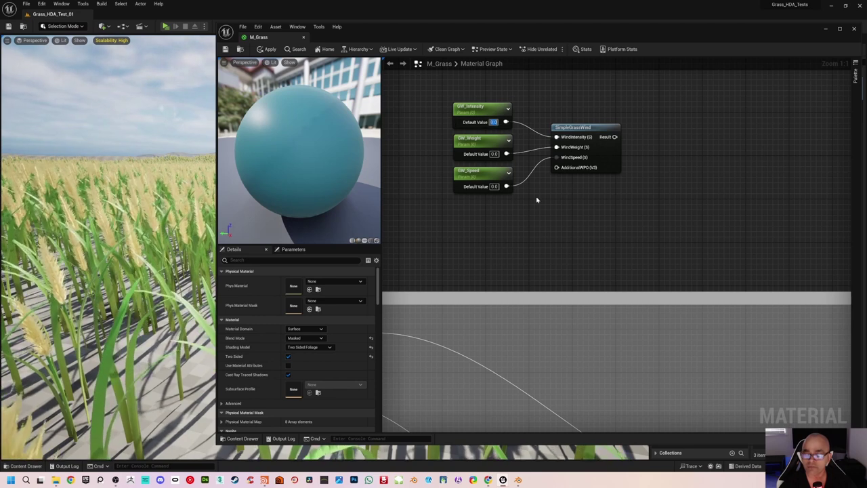
pyautogui.write('1')
pyautogui.press('Return')
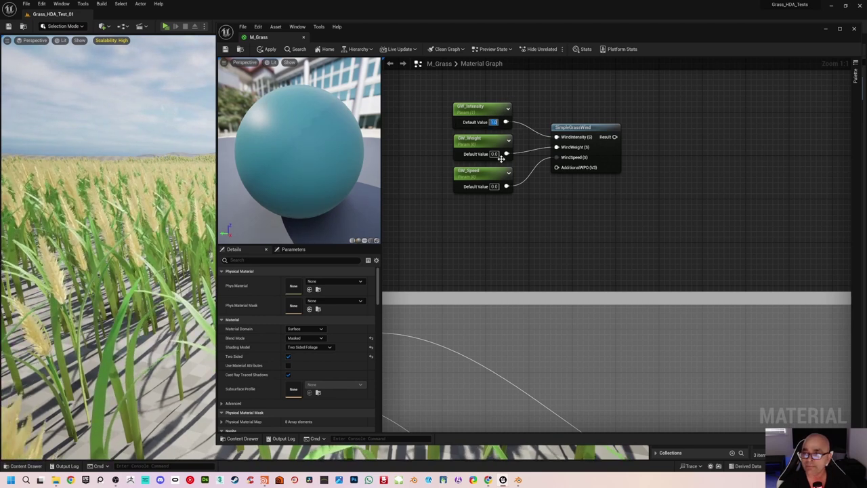
pyautogui.click(496, 154)
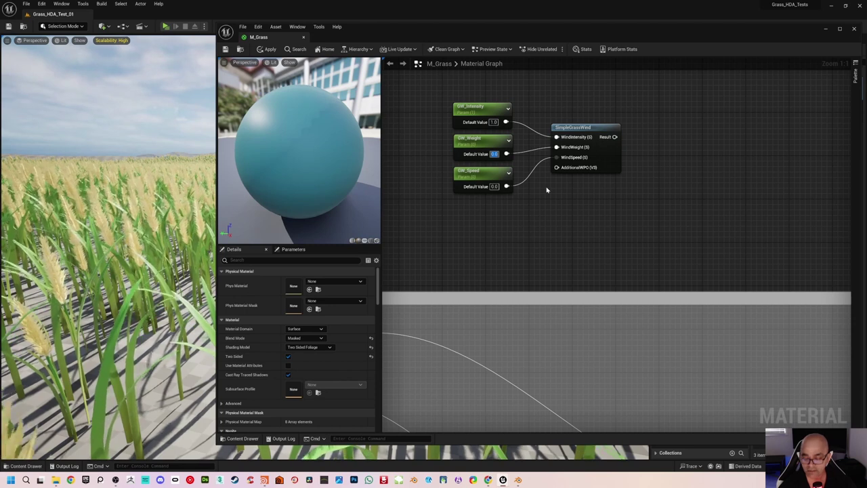
pyautogui.write('1')
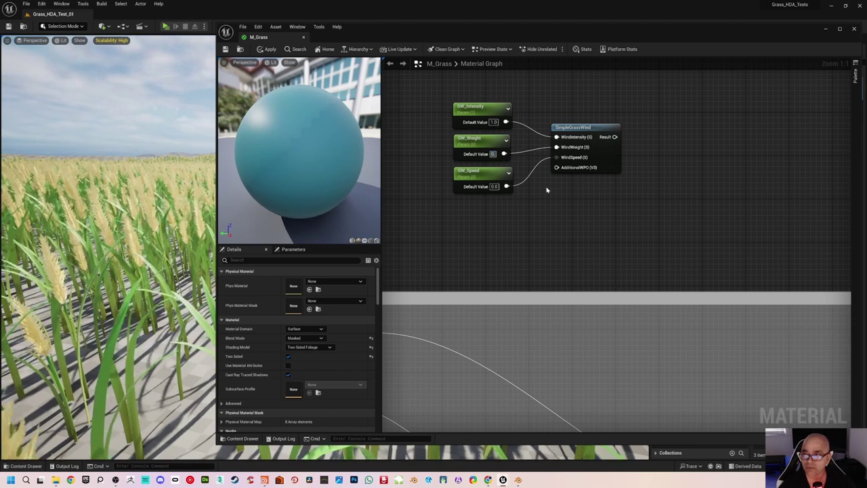
pyautogui.press('Return')
pyautogui.click(496, 187)
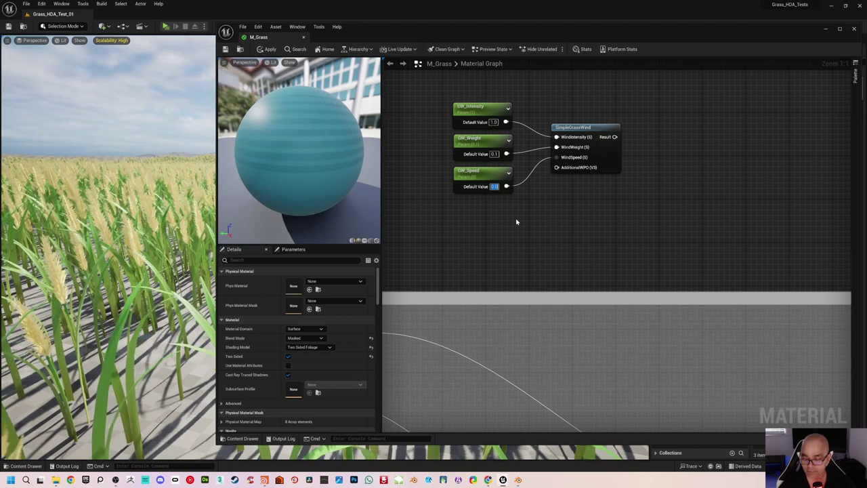
pyautogui.write('0.3')
pyautogui.press('Return')
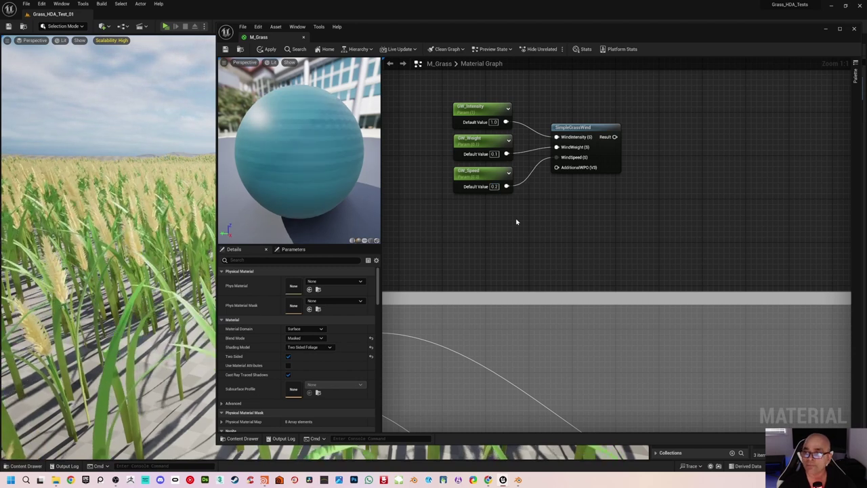
# Move the SimpleGrassWind node slightly lower relative to the three GW parameters.
pyautogui.moveTo(523, 222); pyautogui.dragTo(543, 209, button='right')
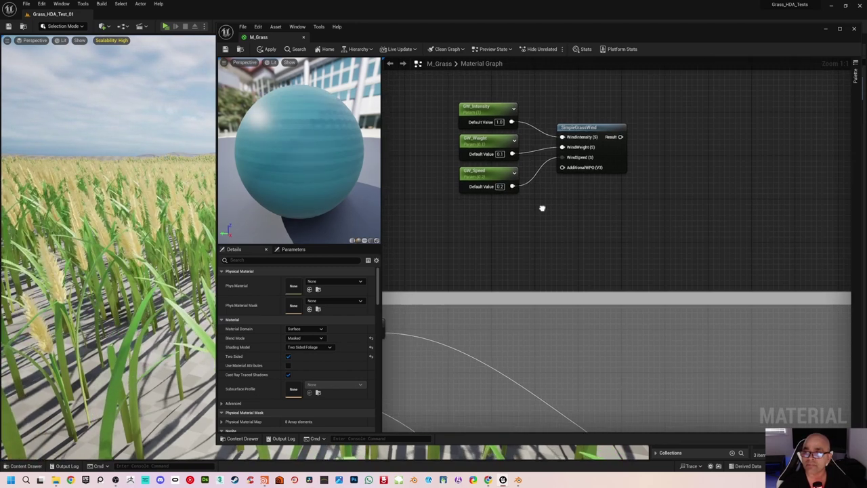
pyautogui.moveTo(478, 86); pyautogui.dragTo(590, 215)
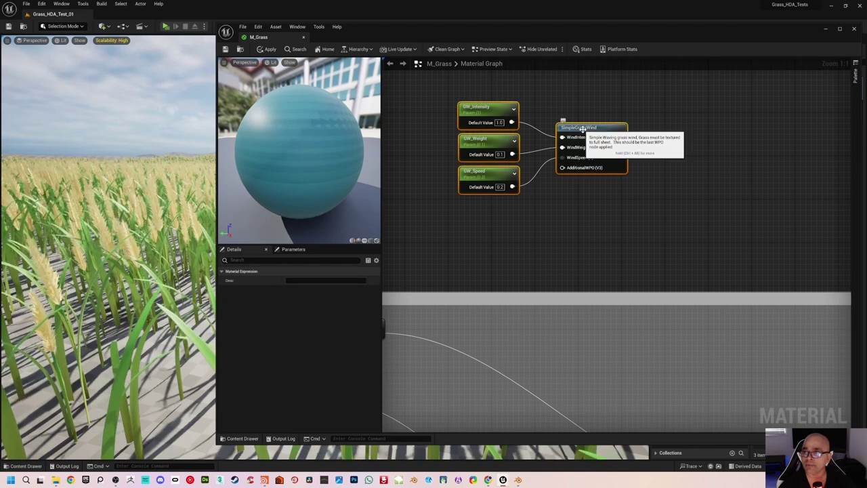
pyautogui.moveTo(583, 128); pyautogui.dragTo(597, 147)
pyautogui.click(642, 130)
pyautogui.click(557, 121)
pyautogui.moveTo(550, 118); pyautogui.dragTo(585, 142, button='right')
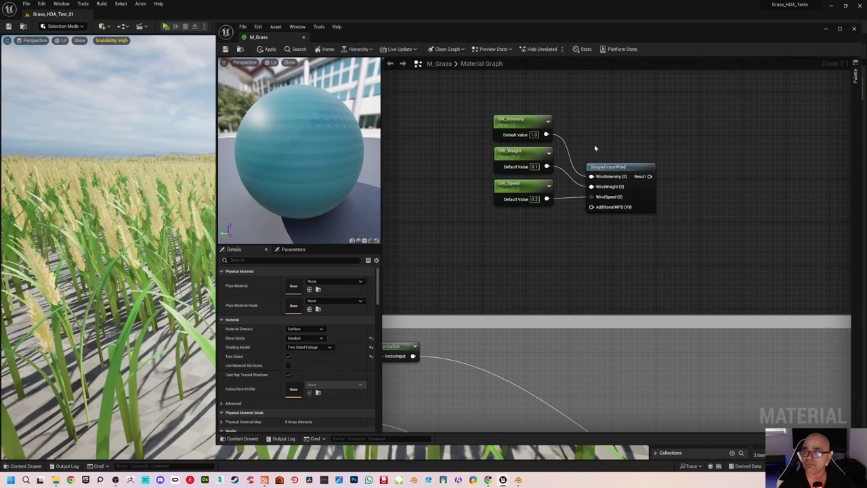
# Connect the 0,1,0 constant vector in the AWP Wind group to SimpleGrassWind's AdditionalWPO input.
pyautogui.moveTo(529, 250); pyautogui.dragTo(570, 206, button='right')
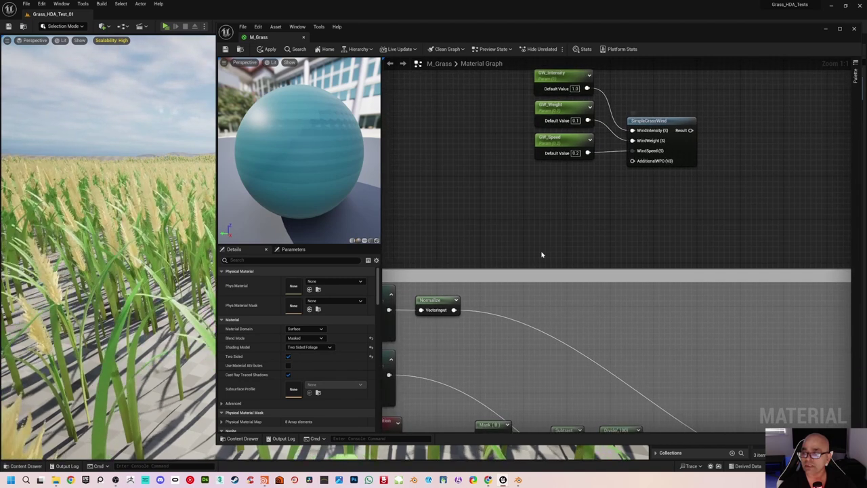
pyautogui.moveTo(527, 262); pyautogui.dragTo(562, 210, button='right')
pyautogui.scroll(-2, 564, 204)
pyautogui.moveTo(538, 271); pyautogui.dragTo(526, 246, button='right')
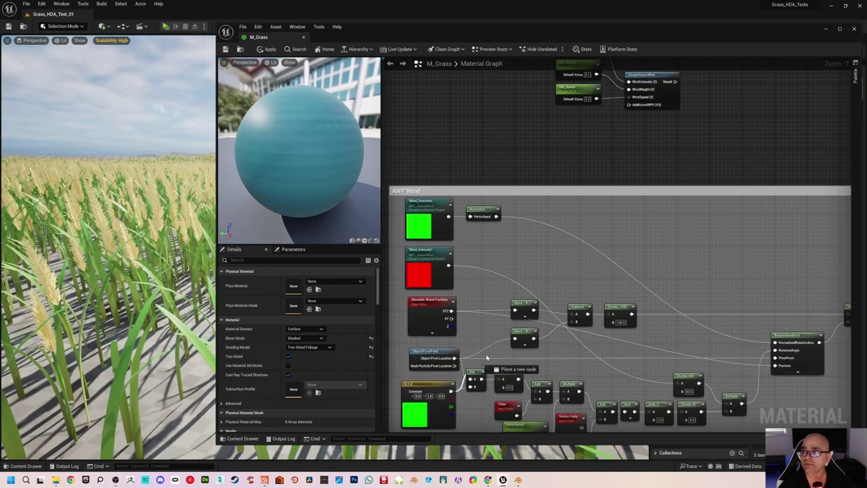
pyautogui.moveTo(450, 391); pyautogui.dragTo(629, 105)
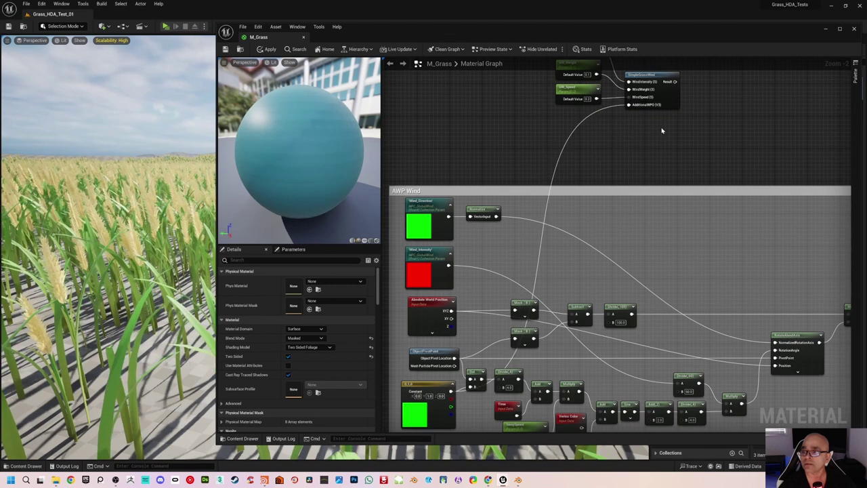
pyautogui.moveTo(663, 131); pyautogui.dragTo(600, 248, button='right')
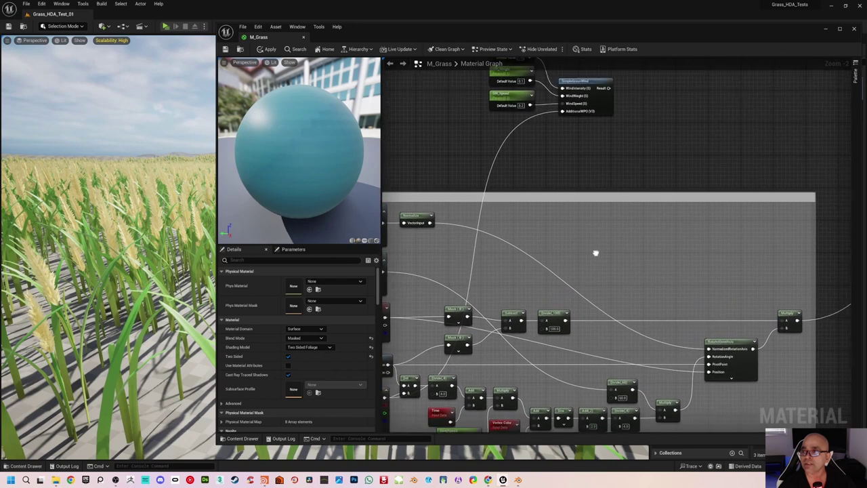
pyautogui.scroll(3, 594, 190)
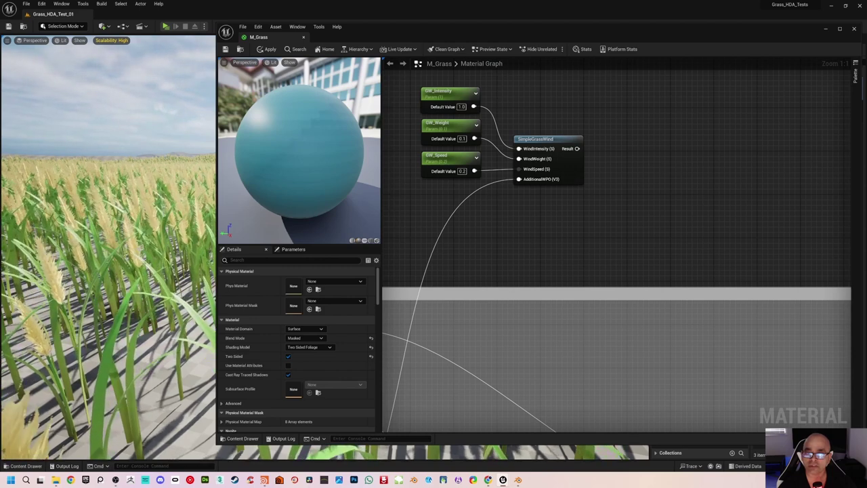
# Add a Vertex Color node and place it directly beneath SimpleGrassWind.
pyautogui.moveTo(126, 209); pyautogui.dragTo(153, 201, button='right')
pyautogui.press('w')
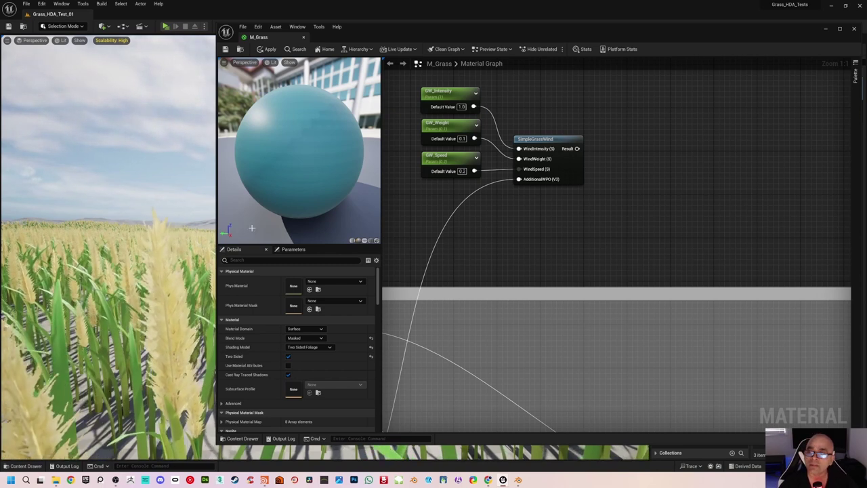
pyautogui.rightClick(602, 195)
pyautogui.write('vertex')
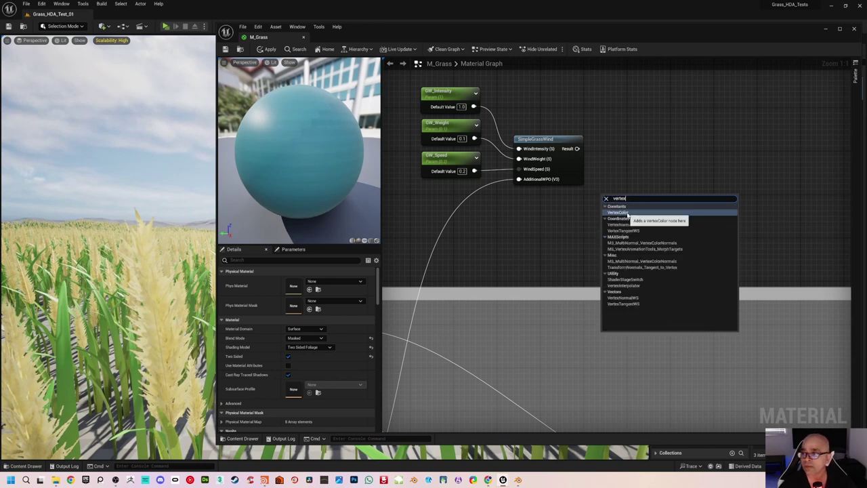
pyautogui.click(618, 212)
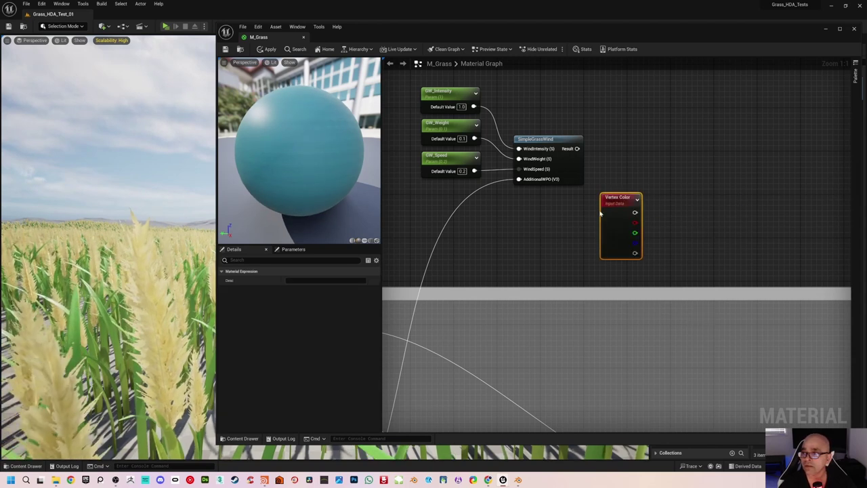
pyautogui.moveTo(613, 200); pyautogui.dragTo(561, 196)
pyautogui.click(611, 190)
# Add a Multiply node beside SimpleGrassWind, connecting SimpleGrassWind's Result to A and Vertex Color's red channel to B.
pyautogui.moveTo(633, 176); pyautogui.dragTo(589, 195, button='right')
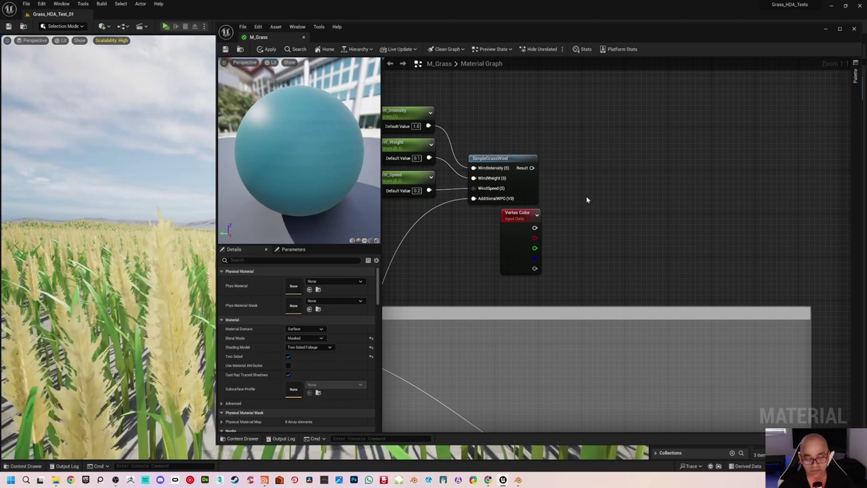
pyautogui.click(585, 198)
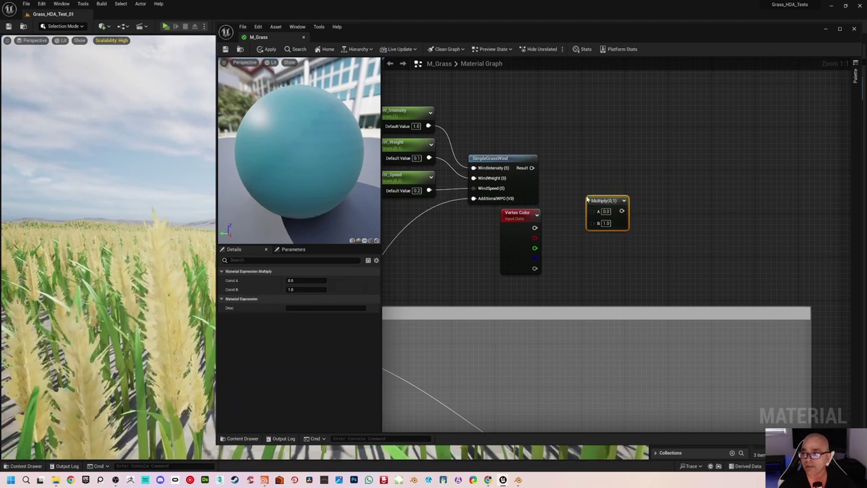
pyautogui.moveTo(607, 197); pyautogui.dragTo(577, 183)
pyautogui.click(555, 175)
pyautogui.moveTo(531, 168); pyautogui.dragTo(567, 196)
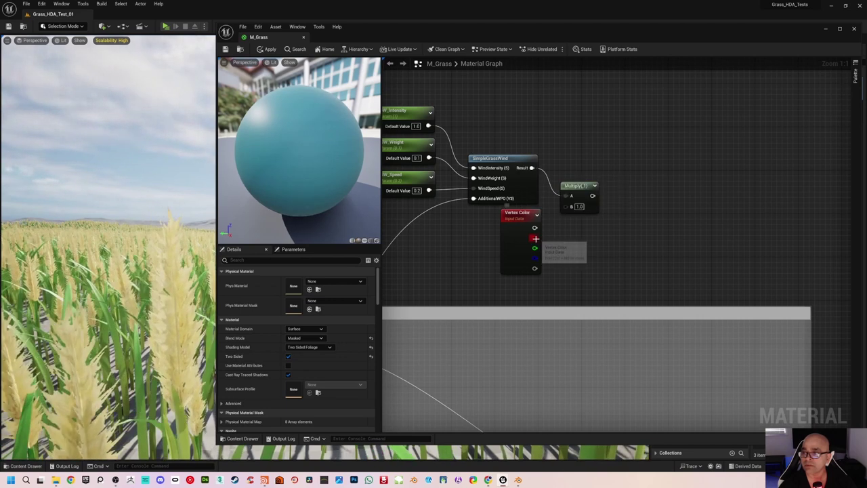
pyautogui.moveTo(535, 238); pyautogui.dragTo(572, 206)
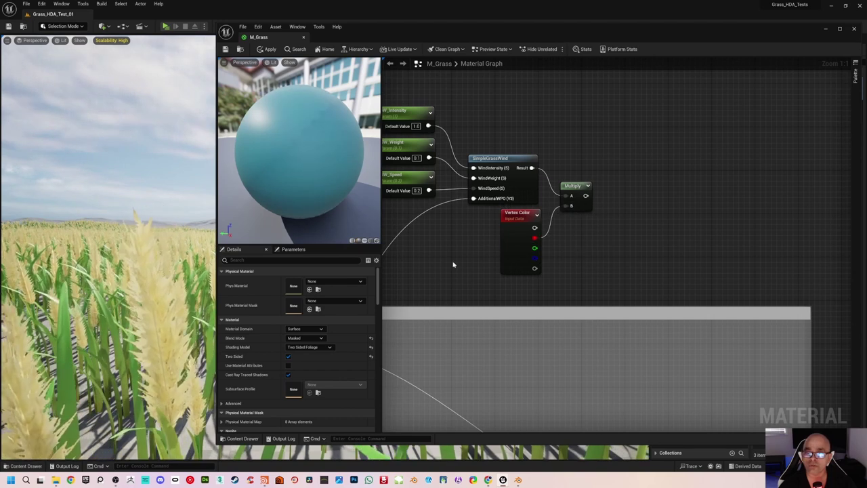
# Examine the grass heads in the level and the Vertex Color channel used within the AWP Wind group.
pyautogui.moveTo(169, 274); pyautogui.dragTo(168, 342, button='right')
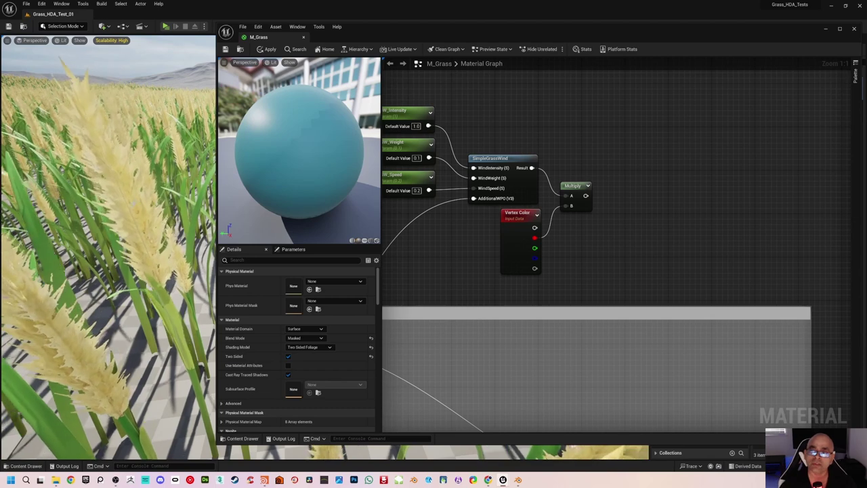
pyautogui.moveTo(502, 352); pyautogui.dragTo(561, 196, button='right')
pyautogui.moveTo(556, 263); pyautogui.dragTo(568, 206, button='right')
pyautogui.scroll(-1, 552, 309)
pyautogui.moveTo(551, 309); pyautogui.dragTo(577, 217, button='right')
pyautogui.scroll(1, 545, 296)
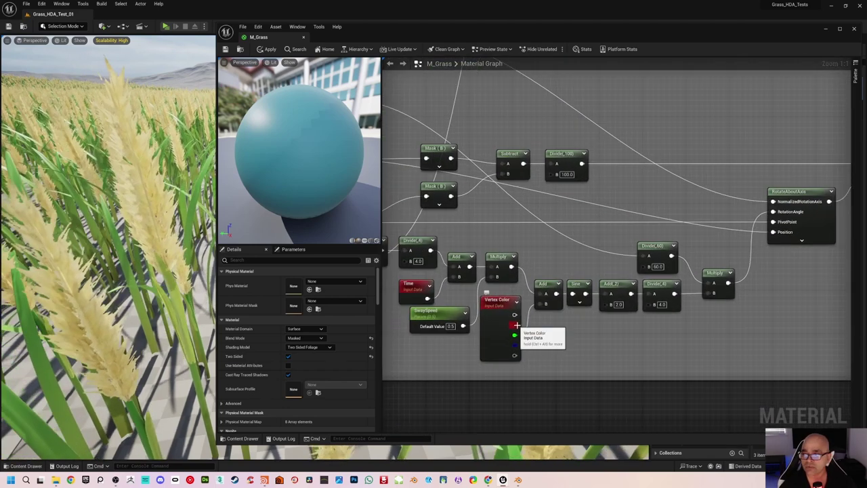
pyautogui.scroll(-2, 637, 153)
pyautogui.scroll(2, 601, 104)
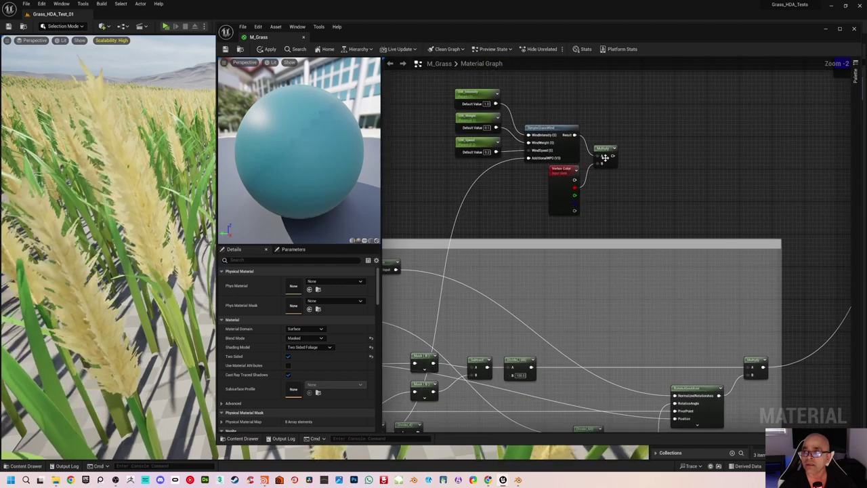
pyautogui.scroll(-2, 560, 153)
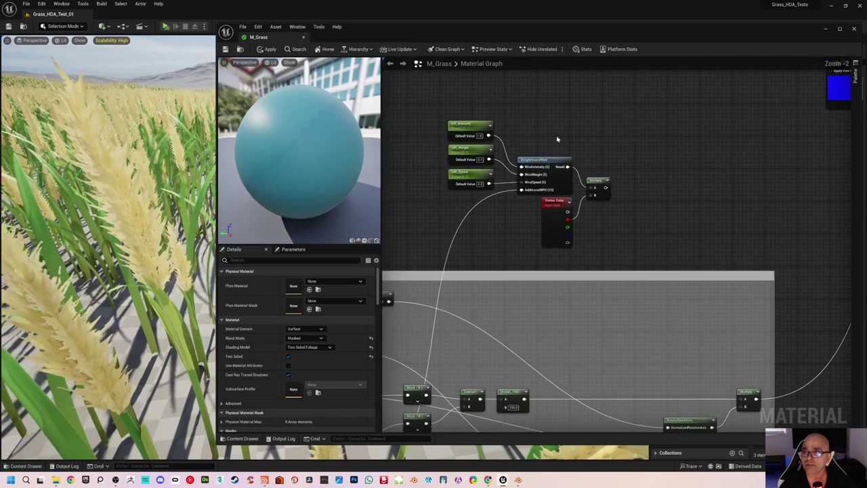
# Move the new wind nodes slightly up and wrap them in a comment titled Simple Grass Wind.
pyautogui.moveTo(437, 102); pyautogui.dragTo(626, 255)
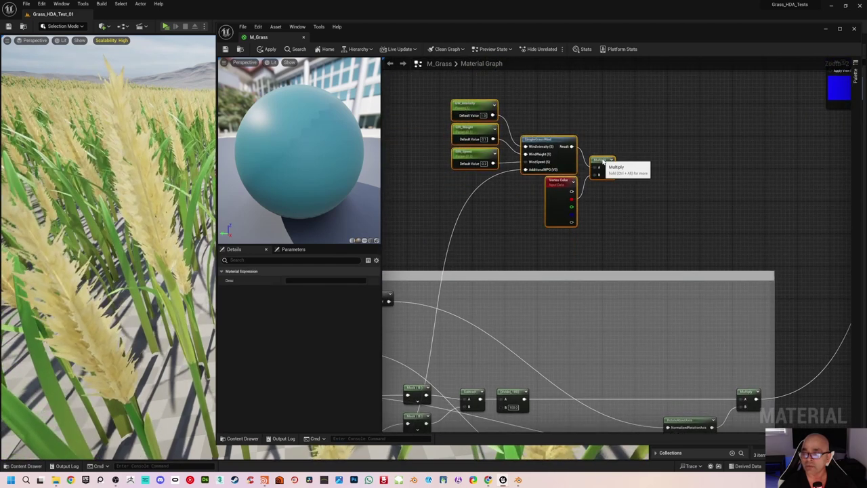
pyautogui.press('c')
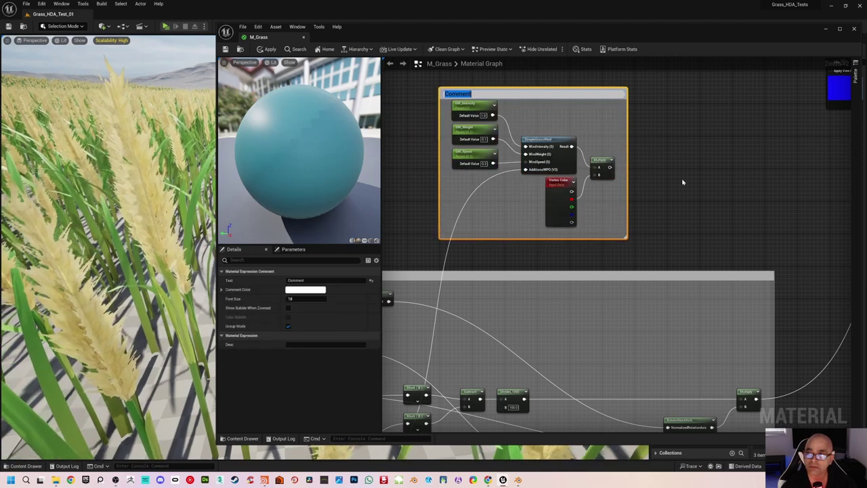
pyautogui.write('Simp')
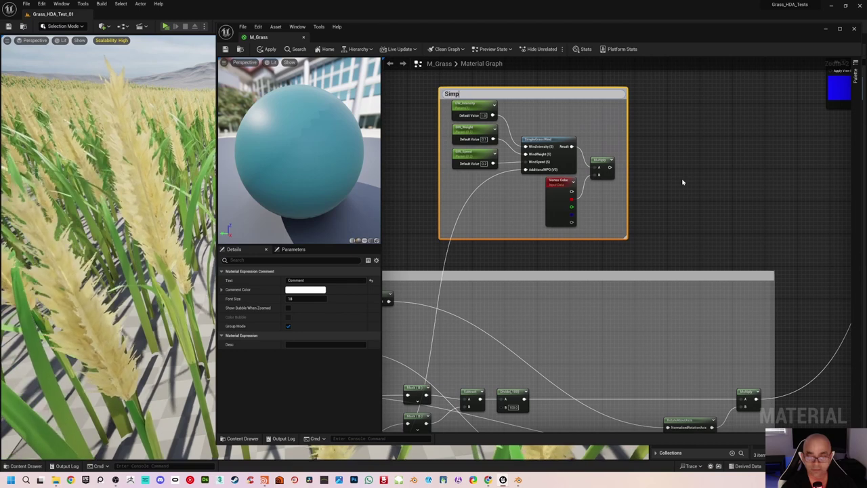
pyautogui.write('le Grass Win')
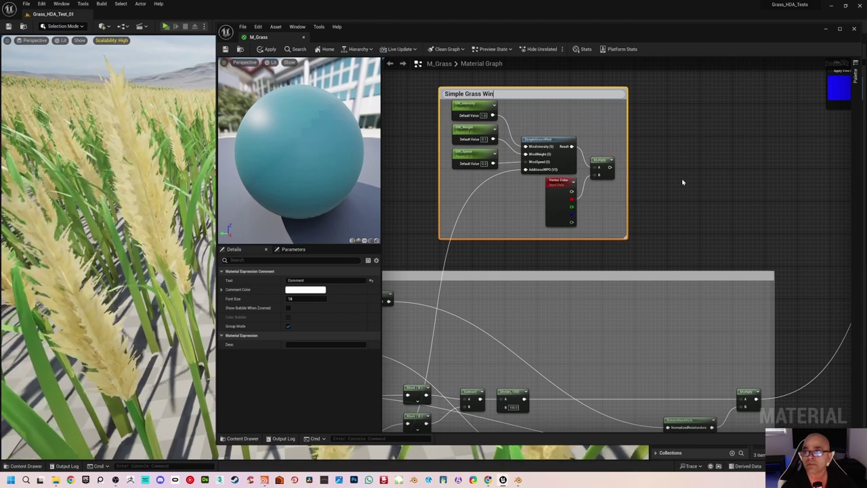
pyautogui.write('d')
pyautogui.press('Return')
pyautogui.click(753, 224)
pyautogui.moveTo(753, 224); pyautogui.dragTo(680, 197, button='right')
pyautogui.moveTo(610, 190); pyautogui.dragTo(695, 225, button='right')
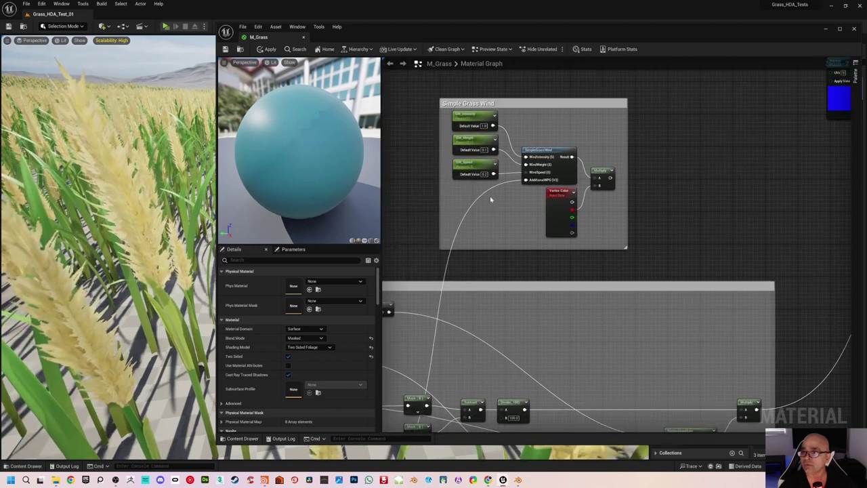
# Assign the intensity, weight and speed parameters in the Simple Grass Wind comment to the WindControls group.
pyautogui.click(482, 120)
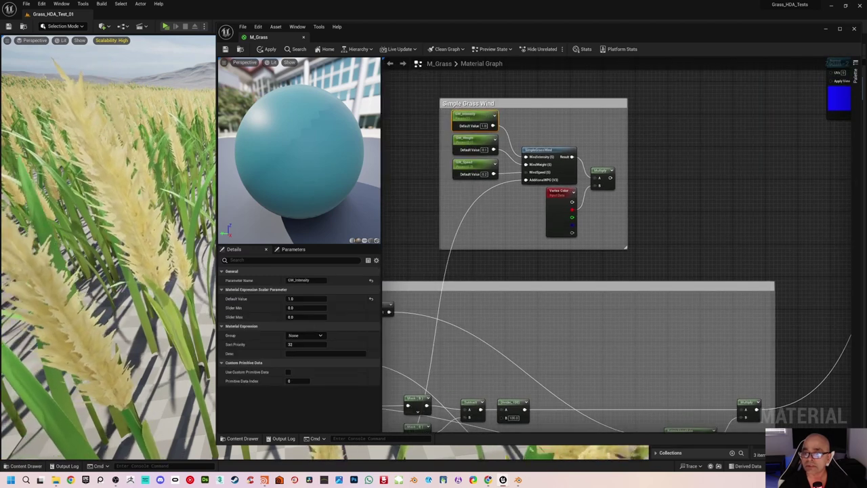
pyautogui.click(322, 337)
pyautogui.click(303, 359)
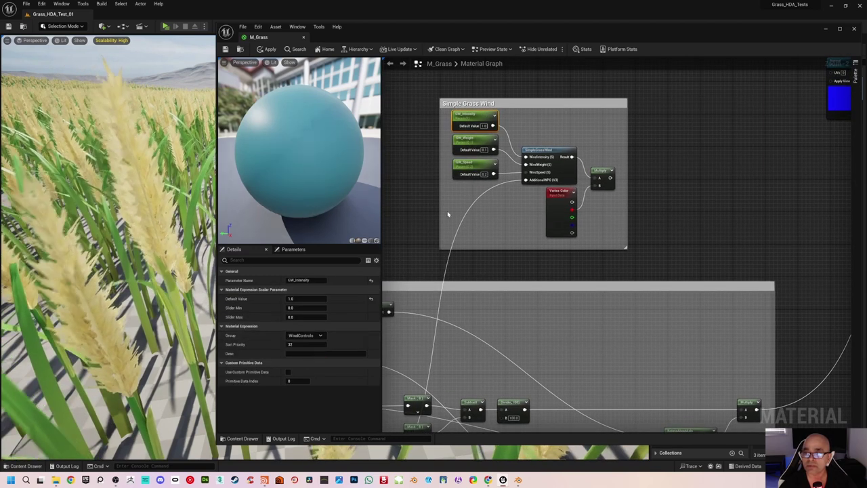
pyautogui.click(484, 141)
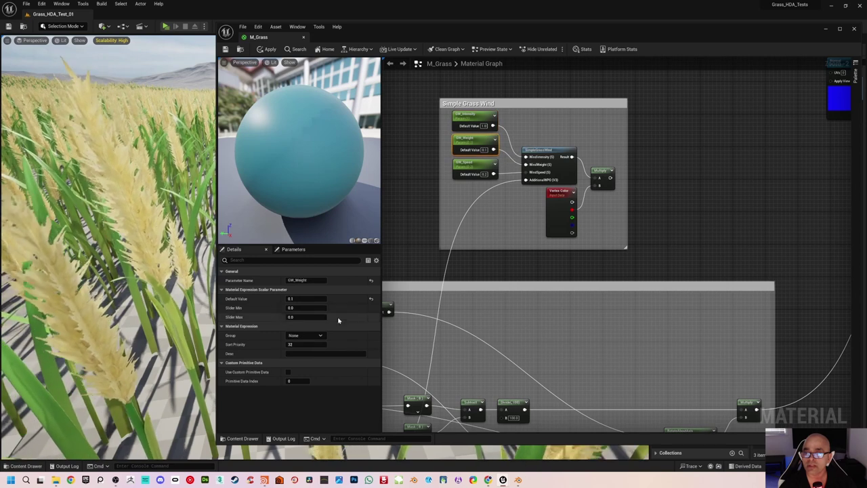
pyautogui.click(308, 335)
pyautogui.click(299, 357)
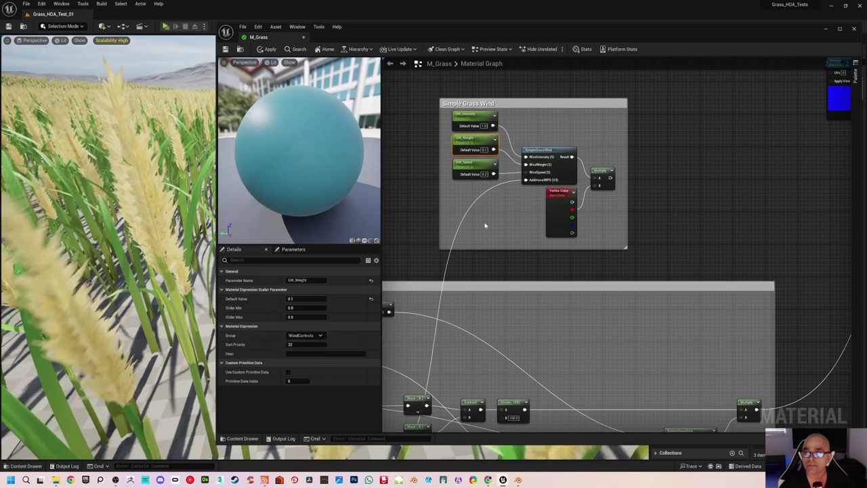
pyautogui.click(486, 162)
pyautogui.click(321, 336)
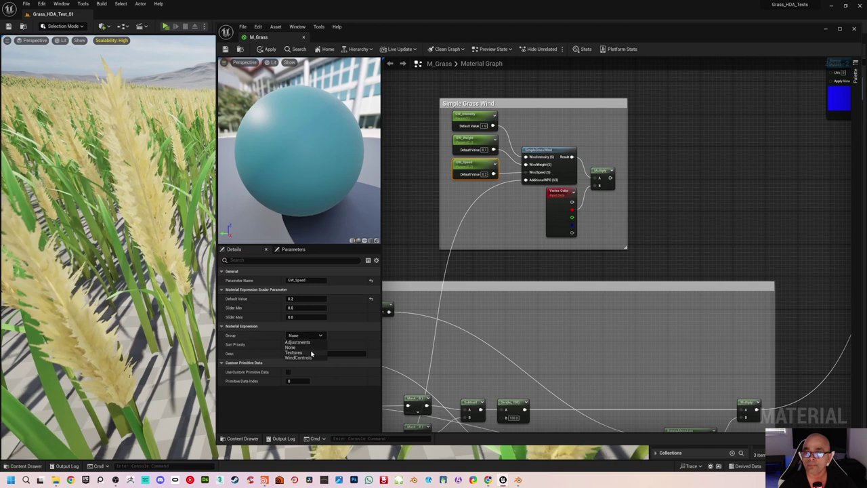
pyautogui.click(305, 357)
pyautogui.click(607, 228)
# Add an Add node, connecting the Simple Grass Wind Multiply to A and the lower wind group's final Multiply to B.
pyautogui.moveTo(606, 229); pyautogui.dragTo(567, 208, button='right')
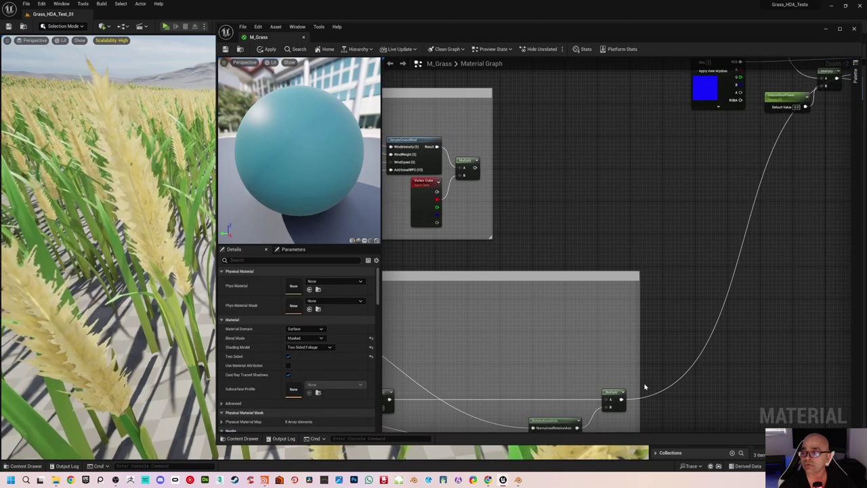
pyautogui.moveTo(645, 387); pyautogui.dragTo(681, 331, button='right')
pyautogui.moveTo(515, 302); pyautogui.dragTo(685, 254, button='right')
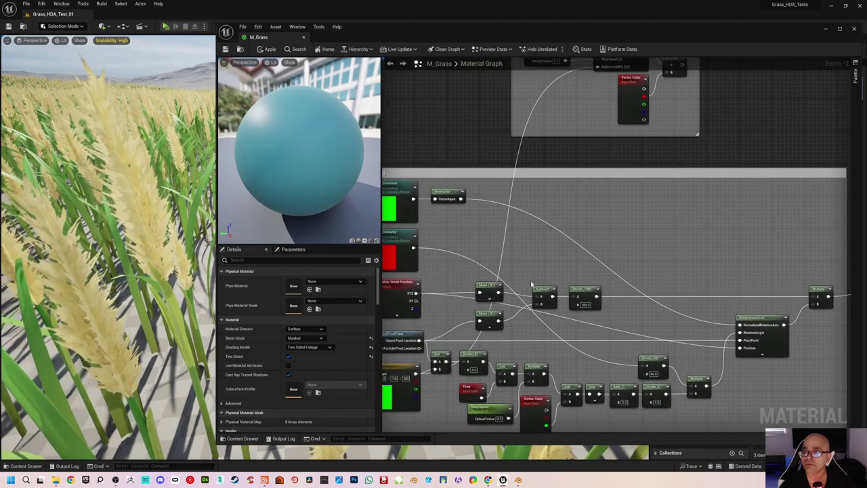
pyautogui.moveTo(531, 284); pyautogui.dragTo(579, 257, button='right')
pyautogui.moveTo(761, 208); pyautogui.dragTo(658, 205, button='right')
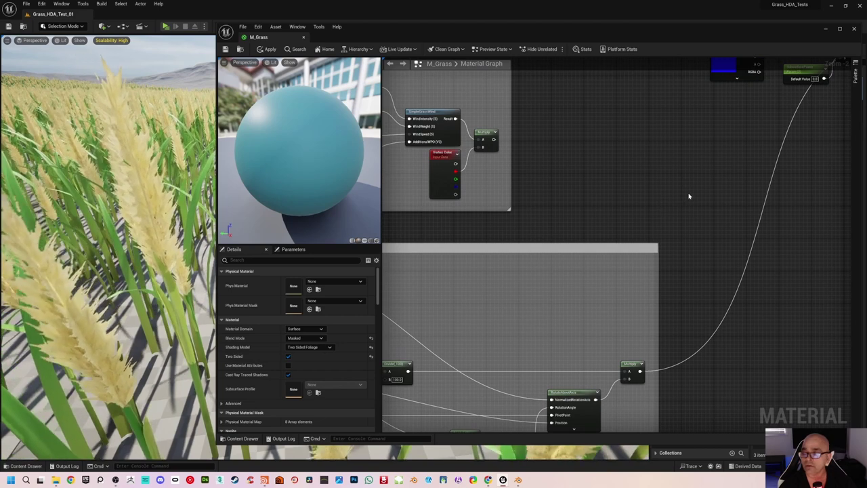
pyautogui.click(689, 196)
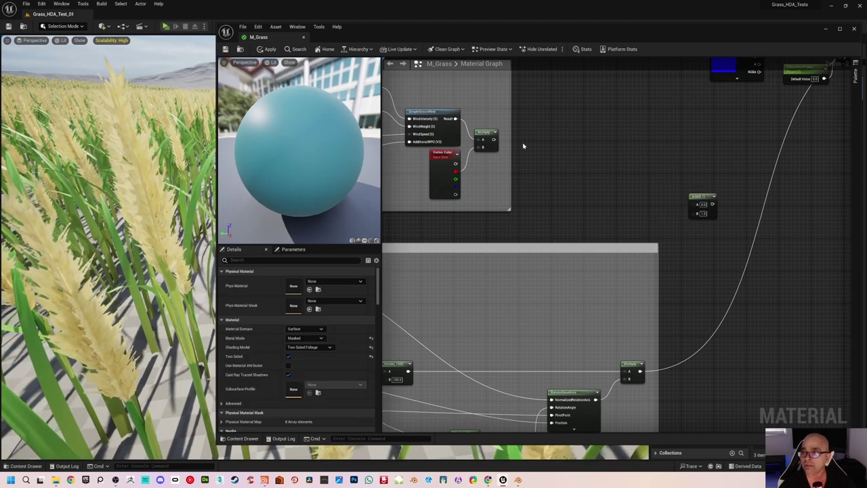
pyautogui.moveTo(494, 139); pyautogui.dragTo(694, 204)
pyautogui.moveTo(640, 371); pyautogui.dragTo(696, 212)
pyautogui.scroll(-1, 725, 240)
pyautogui.moveTo(725, 240); pyautogui.dragTo(639, 325, button='right')
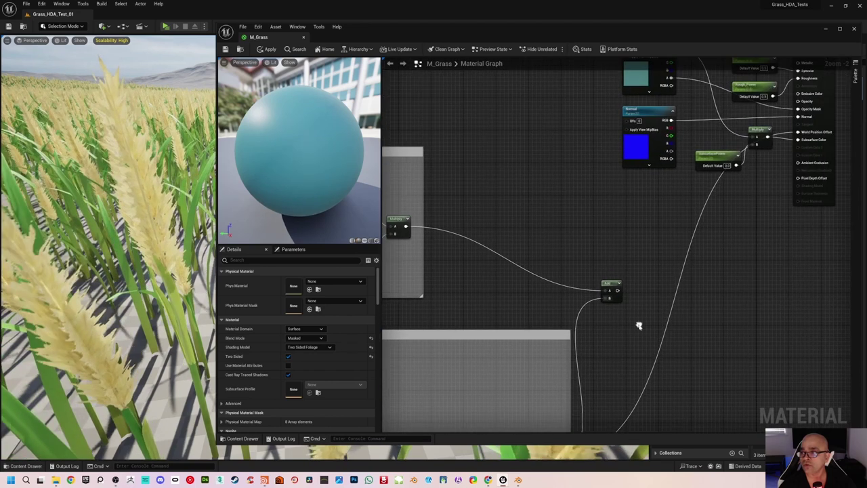
# Move the Add node slightly closer to the material output, connect it to World Position Offset, and save M_Grass.
pyautogui.moveTo(613, 285); pyautogui.dragTo(654, 281)
pyautogui.click(666, 248)
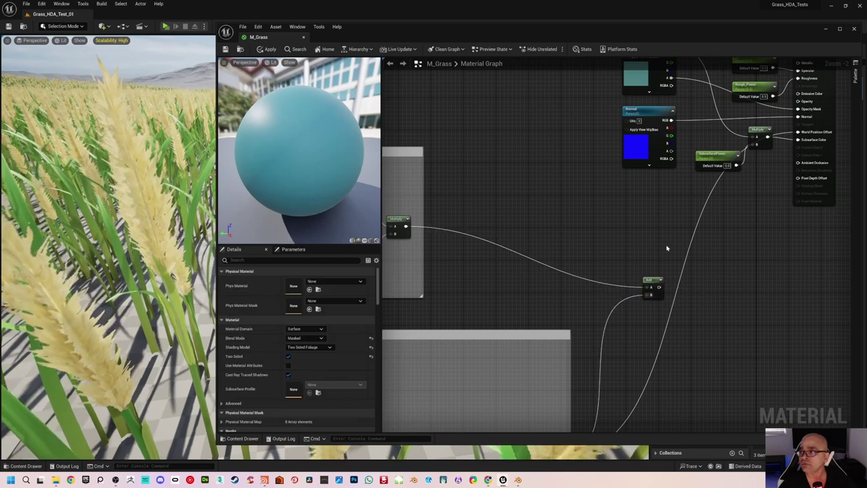
pyautogui.moveTo(684, 218); pyautogui.dragTo(663, 226, button='right')
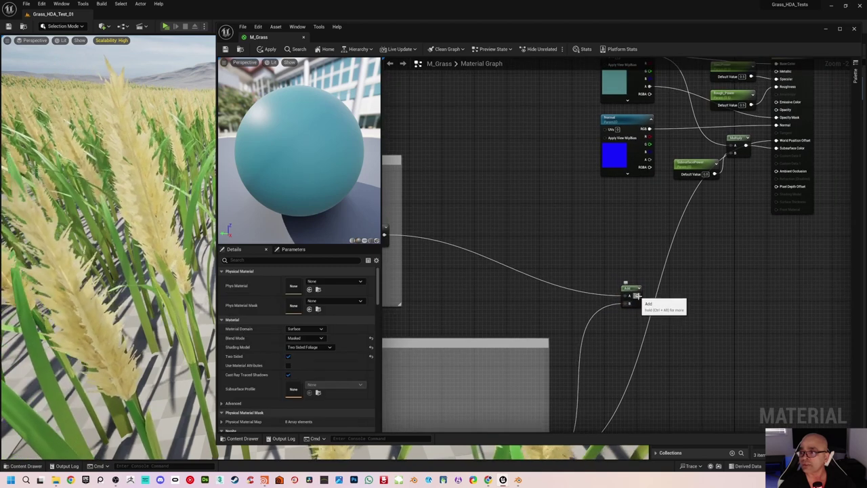
pyautogui.moveTo(637, 296); pyautogui.dragTo(777, 142)
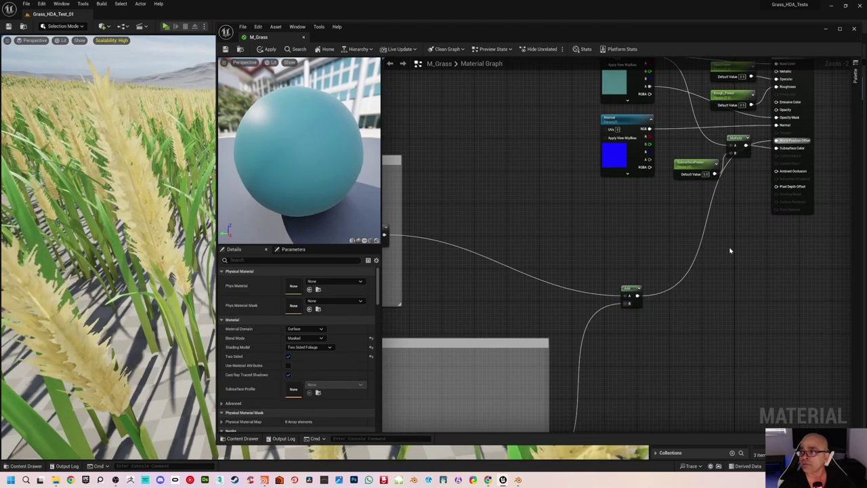
pyautogui.moveTo(547, 275); pyautogui.dragTo(614, 226, button='right')
pyautogui.moveTo(525, 247); pyautogui.dragTo(631, 222, button='right')
pyautogui.scroll(-1, 598, 216)
pyautogui.click(225, 49)
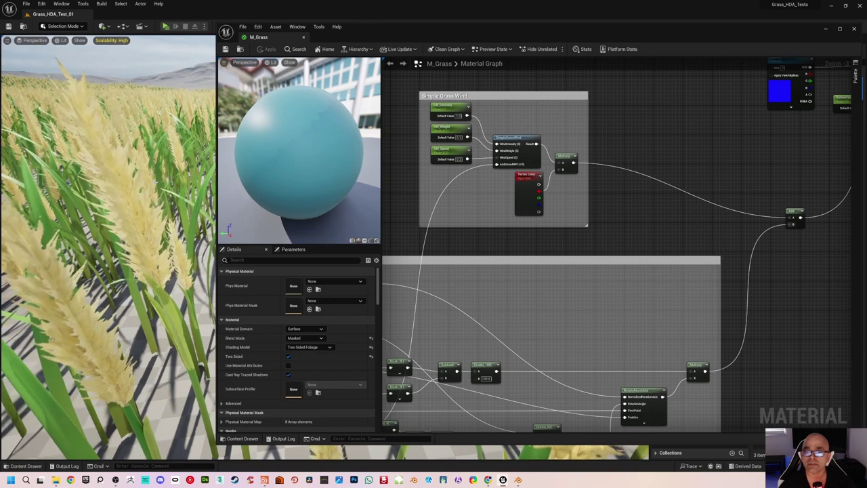
# Open the MI_Grass material instance, inspect its WindControls parameters alongside the level's grass, and close the editor window.
pyautogui.moveTo(676, 35); pyautogui.dragTo(527, 49)
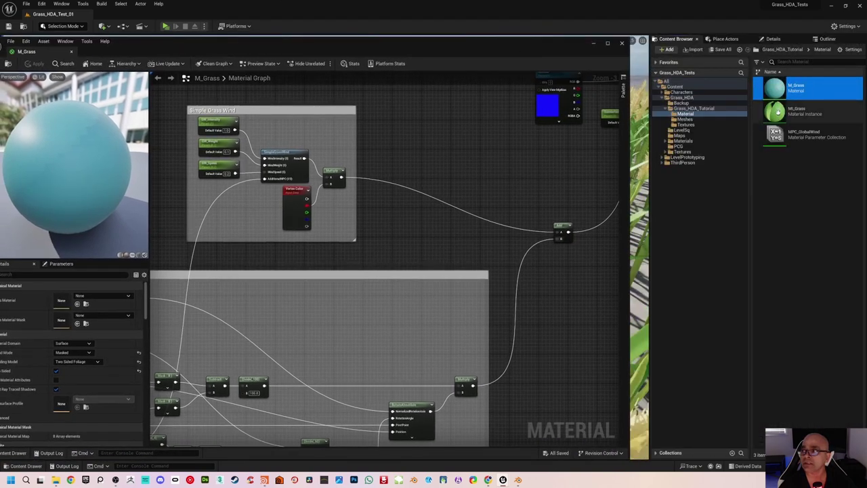
pyautogui.doubleClick(780, 115)
pyautogui.moveTo(427, 44); pyautogui.dragTo(645, 42)
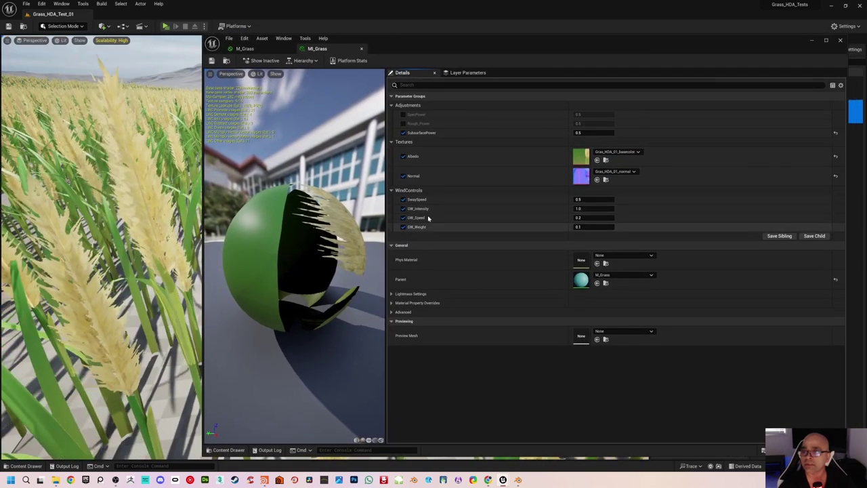
pyautogui.moveTo(202, 196); pyautogui.dragTo(439, 197)
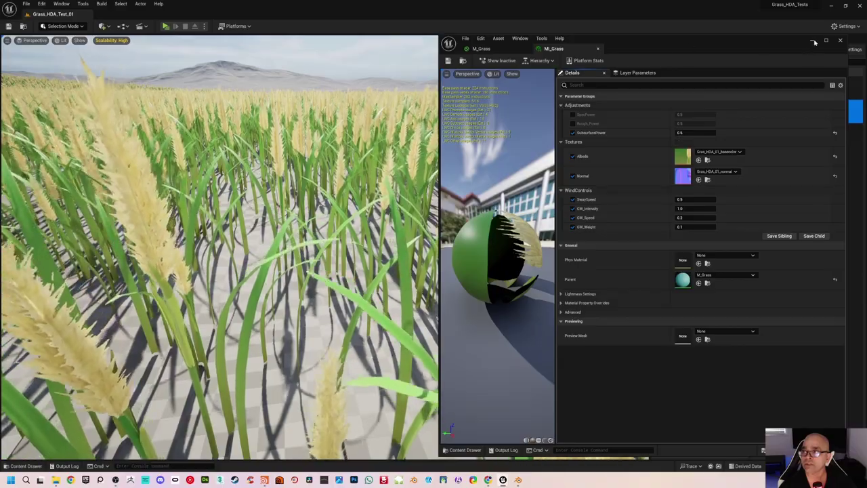
pyautogui.click(840, 40)
pyautogui.moveTo(325, 247); pyautogui.dragTo(284, 224, button='right')
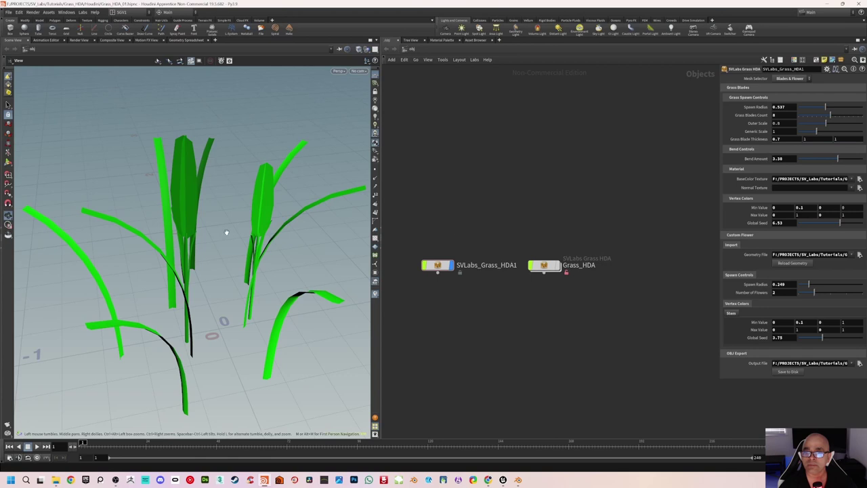
# In Houdini, hide SVLabs_Grass_HDA1 and open the SVLabs Grass HDA asset properties for the Grass_HDA node.
pyautogui.click(451, 266)
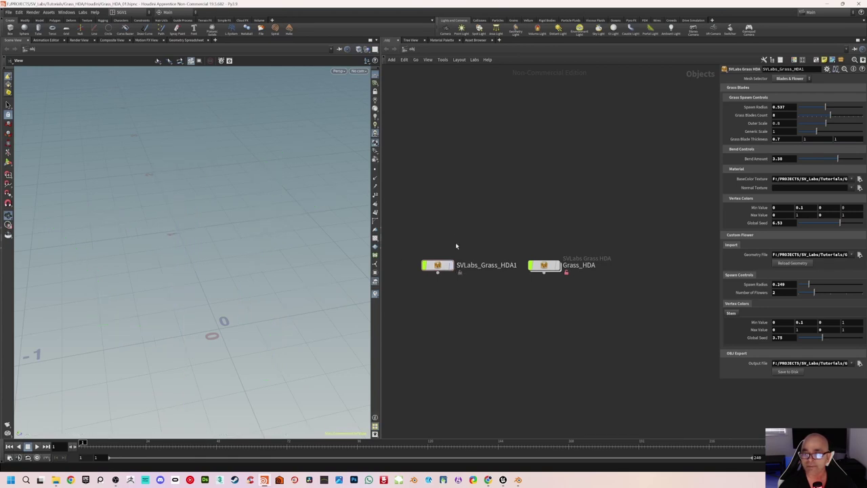
pyautogui.click(546, 266)
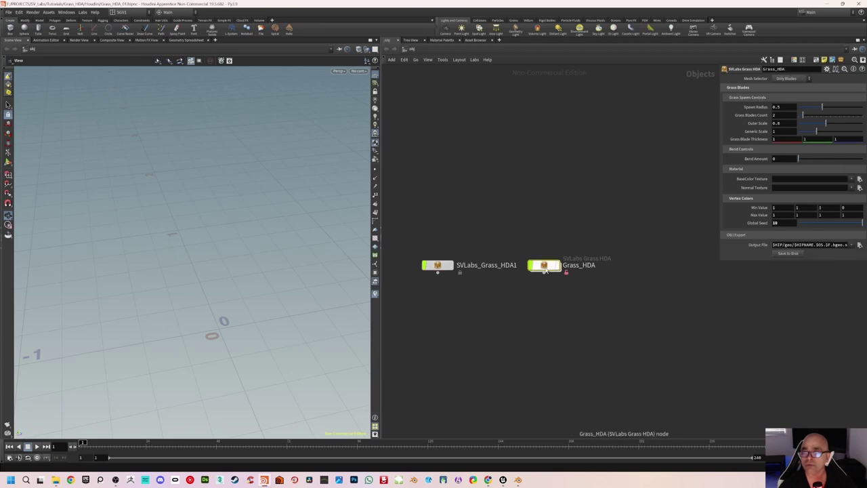
pyautogui.click(48, 12)
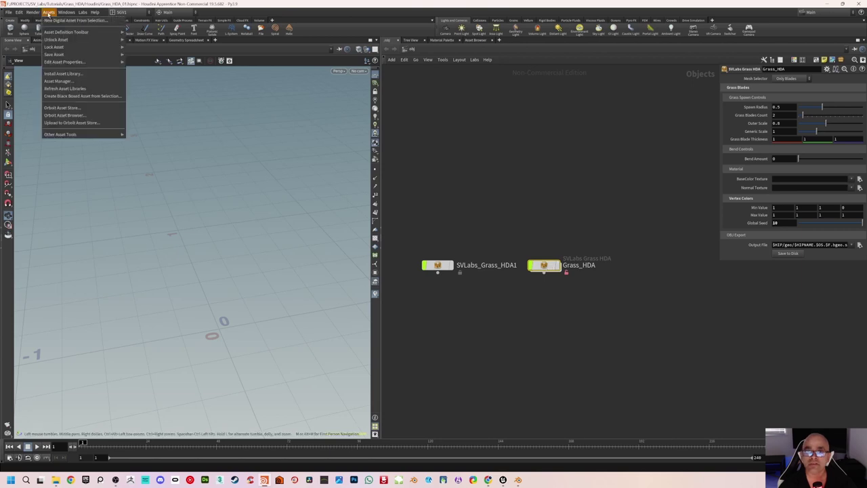
pyautogui.moveTo(82, 61)
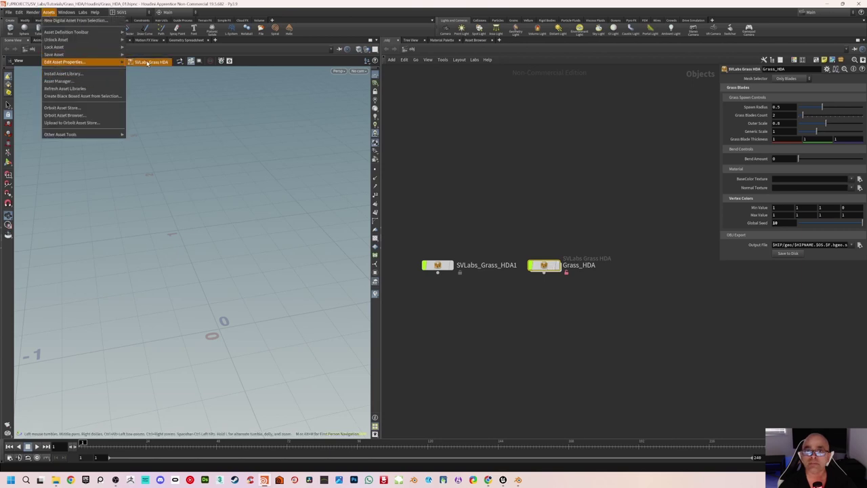
pyautogui.click(147, 62)
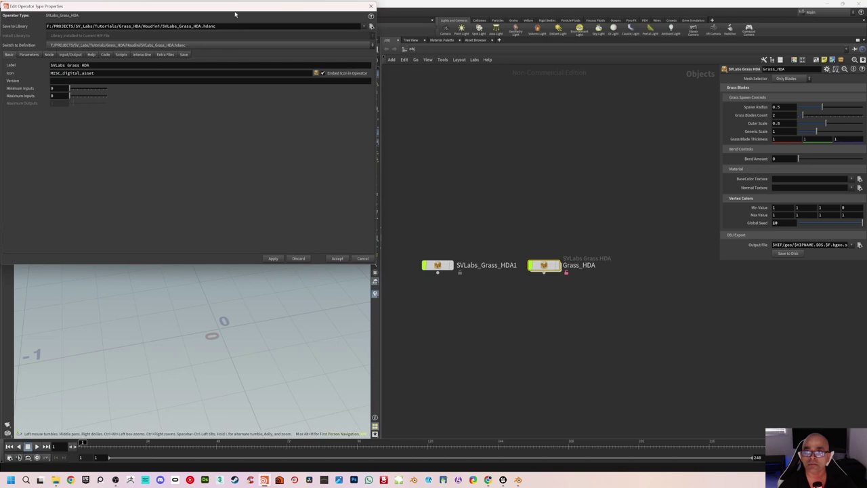
pyautogui.moveTo(235, 14); pyautogui.dragTo(249, 113)
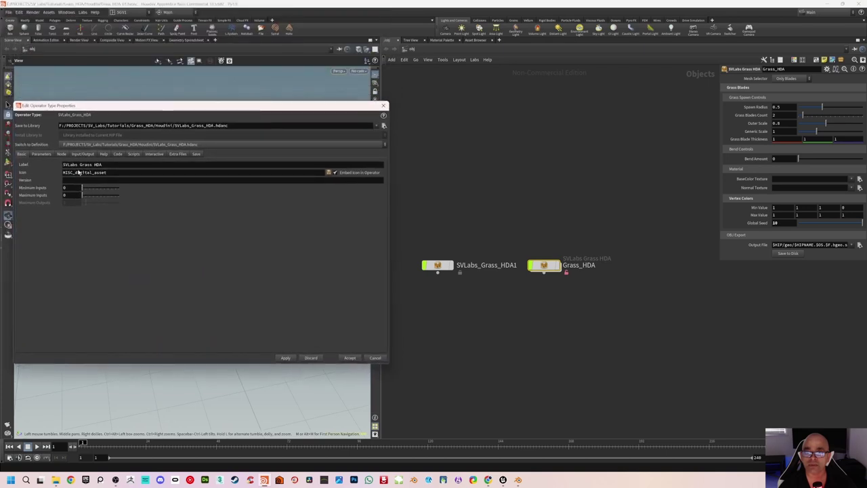
# Collapse the Grass Blades folder among the asset's existing parameters and select the Custom Flower folder.
pyautogui.click(42, 154)
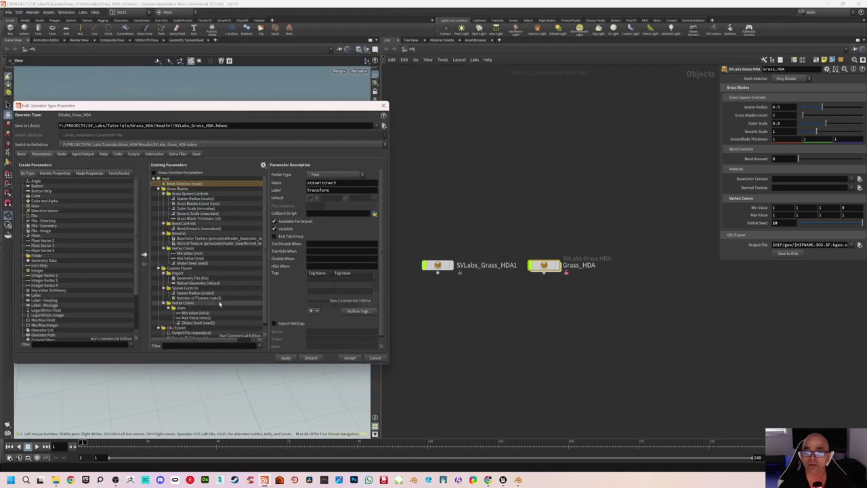
pyautogui.scroll(-1, 265, 279)
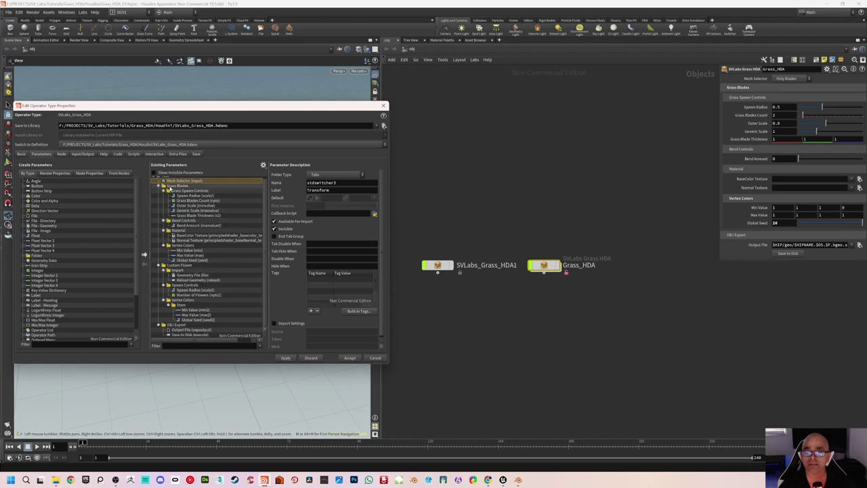
pyautogui.click(159, 187)
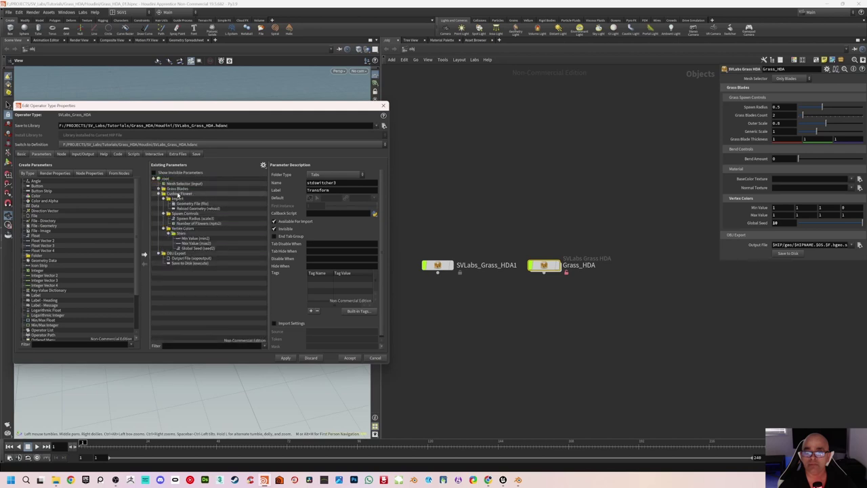
pyautogui.click(178, 193)
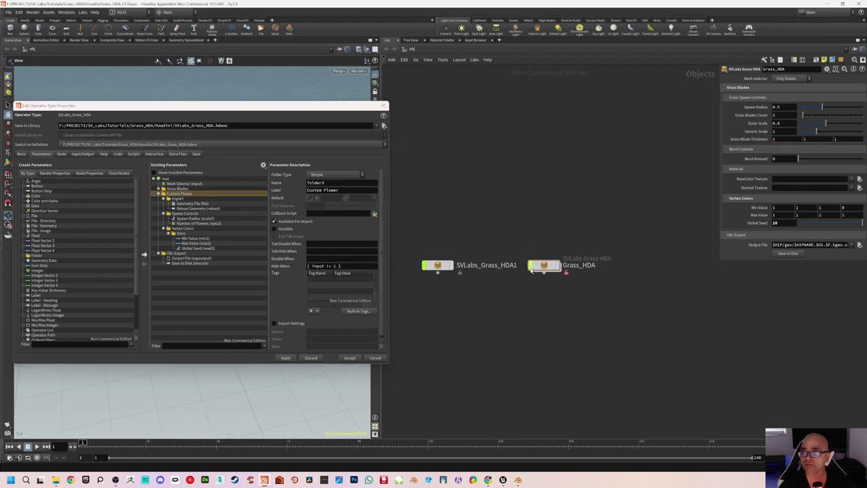
# Go inside Grass_HDA's Grass geometry network to the Custom Flower section and move the asset properties window clear of it.
pyautogui.doubleClick(542, 266)
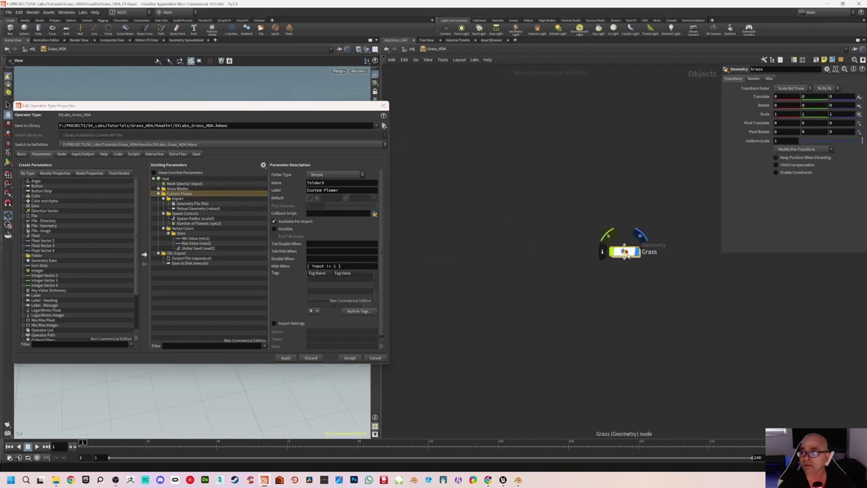
pyautogui.doubleClick(624, 252)
pyautogui.scroll(6, 655, 276)
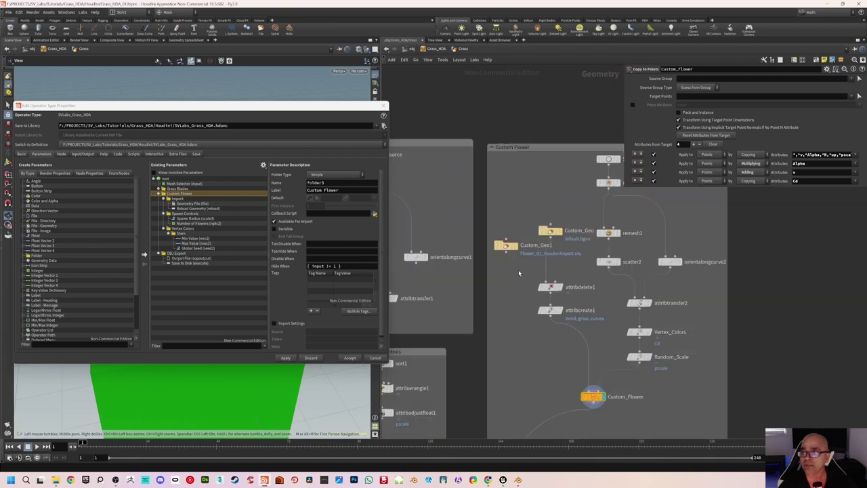
pyautogui.moveTo(260, 112); pyautogui.dragTo(639, 416)
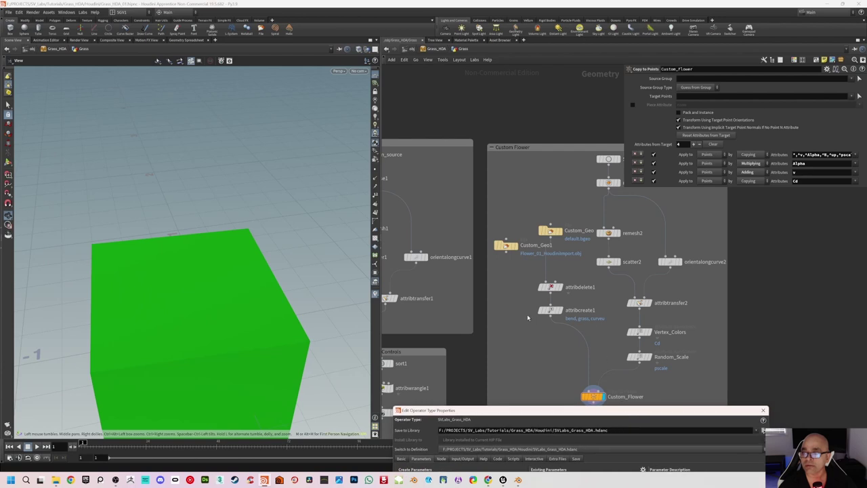
pyautogui.moveTo(528, 318); pyautogui.dragTo(448, 286, button='middle')
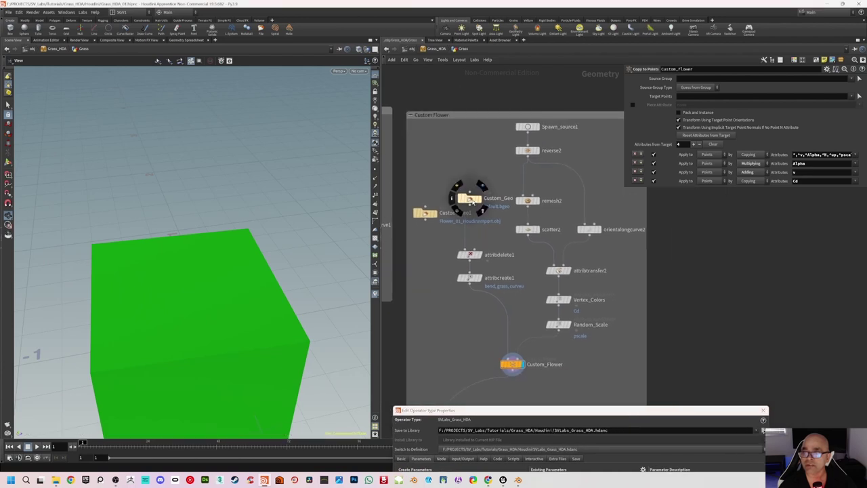
# Inspect the Geometry File settings of the Custom_Geo and Custom_Geo1 file nodes.
pyautogui.click(473, 201)
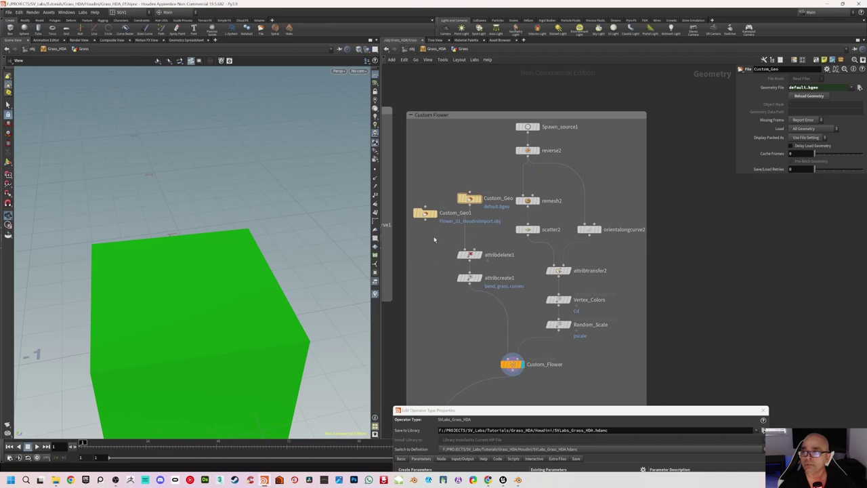
pyautogui.moveTo(449, 239); pyautogui.dragTo(451, 224, button='middle')
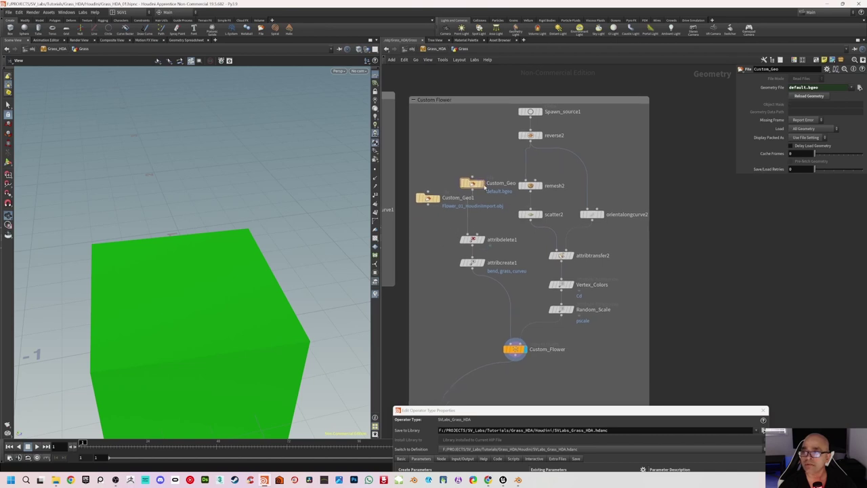
pyautogui.click(428, 202)
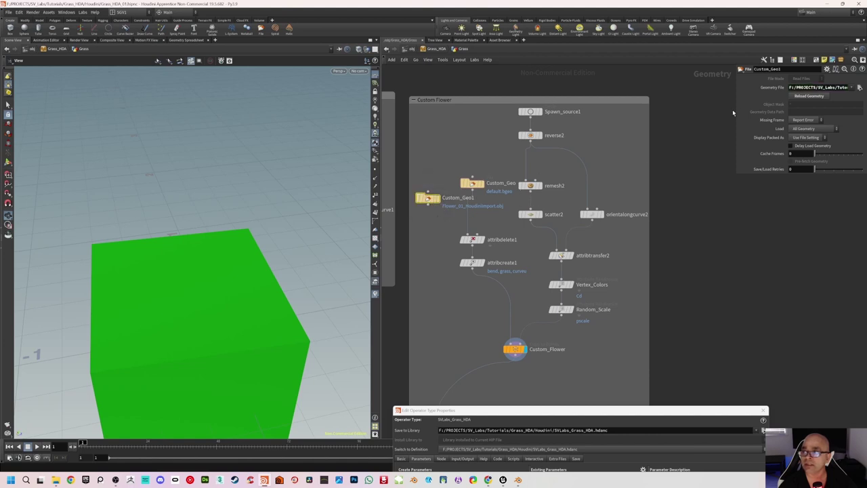
# Widen the parameters pane and connect the Custom_Geo1 file node into attribdelete1 in place of Custom_Geo.
pyautogui.moveTo(736, 108); pyautogui.dragTo(654, 116)
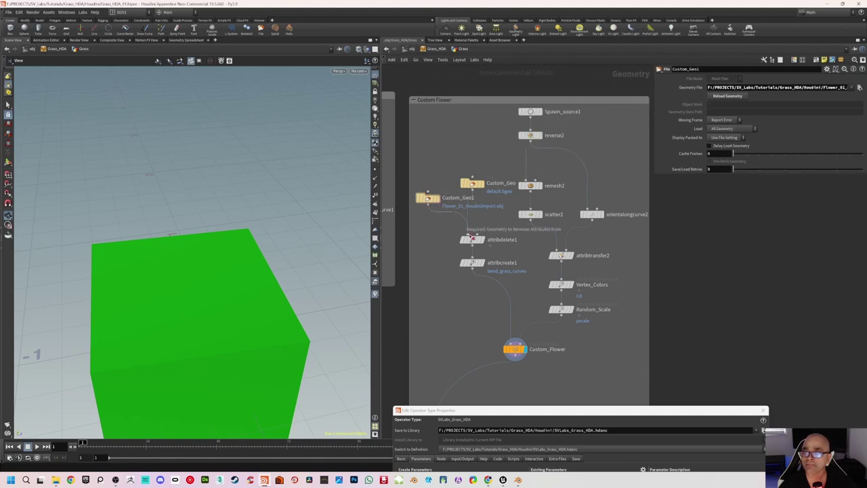
pyautogui.click(471, 237)
pyautogui.moveTo(449, 306); pyautogui.dragTo(449, 273, button='middle')
pyautogui.moveTo(187, 200); pyautogui.dragTo(190, 211, button='middle')
pyautogui.moveTo(191, 210); pyautogui.dragTo(190, 234, button='right')
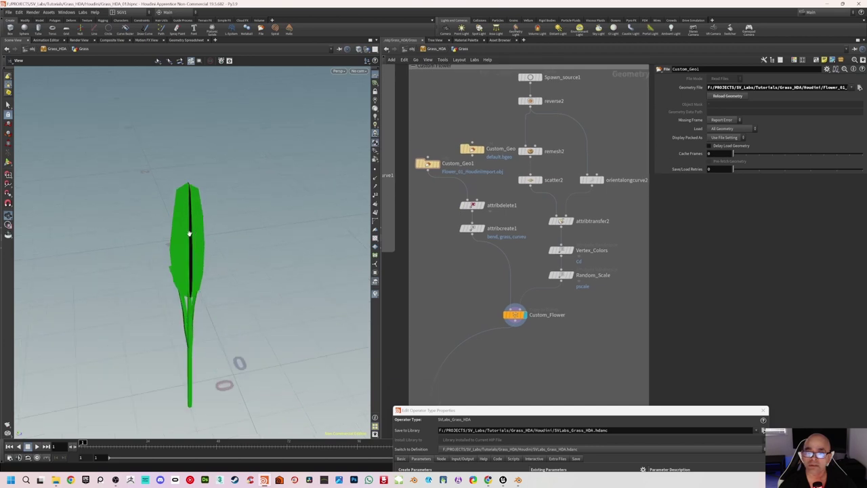
pyautogui.moveTo(189, 233); pyautogui.dragTo(199, 214)
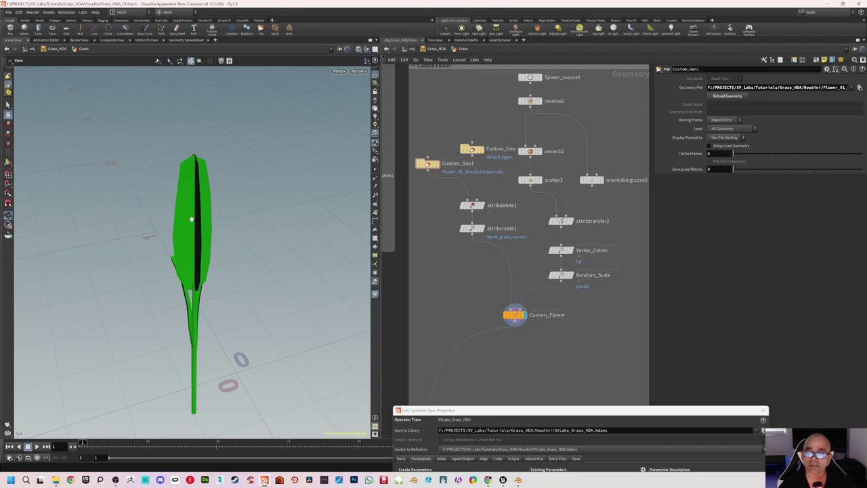
# Examine the Distribution settings of the Vertex_Colors node and the flower's colouring around its tip.
pyautogui.moveTo(494, 267); pyautogui.dragTo(469, 267, button='middle')
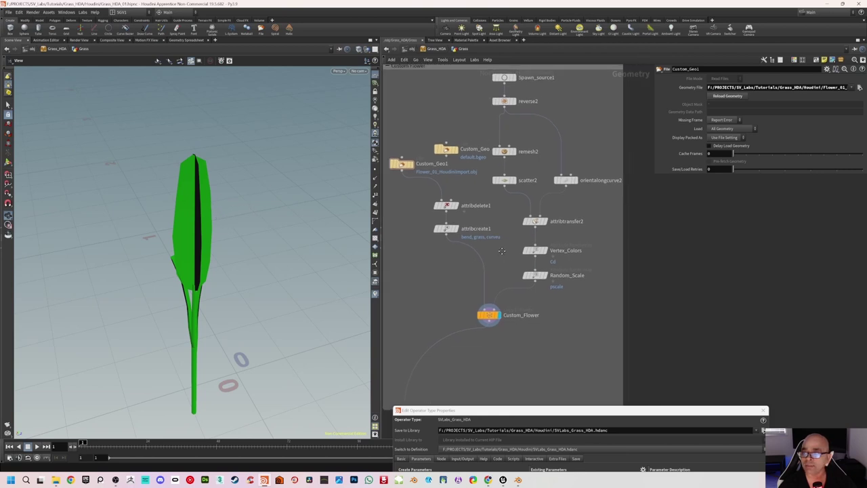
pyautogui.click(535, 250)
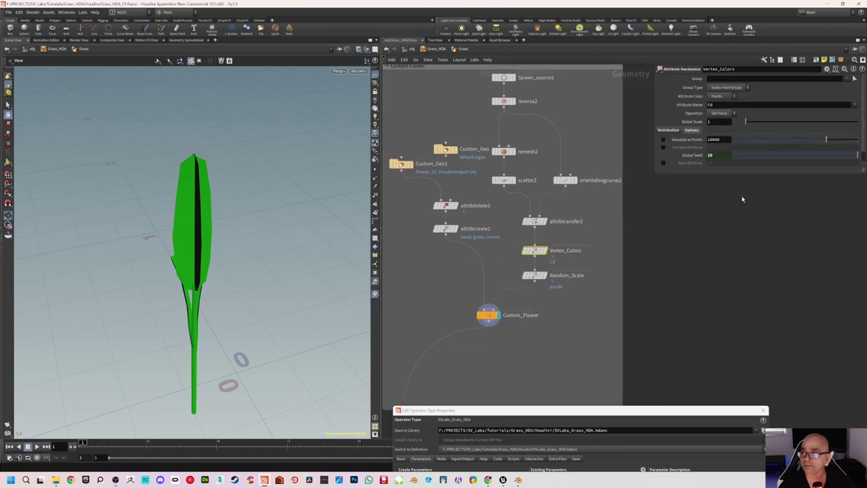
pyautogui.click(671, 131)
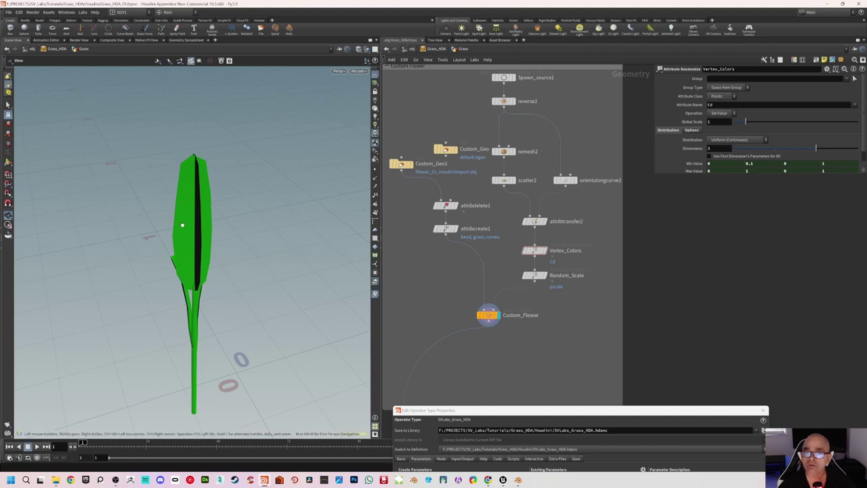
pyautogui.moveTo(183, 225); pyautogui.dragTo(192, 190)
pyautogui.moveTo(192, 190); pyautogui.dragTo(194, 225, button='middle')
pyautogui.scroll(6, 195, 227)
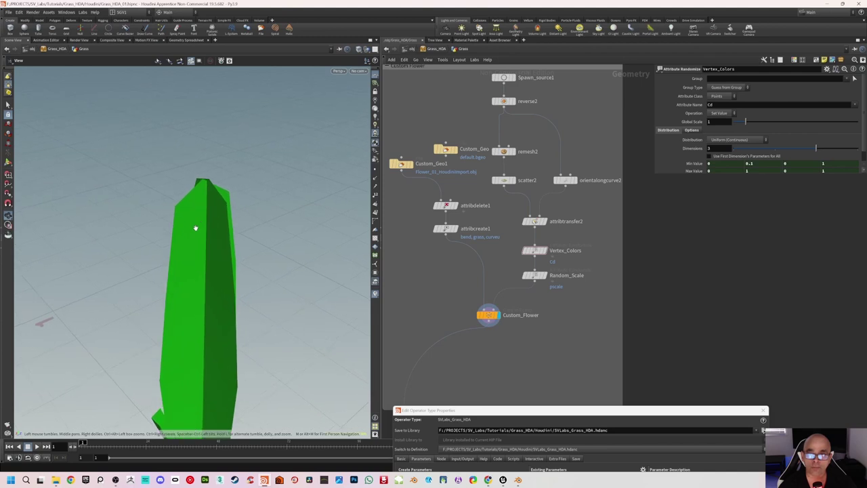
pyautogui.moveTo(195, 228); pyautogui.dragTo(217, 215)
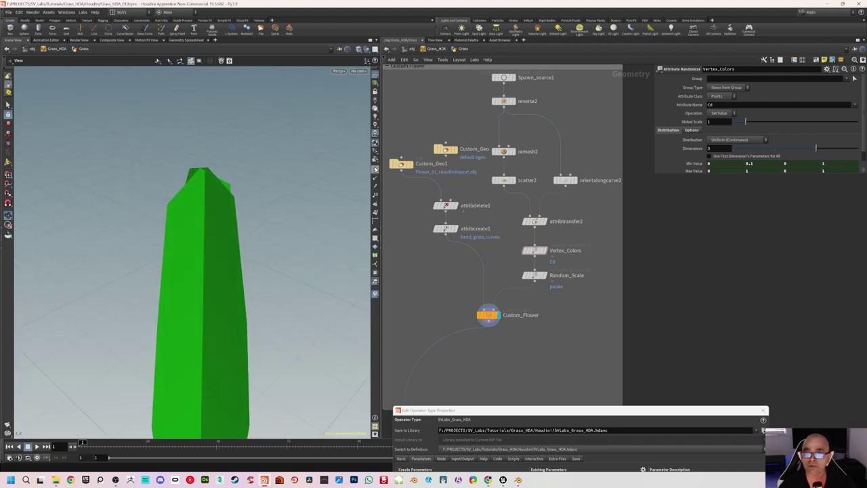
# Turn on point display in the viewport and examine the points around the flower's upper part.
pyautogui.click(375, 169)
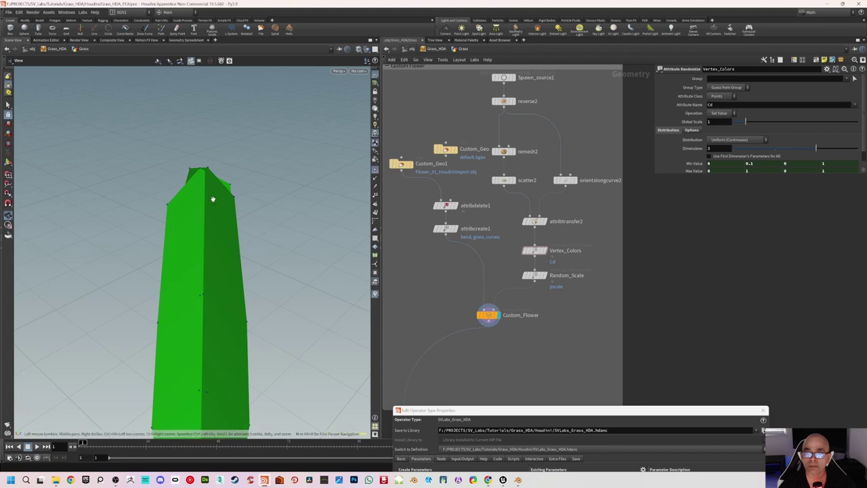
pyautogui.moveTo(213, 196); pyautogui.dragTo(210, 177)
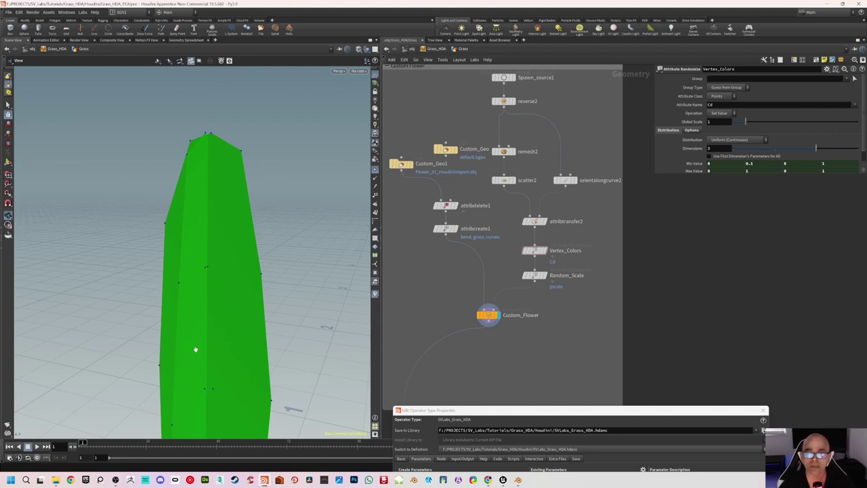
pyautogui.moveTo(195, 219); pyautogui.dragTo(198, 198, button='middle')
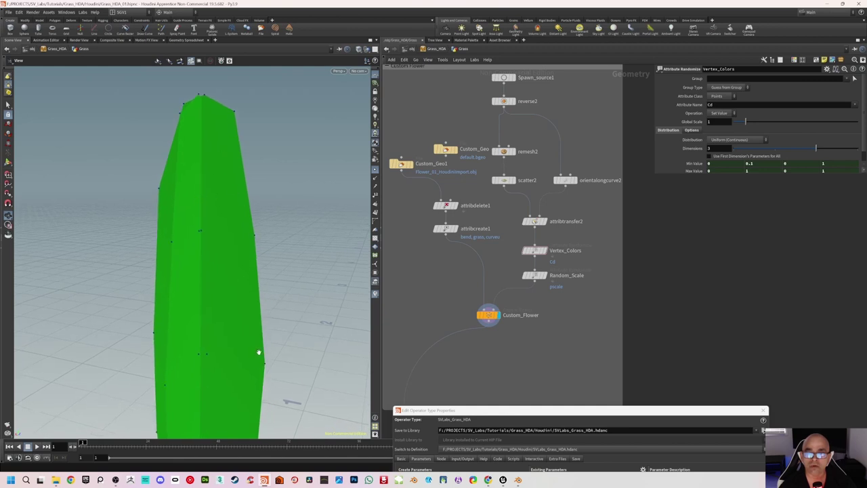
pyautogui.moveTo(244, 267); pyautogui.dragTo(227, 240)
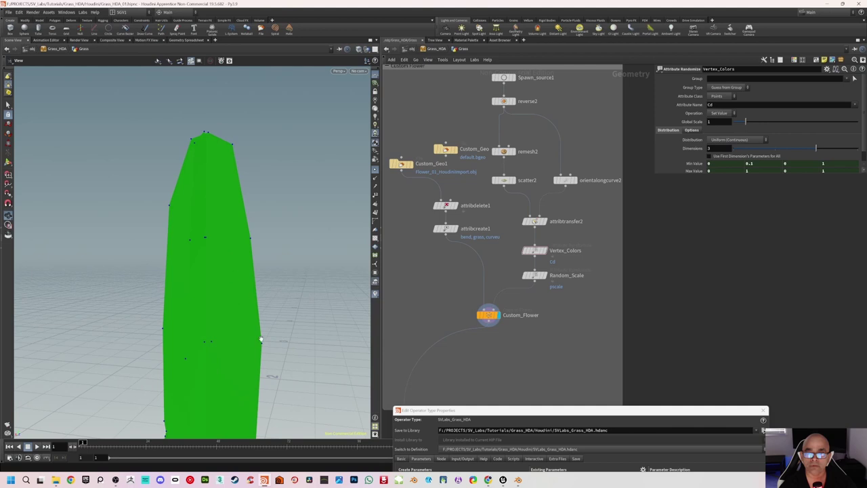
pyautogui.moveTo(227, 142); pyautogui.dragTo(193, 213)
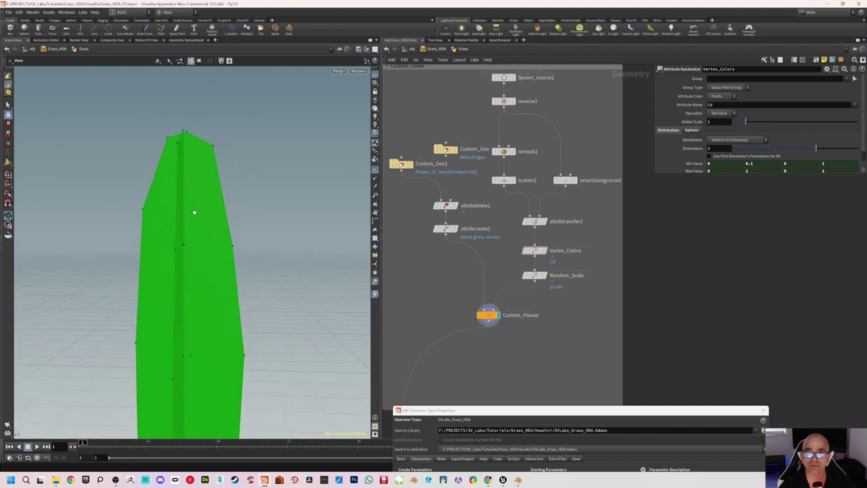
pyautogui.moveTo(169, 154); pyautogui.dragTo(249, 215)
pyautogui.moveTo(498, 275); pyautogui.dragTo(506, 283, button='middle')
pyautogui.moveTo(263, 243); pyautogui.dragTo(280, 126)
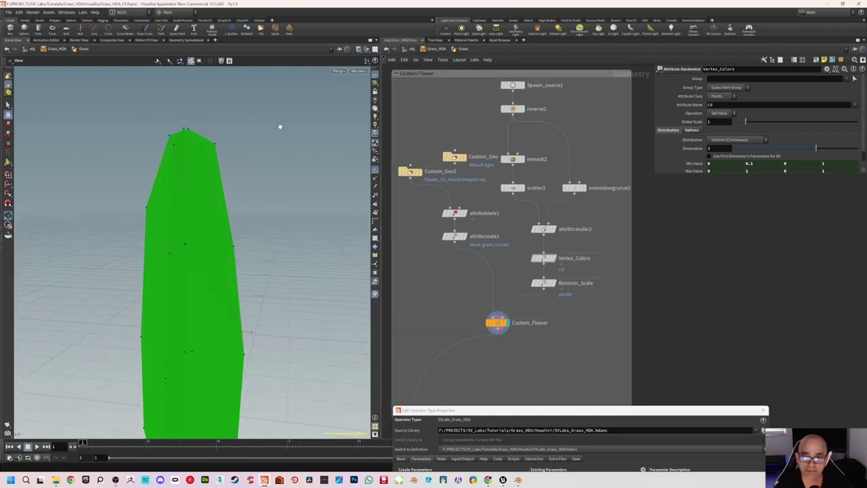
pyautogui.moveTo(213, 192); pyautogui.dragTo(181, 191)
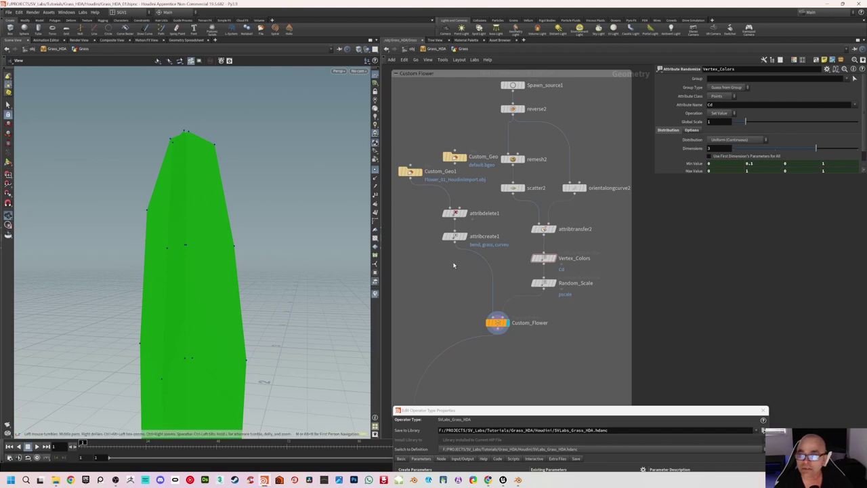
# Insert a Group Create node between attribcreate1 and Custom_Flower and place it directly below attribcreate1.
pyautogui.scroll(2, 445, 269)
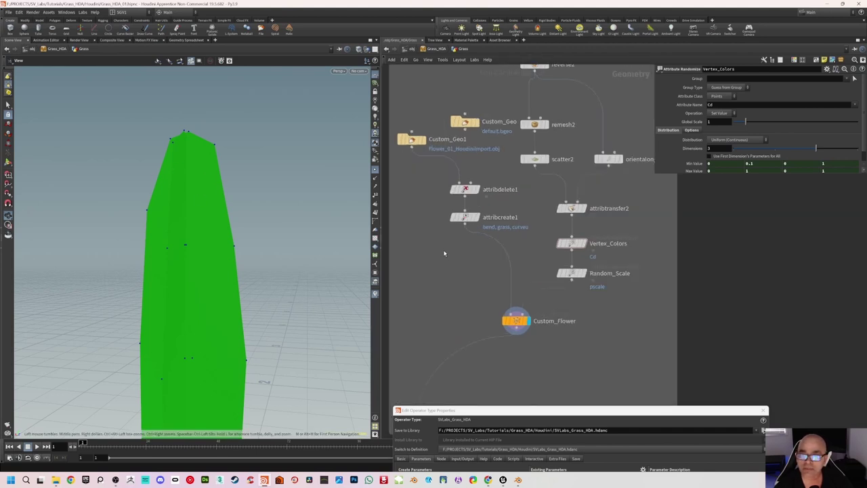
pyautogui.press('Tab')
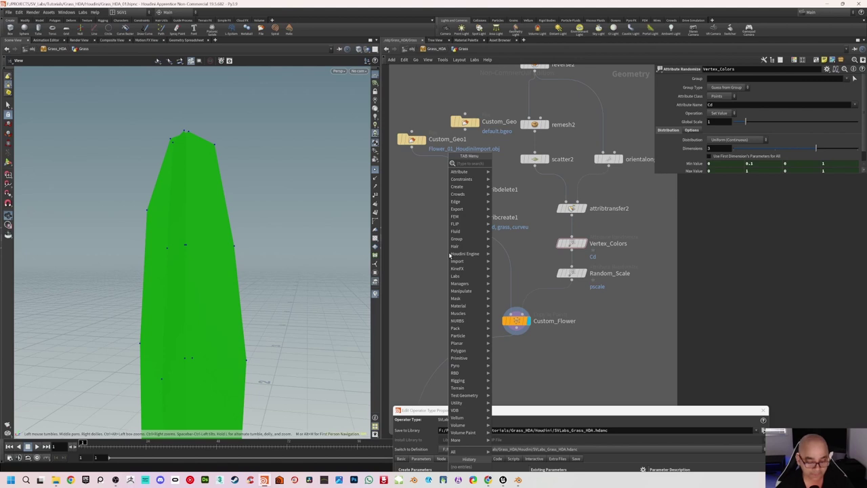
pyautogui.press('Escape')
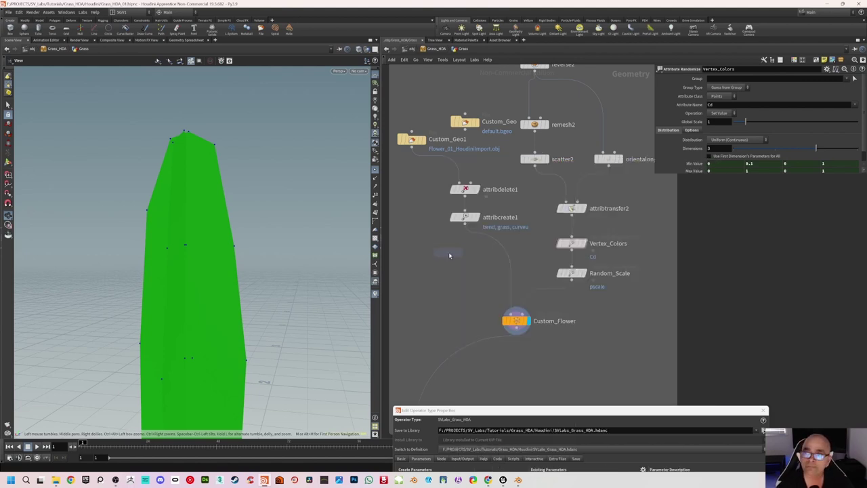
pyautogui.click(504, 263)
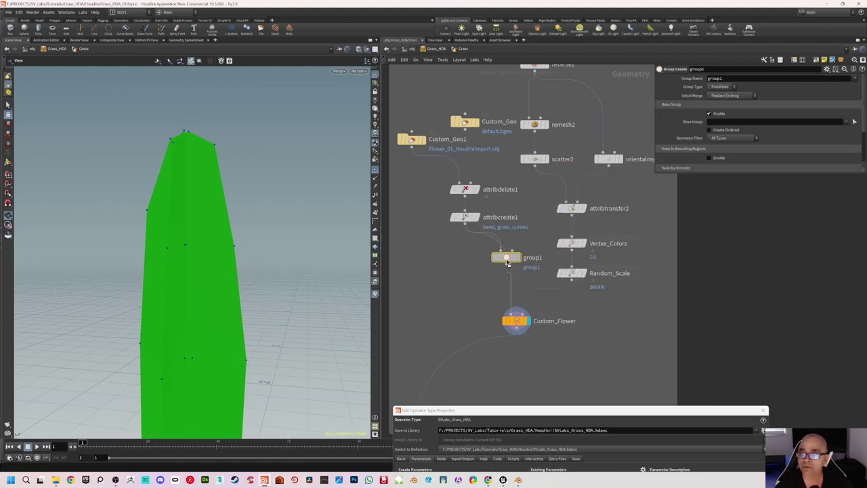
pyautogui.moveTo(500, 260); pyautogui.dragTo(470, 254)
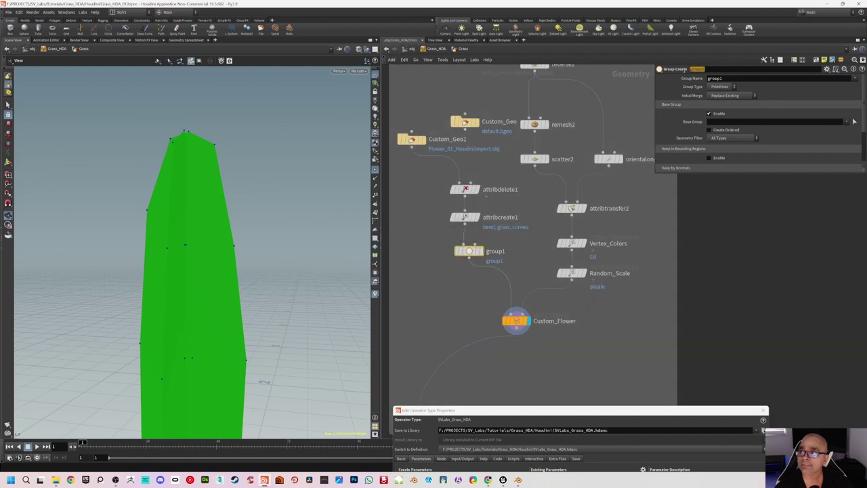
# Rename the new Group Create node to RedPoints.
pyautogui.doubleClick(698, 69)
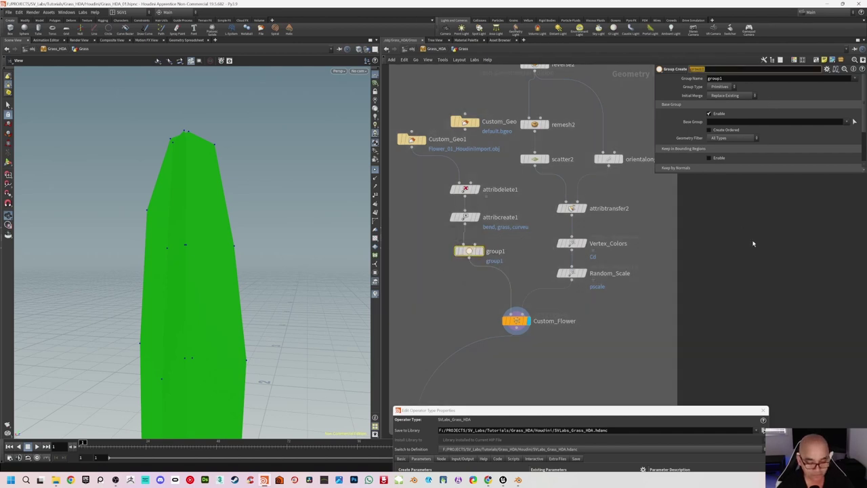
pyautogui.write('RandPoints')
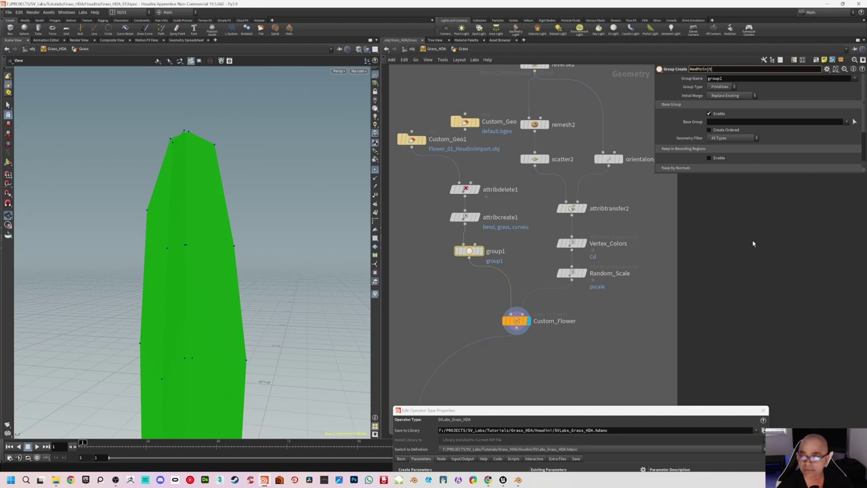
pyautogui.press('Return')
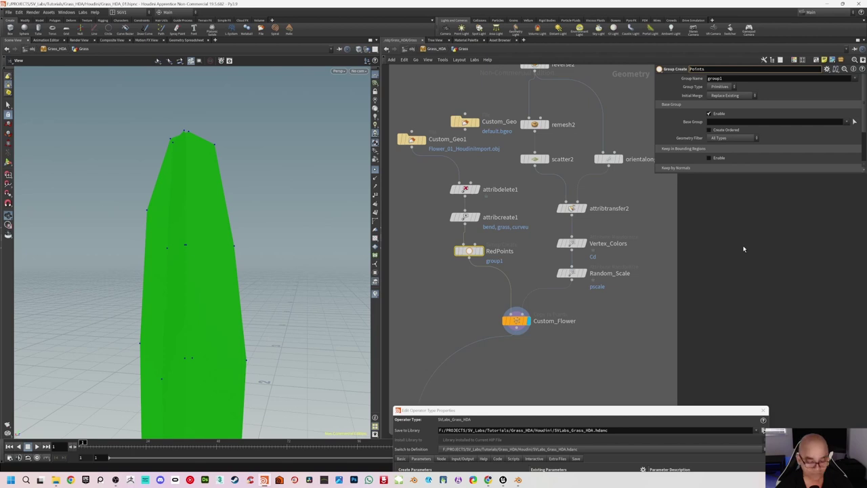
# Rename the Group Create node to TopPoints and reuse that name as its Group Name.
pyautogui.write('p')
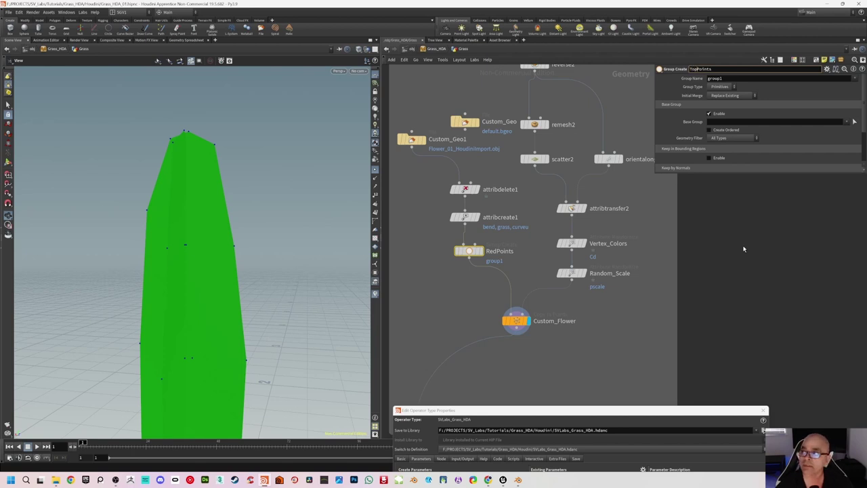
pyautogui.doubleClick(688, 69)
pyautogui.hotkey('ctrl', 'c')
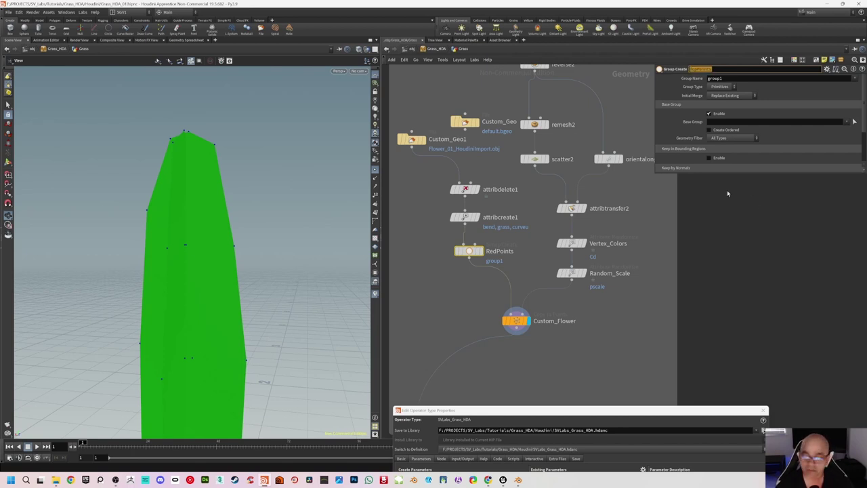
pyautogui.click(729, 78)
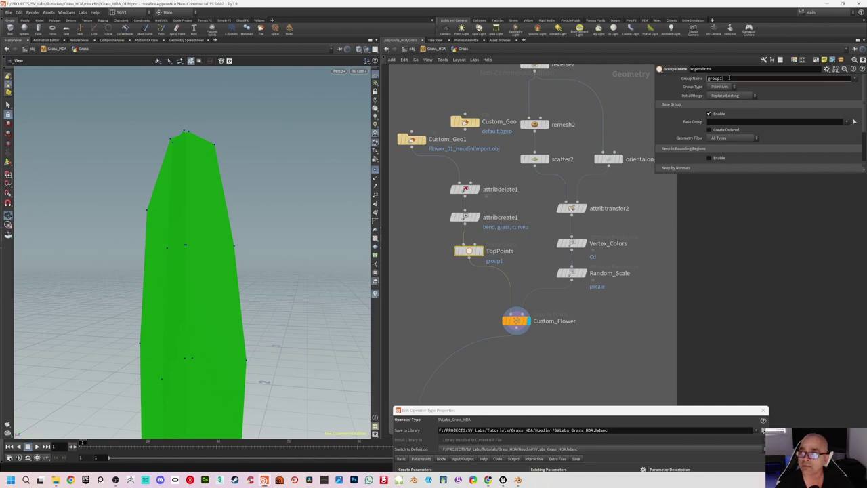
pyautogui.doubleClick(735, 78)
pyautogui.hotkey('ctrl', 'v')
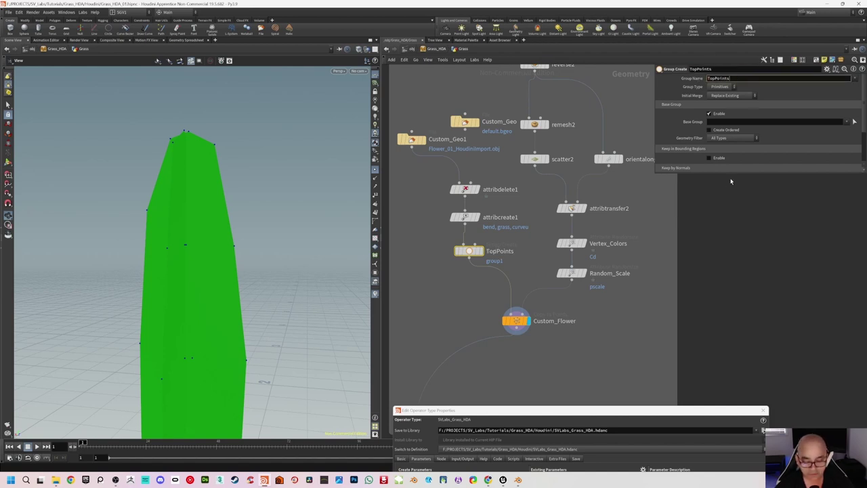
pyautogui.press('Return')
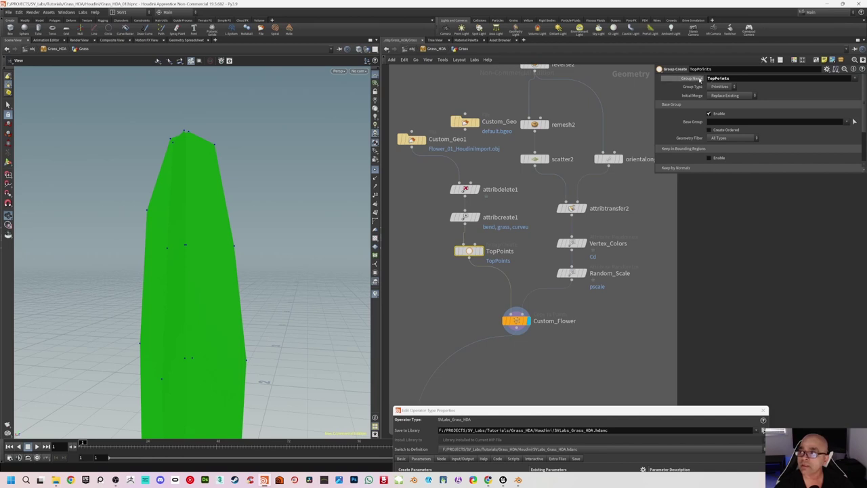
# Set the TopPoints node's Group Type to Points and enlarge the parameters pane to expose all its settings.
pyautogui.click(722, 87)
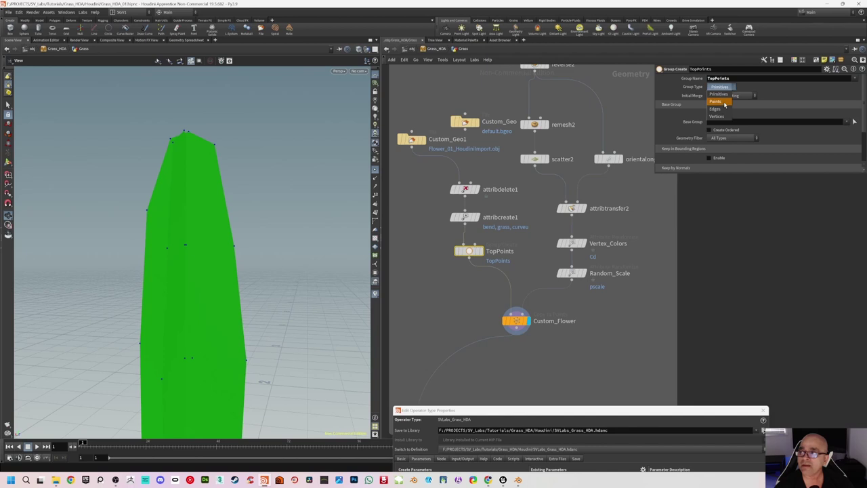
pyautogui.click(716, 101)
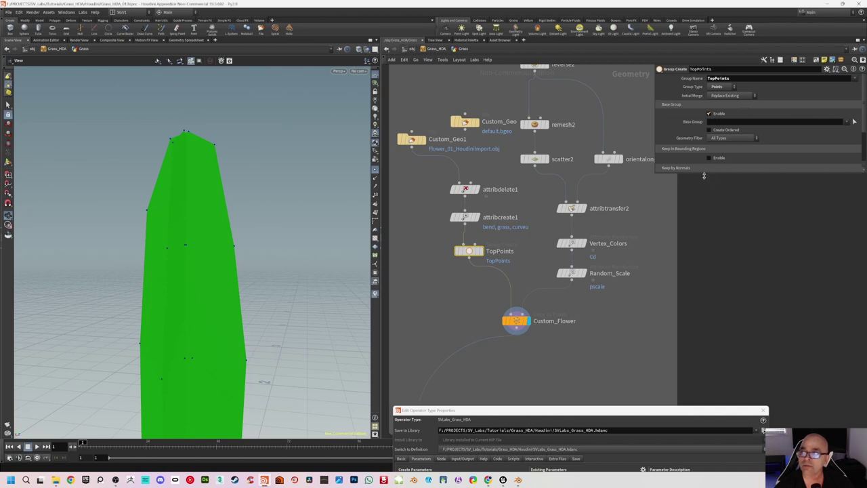
pyautogui.moveTo(704, 174); pyautogui.dragTo(705, 300)
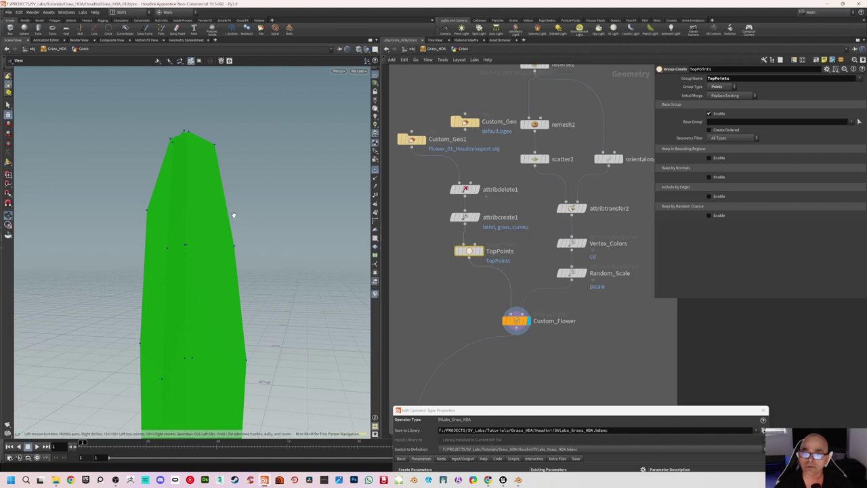
# Start picking the geometry for the TopPoints node's Base Group in the viewport.
pyautogui.moveTo(232, 215); pyautogui.dragTo(225, 181)
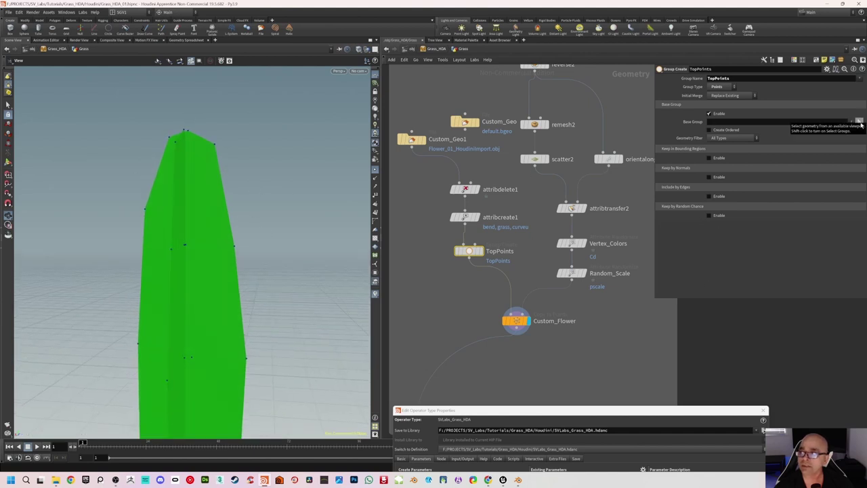
pyautogui.click(860, 122)
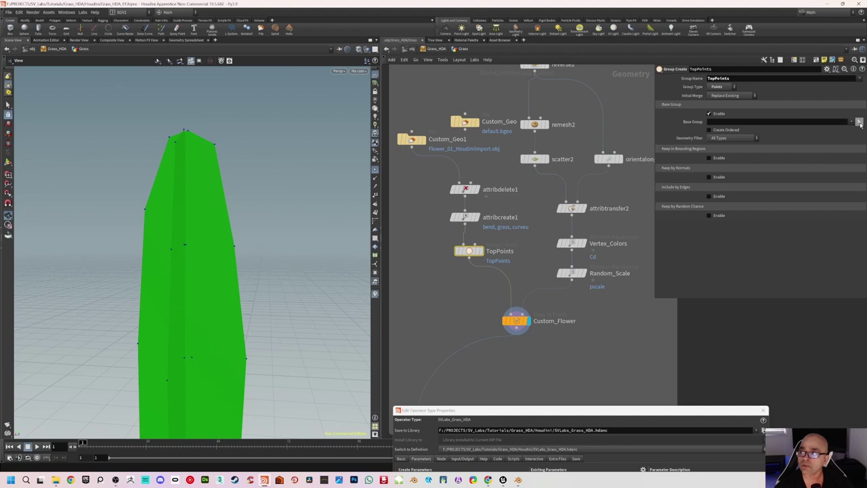
pyautogui.click(859, 122)
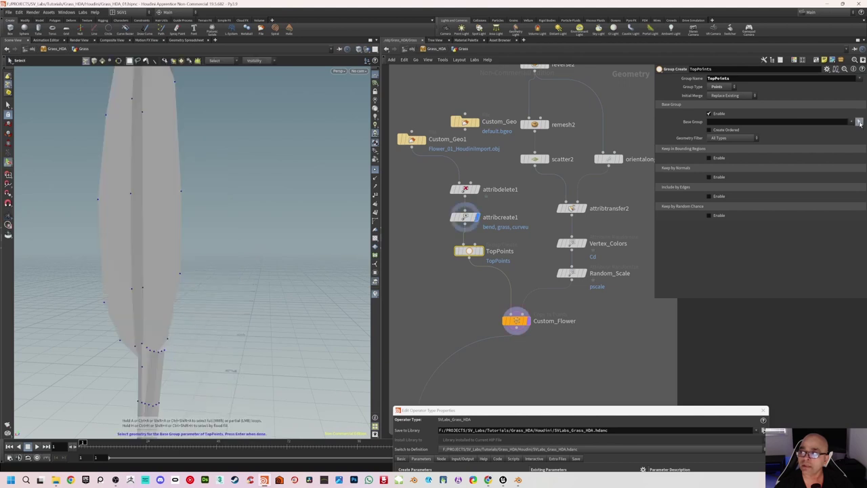
pyautogui.moveTo(195, 160); pyautogui.dragTo(219, 229, button='middle')
pyautogui.moveTo(212, 183); pyautogui.dragTo(214, 207, button='middle')
pyautogui.moveTo(213, 195); pyautogui.dragTo(214, 196)
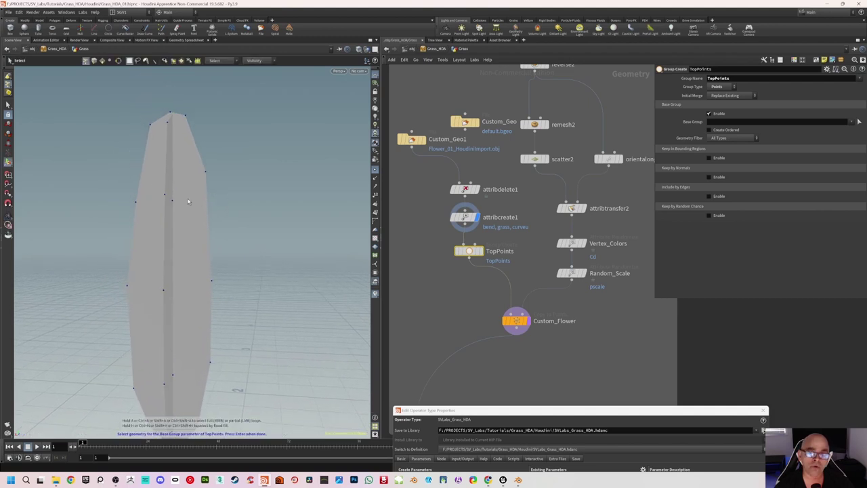
pyautogui.press('Return')
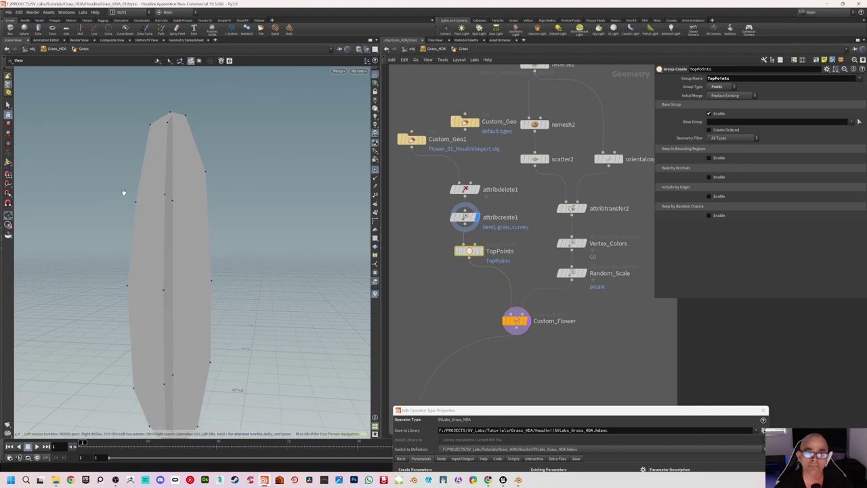
pyautogui.keyDown('alt'); pyautogui.moveTo(124, 194); pyautogui.dragTo(160, 181); pyautogui.keyUp('alt')
pyautogui.keyDown('alt'); pyautogui.moveTo(160, 181); pyautogui.dragTo(191, 177, button='middle'); pyautogui.keyUp('alt')
pyautogui.moveTo(191, 177); pyautogui.dragTo(165, 180)
pyautogui.press('Return')
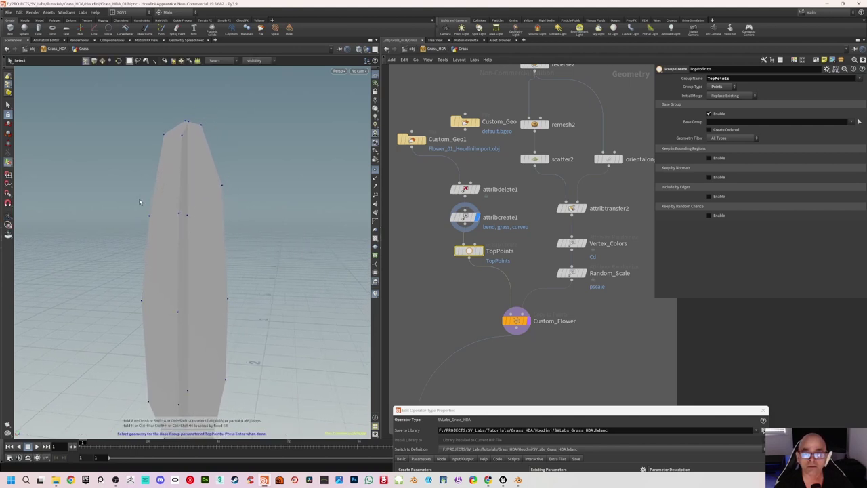
# Select the upper points all around the flower head's tip and assign them as the TopPoints node's Base Group.
pyautogui.moveTo(138, 197); pyautogui.dragTo(158, 224)
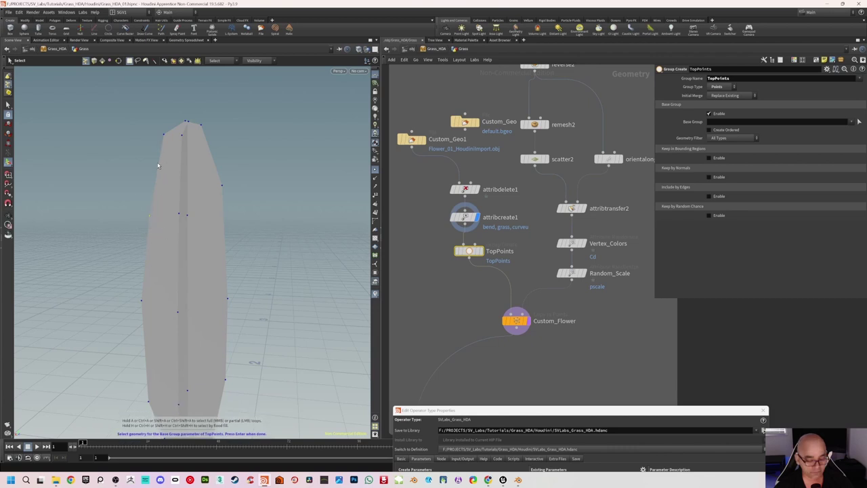
pyautogui.keyDown('shift'); pyautogui.moveTo(147, 118); pyautogui.dragTo(166, 138); pyautogui.keyUp('shift')
pyautogui.keyDown('shift'); pyautogui.moveTo(176, 107); pyautogui.dragTo(138, 225); pyautogui.keyUp('shift')
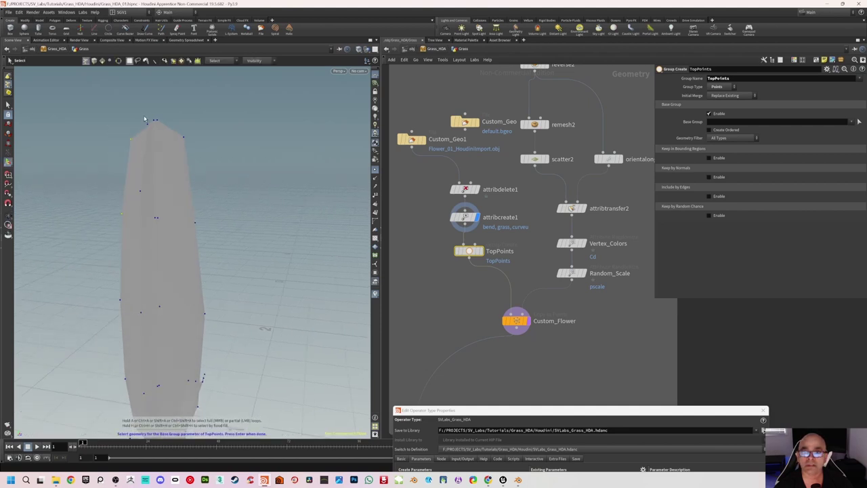
pyautogui.keyDown('shift'); pyautogui.moveTo(144, 119); pyautogui.dragTo(190, 130); pyautogui.keyUp('shift')
pyautogui.moveTo(215, 195); pyautogui.dragTo(176, 229)
pyautogui.keyDown('shift'); pyautogui.moveTo(173, 125); pyautogui.dragTo(157, 143); pyautogui.keyUp('shift')
pyautogui.press('space')
pyautogui.moveTo(204, 201); pyautogui.dragTo(149, 201)
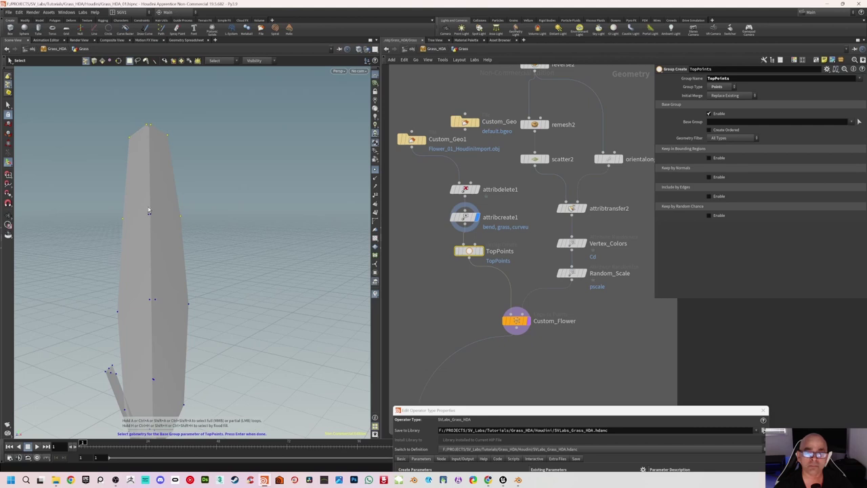
pyautogui.press('space')
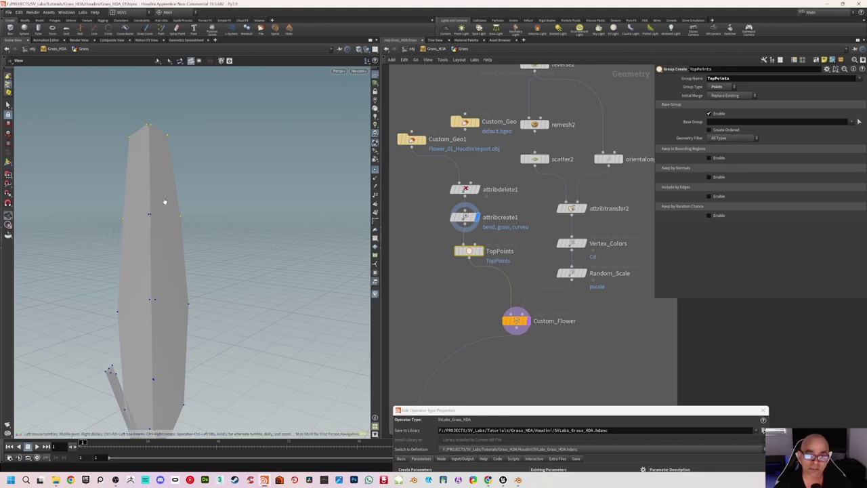
pyautogui.moveTo(164, 201); pyautogui.dragTo(207, 203)
pyautogui.press('Return')
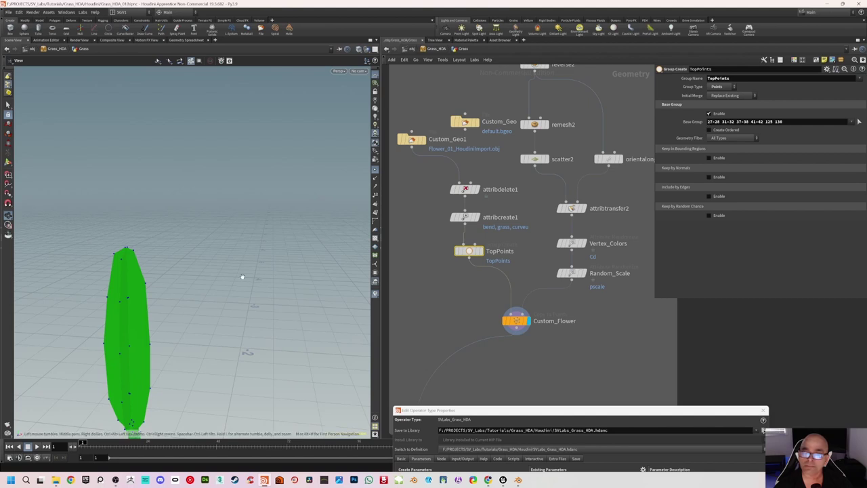
# Deselect the TopPoints node and save the scene file.
pyautogui.moveTo(242, 275); pyautogui.dragTo(248, 224)
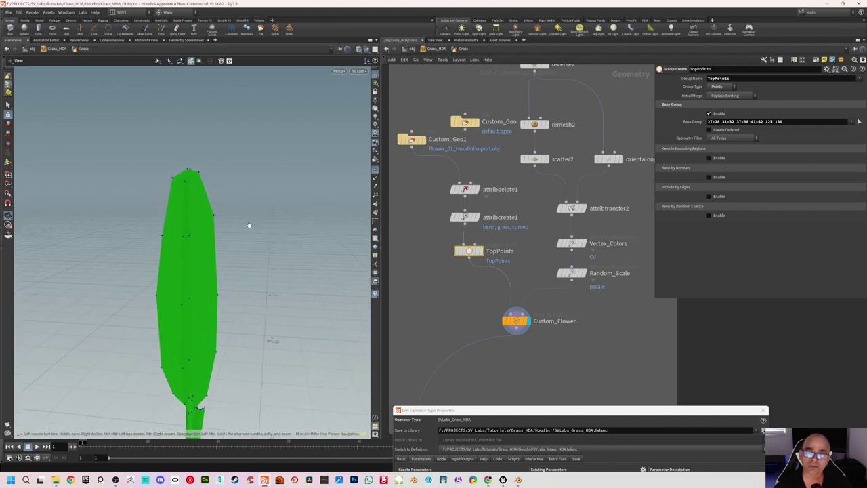
pyautogui.click(425, 280)
pyautogui.moveTo(443, 295); pyautogui.dragTo(454, 218, button='middle')
pyautogui.hotkey('ctrl', 's')
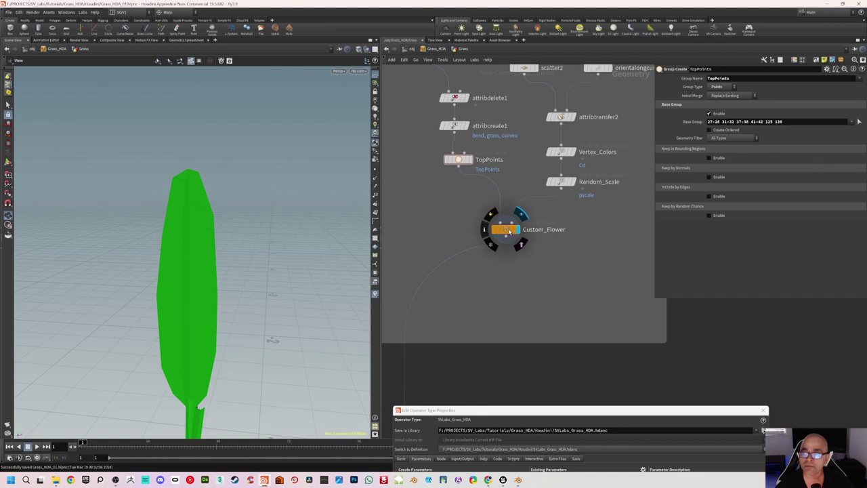
# Set the scatter2 node's Force Total Count to 3 to produce several flowers.
pyautogui.click(507, 229)
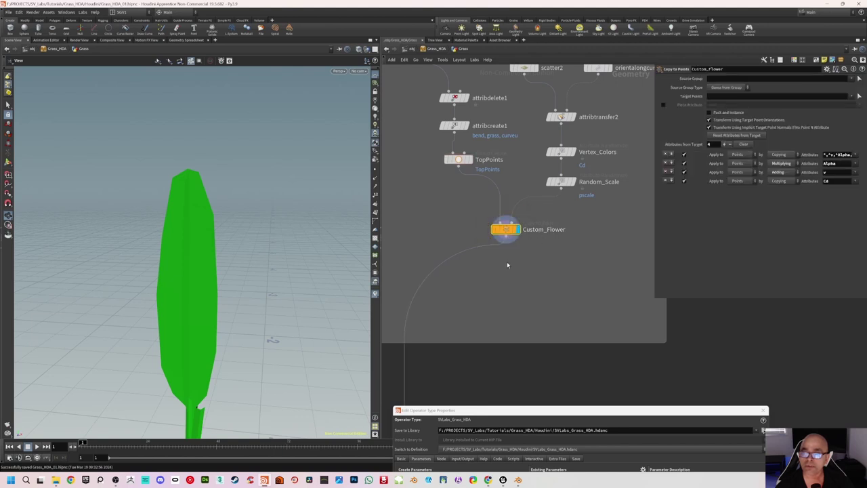
pyautogui.moveTo(213, 271); pyautogui.dragTo(231, 220)
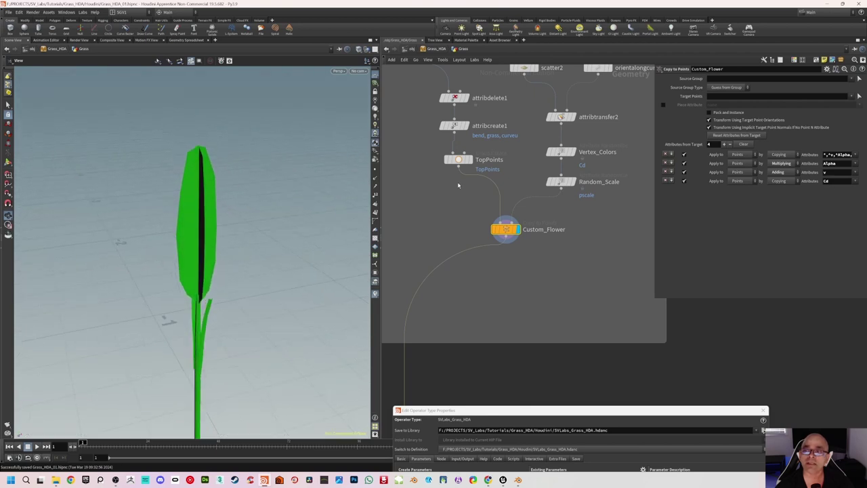
pyautogui.moveTo(531, 135); pyautogui.dragTo(514, 174, button='middle')
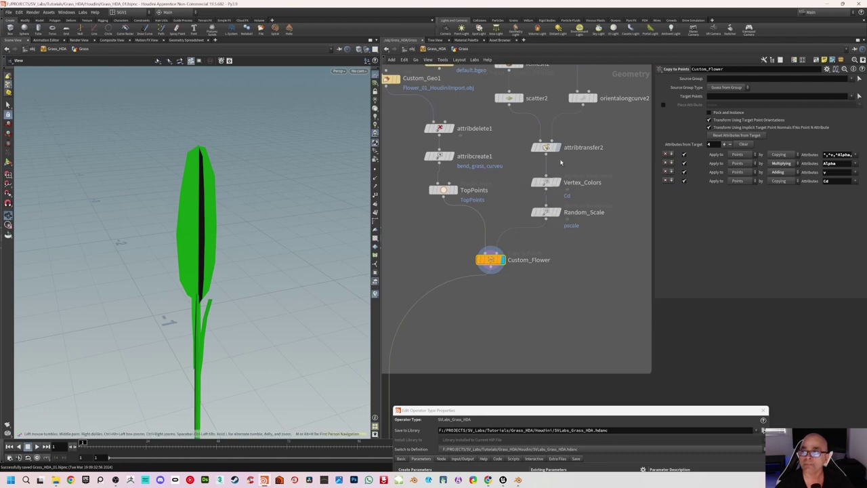
pyautogui.moveTo(598, 129); pyautogui.dragTo(573, 202, button='middle')
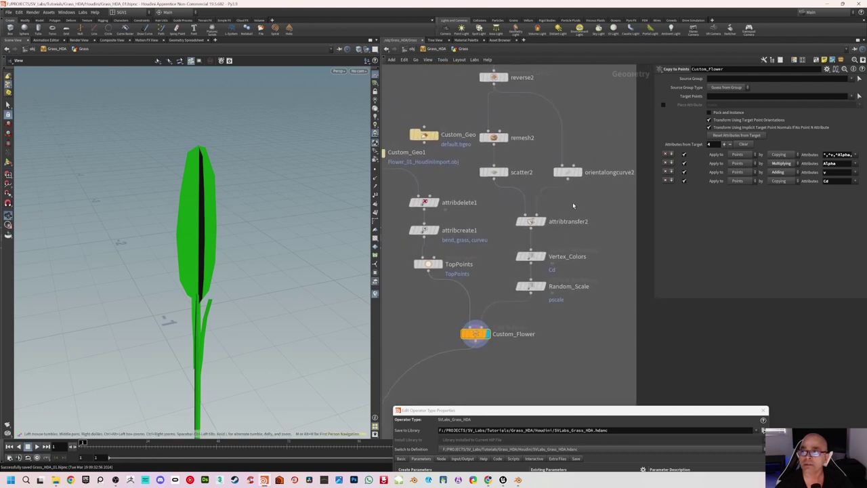
pyautogui.click(494, 172)
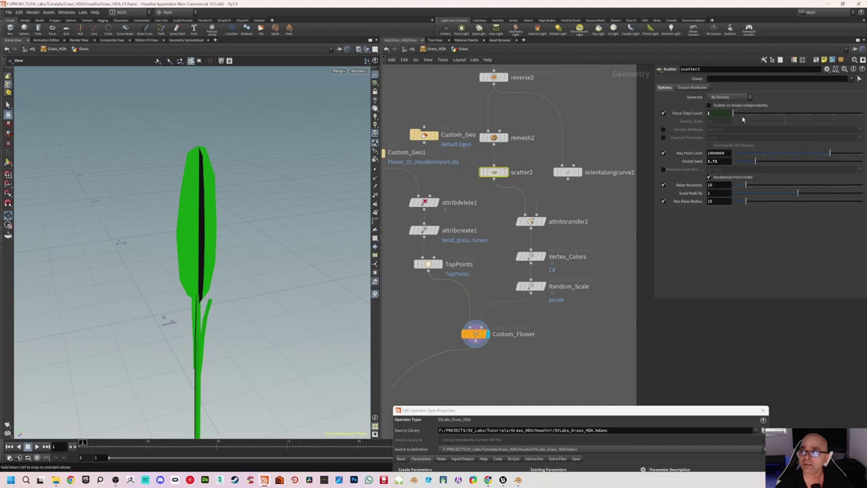
pyautogui.moveTo(736, 115); pyautogui.dragTo(746, 117)
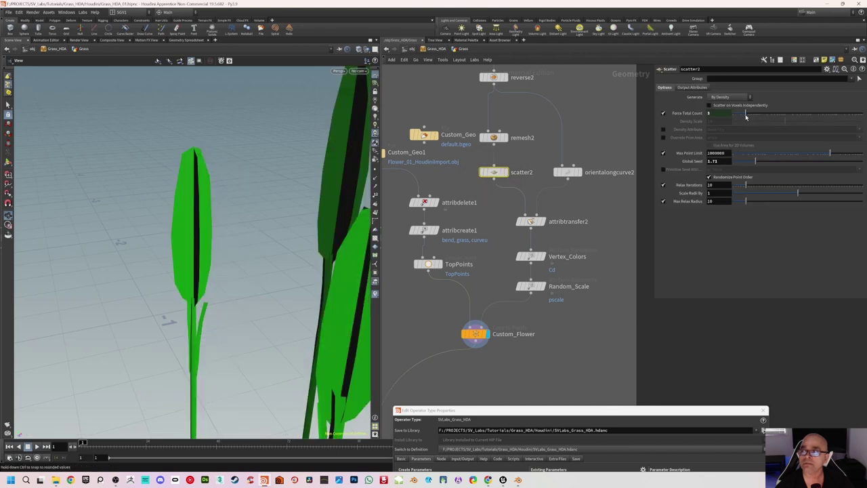
pyautogui.scroll(-5, 287, 255)
pyautogui.moveTo(287, 253); pyautogui.dragTo(316, 240)
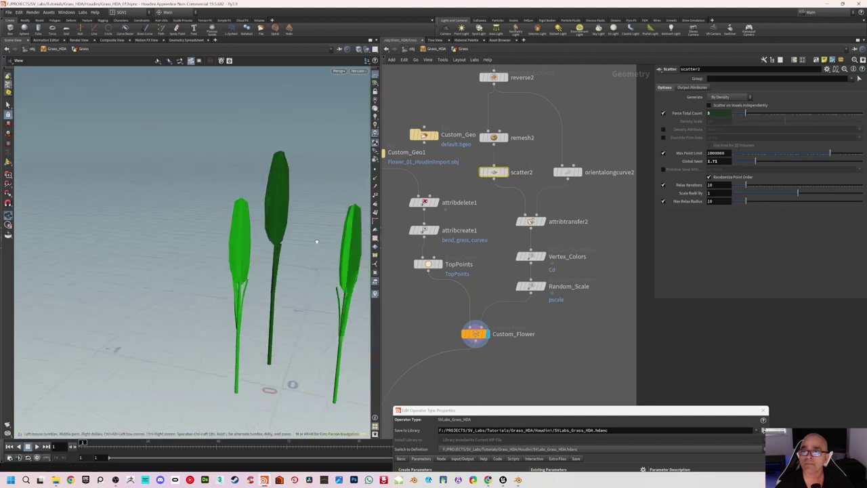
pyautogui.moveTo(290, 242); pyautogui.dragTo(251, 241, button='middle')
pyautogui.moveTo(251, 242); pyautogui.dragTo(240, 174)
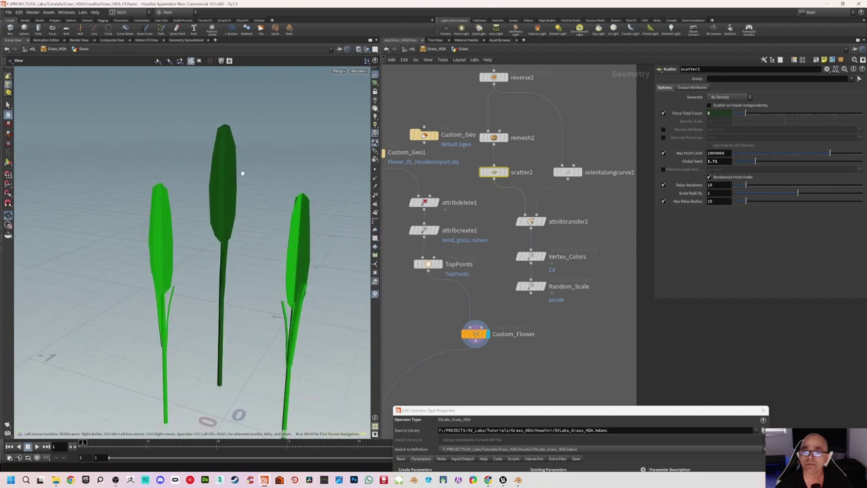
pyautogui.moveTo(232, 217); pyautogui.dragTo(218, 199)
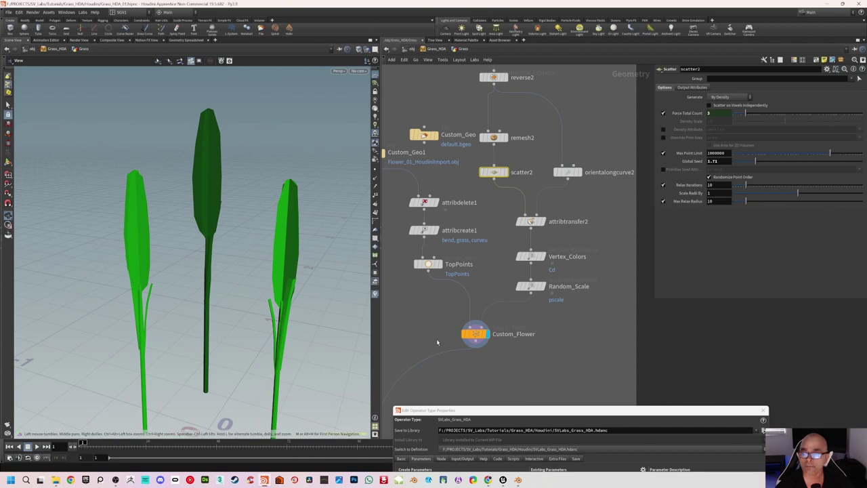
# Insert an Attribute Randomize node on Custom_Flower's output wire and place it directly below Custom_Flower.
pyautogui.moveTo(442, 348); pyautogui.dragTo(480, 245, button='middle')
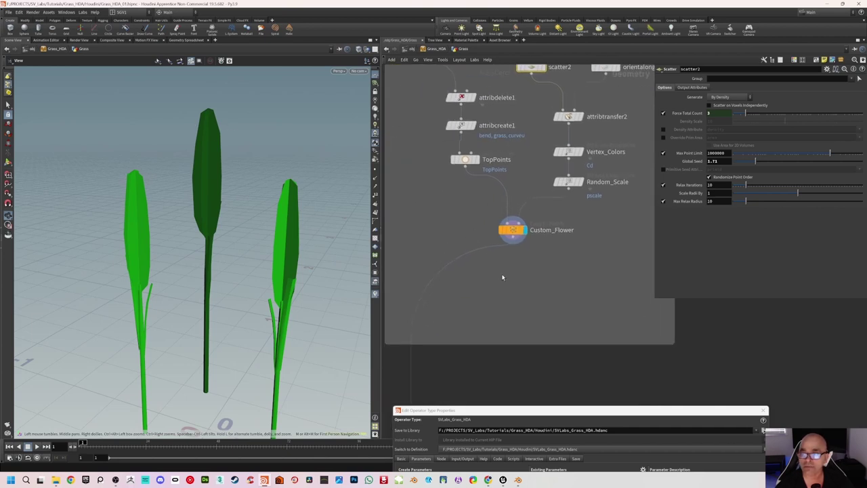
pyautogui.press('Tab')
pyautogui.write('attrib')
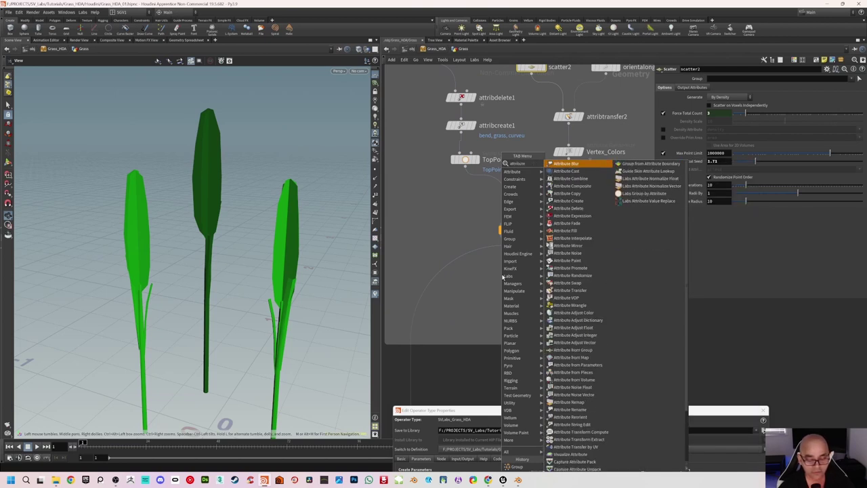
pyautogui.write('exp')
pyautogui.press('Return')
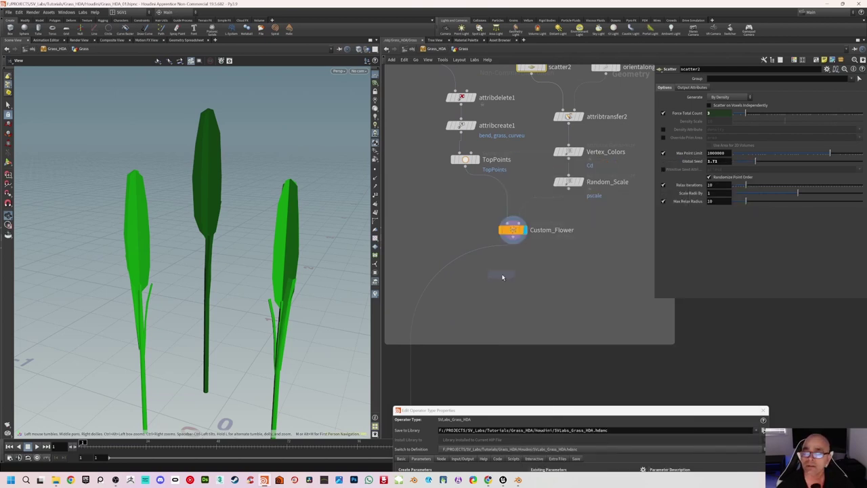
pyautogui.click(449, 266)
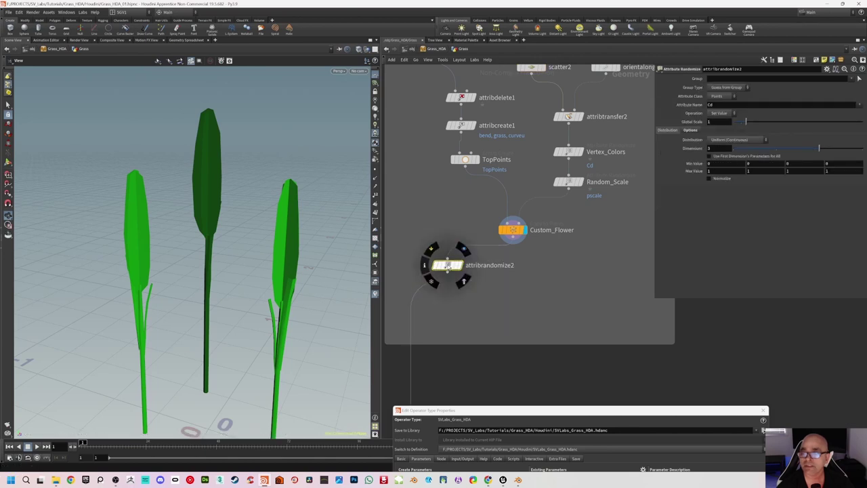
pyautogui.moveTo(462, 266); pyautogui.dragTo(521, 271)
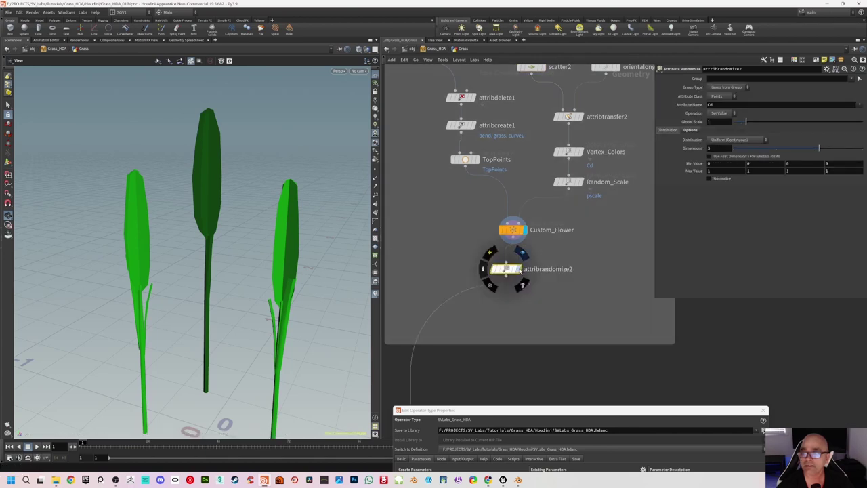
# Display the Attribute Randomize node's output and restrict its Cd colouring to the TopPoints group.
pyautogui.click(522, 253)
pyautogui.moveTo(199, 244); pyautogui.dragTo(195, 225)
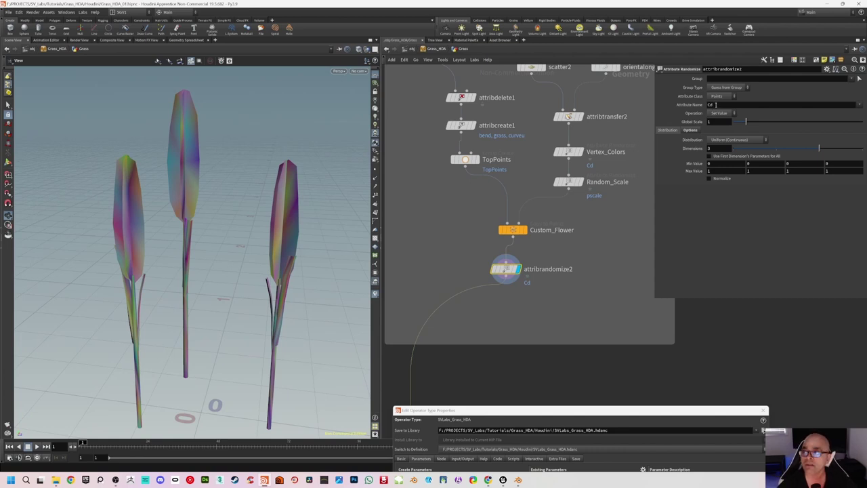
pyautogui.moveTo(238, 228); pyautogui.dragTo(219, 219)
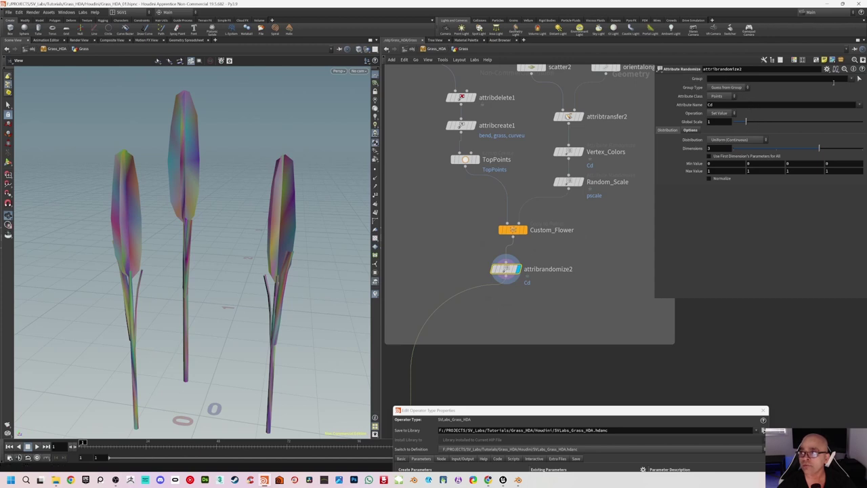
pyautogui.click(852, 78)
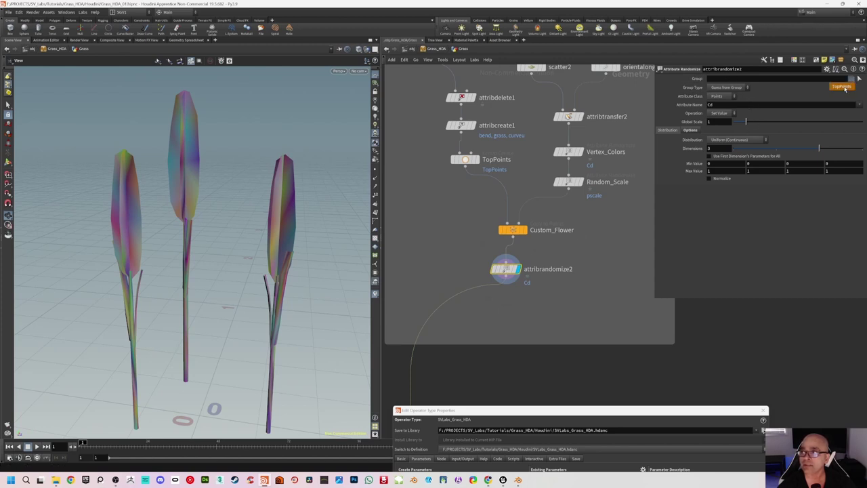
pyautogui.click(842, 87)
pyautogui.moveTo(200, 197)
pyautogui.mouseDown()
pyautogui.moveTo(202, 185)
pyautogui.moveTo(212, 196)
pyautogui.moveTo(178, 203)
pyautogui.moveTo(240, 197)
pyautogui.moveTo(210, 195)
pyautogui.moveTo(197, 201)
pyautogui.moveTo(212, 203)
pyautogui.moveTo(202, 205)
pyautogui.mouseUp()
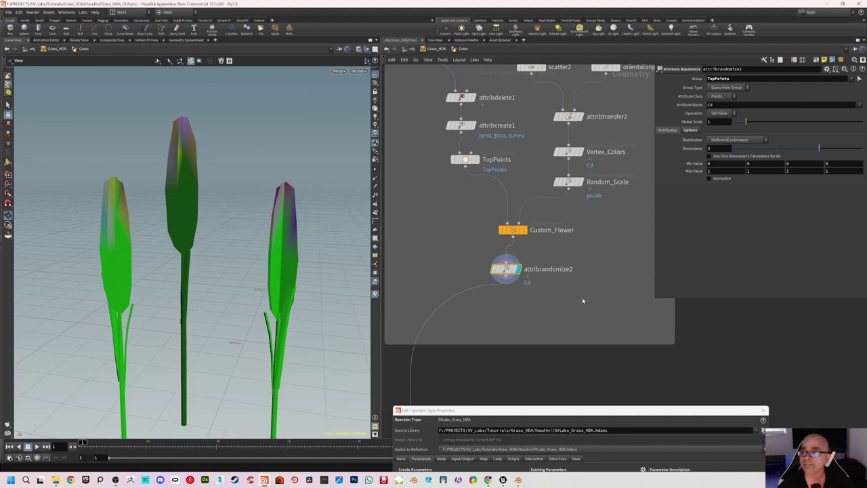
# Limit the randomized colour to red by setting Min Value's first component to 1 and Max Value's other three components to 0.
pyautogui.click(709, 163)
pyautogui.write('1')
pyautogui.click(762, 171)
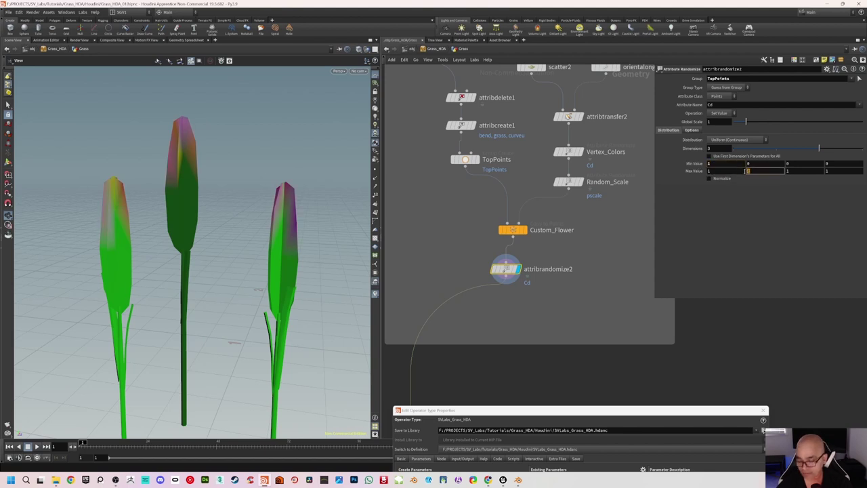
pyautogui.moveTo(792, 172); pyautogui.dragTo(824, 171)
pyautogui.write('00')
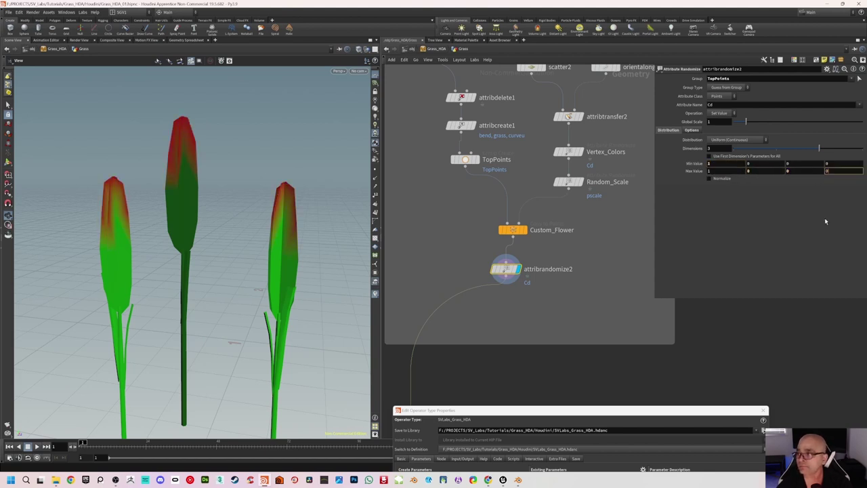
pyautogui.press('Return')
pyautogui.moveTo(296, 248); pyautogui.dragTo(231, 231)
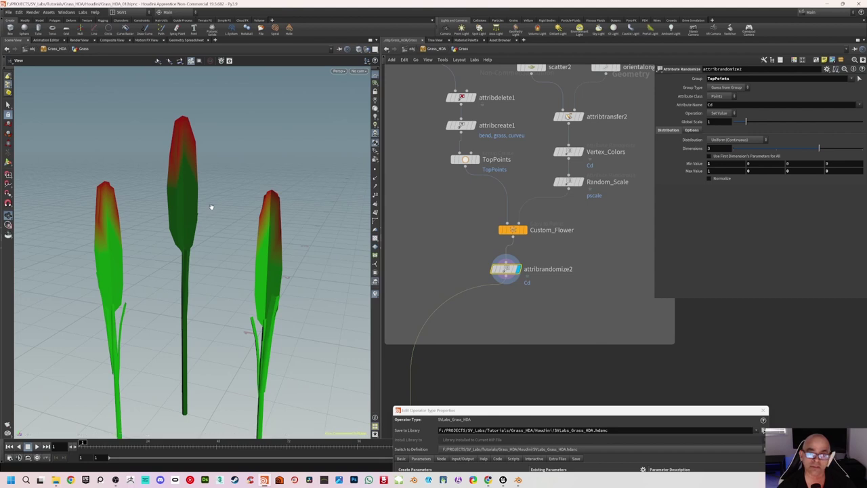
pyautogui.moveTo(213, 208); pyautogui.dragTo(188, 196)
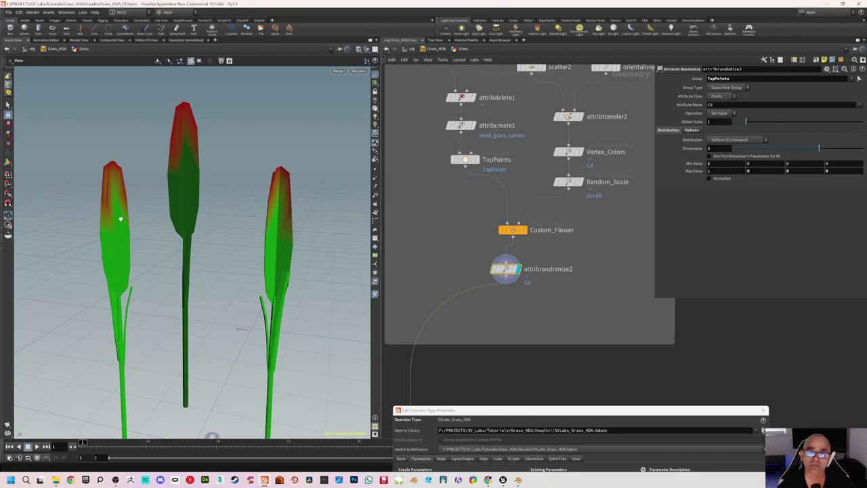
# Switch to Unreal Editor and examine the M_Grass material graph's Simple Grass Wind section and the Add node its output feeds.
pyautogui.moveTo(145, 230); pyautogui.dragTo(144, 231)
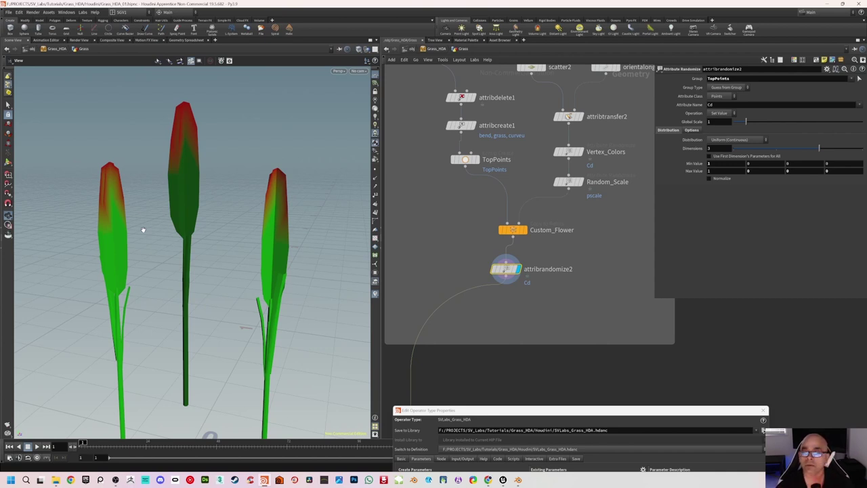
pyautogui.moveTo(155, 233)
pyautogui.mouseDown()
pyautogui.moveTo(147, 233)
pyautogui.moveTo(160, 234)
pyautogui.mouseUp()
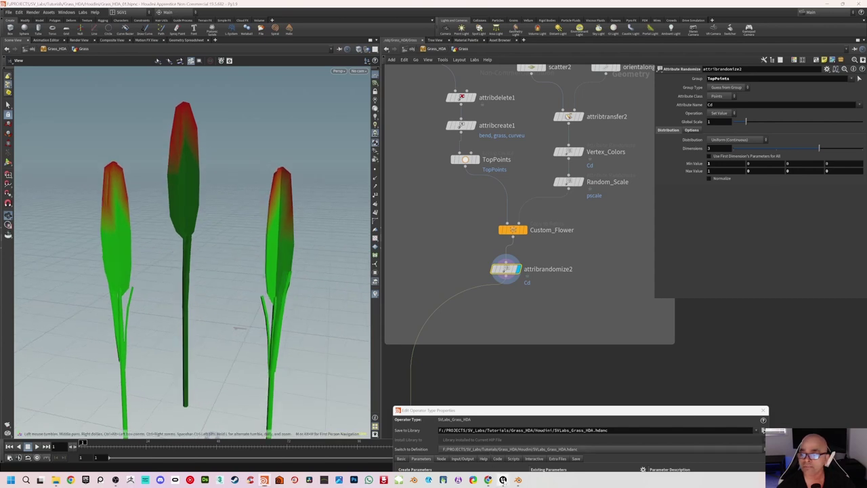
pyautogui.moveTo(502, 480)
pyautogui.click(495, 451)
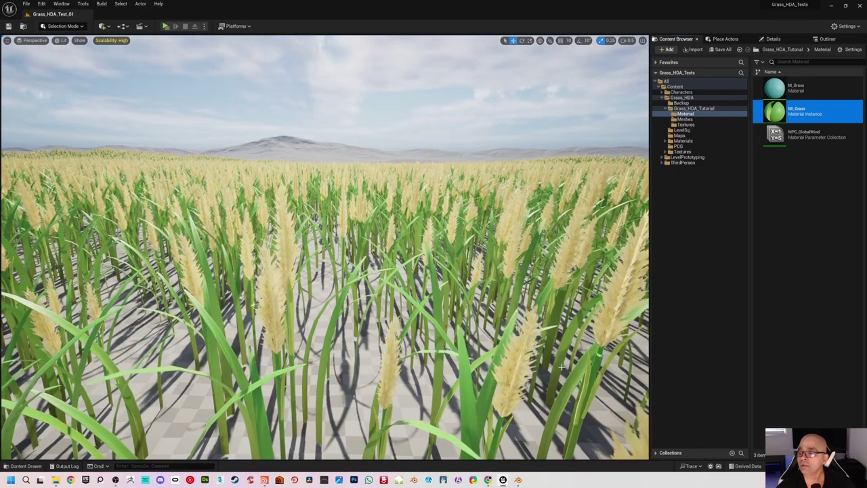
pyautogui.click(502, 479)
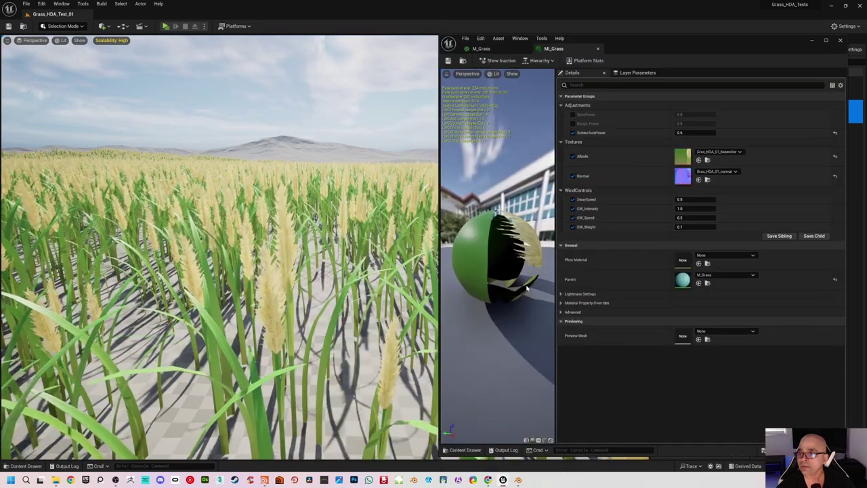
pyautogui.click(494, 48)
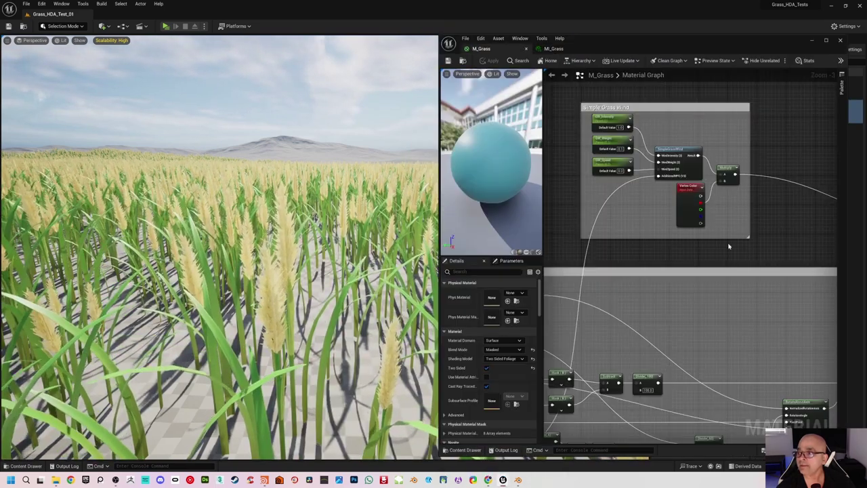
pyautogui.moveTo(775, 245); pyautogui.dragTo(651, 224, button='right')
pyautogui.moveTo(798, 255); pyautogui.dragTo(695, 277, button='right')
pyautogui.click(721, 225)
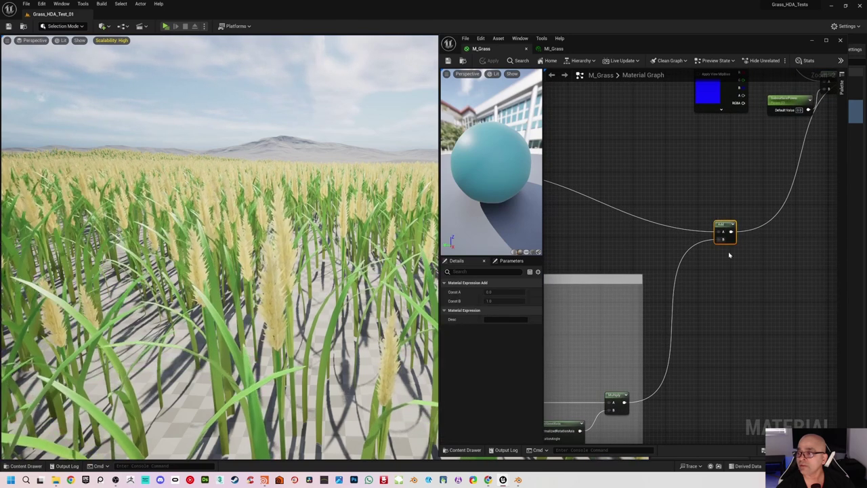
pyautogui.click(734, 279)
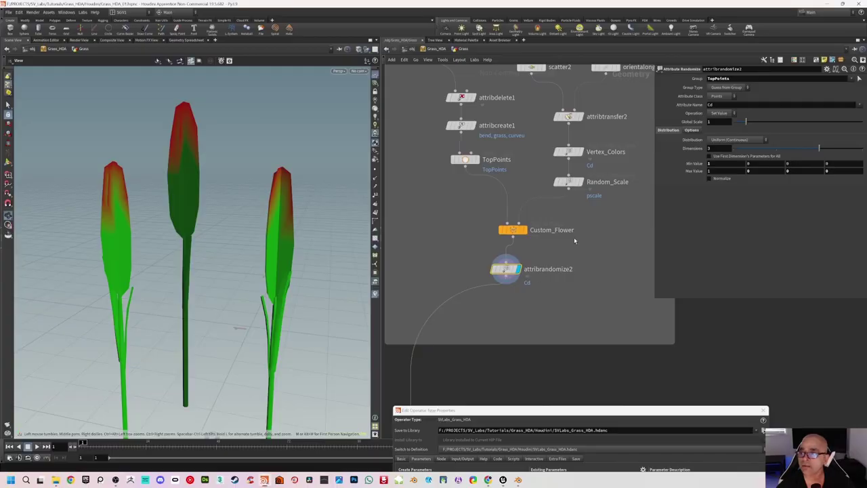
# Back in Houdini, set the Attribute Randomize node's Operation to Add Value and check the flower tips' colouring.
pyautogui.moveTo(511, 268)
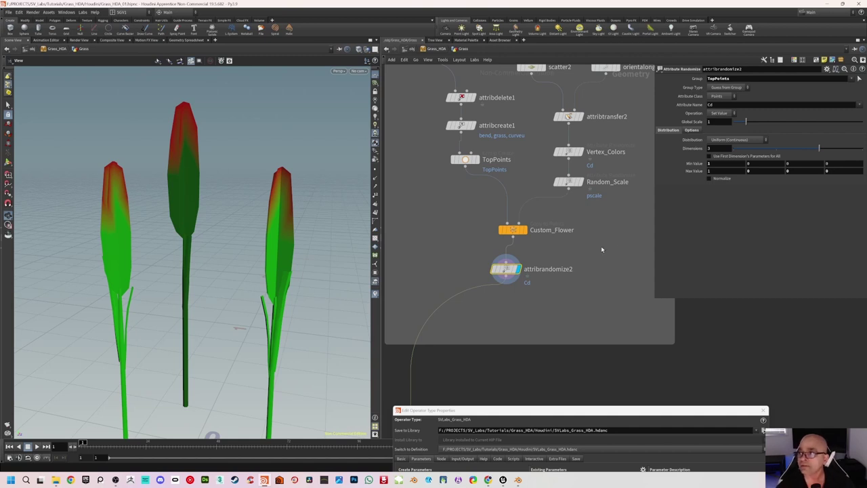
pyautogui.click(722, 113)
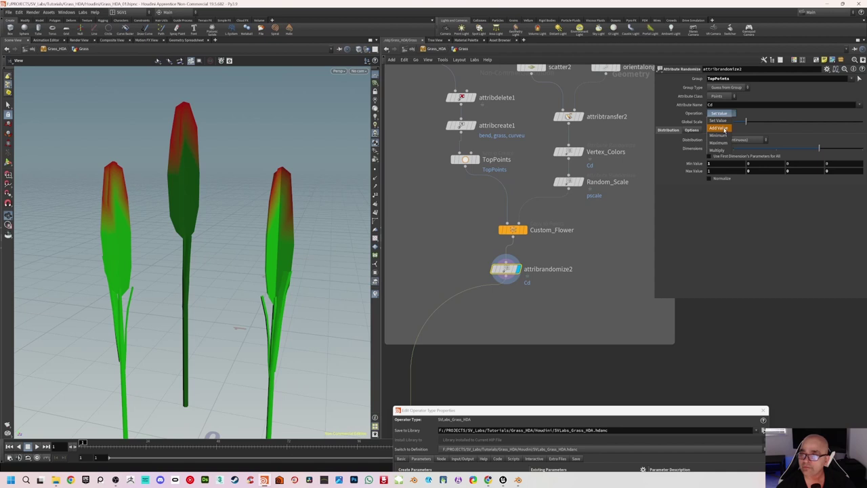
pyautogui.click(719, 128)
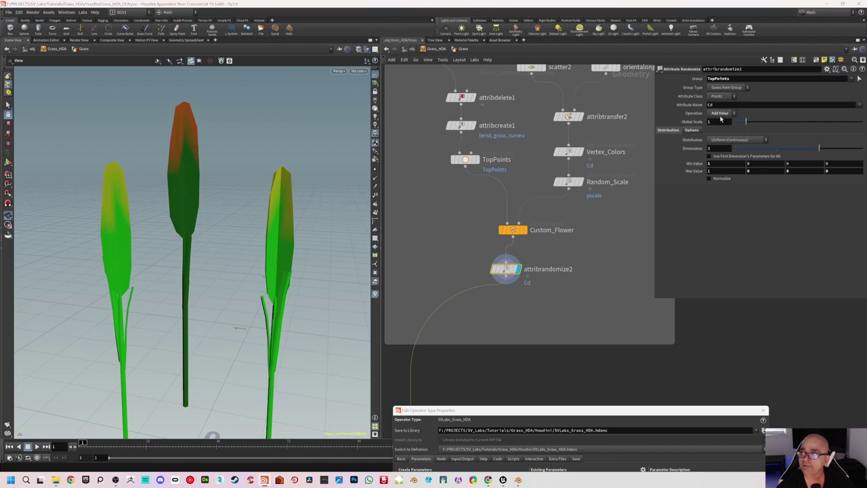
pyautogui.moveTo(229, 239); pyautogui.dragTo(259, 183)
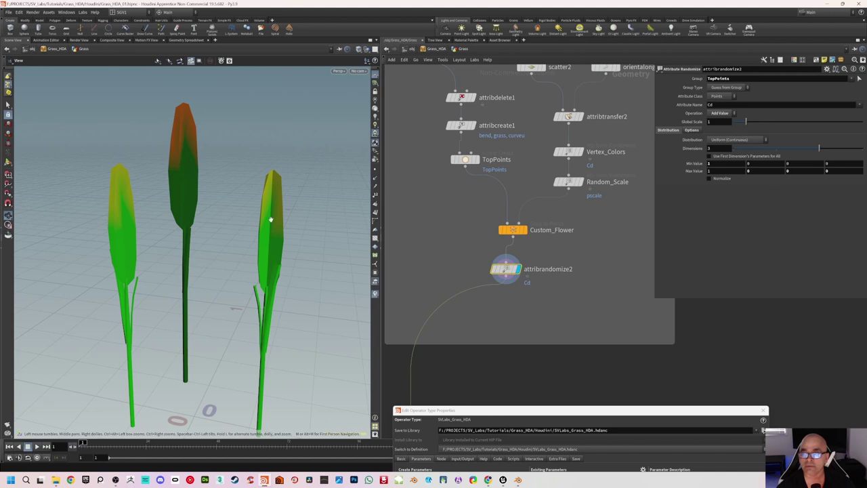
# Rename the Attribute Randomize node below Custom_Flower to Top_Color and save the scene.
pyautogui.doubleClick(547, 269)
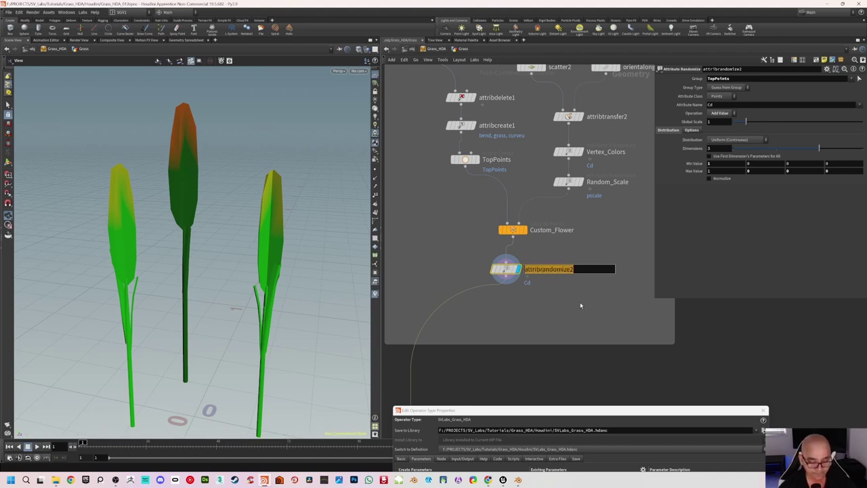
pyautogui.write('Top_Color')
pyautogui.press('Return')
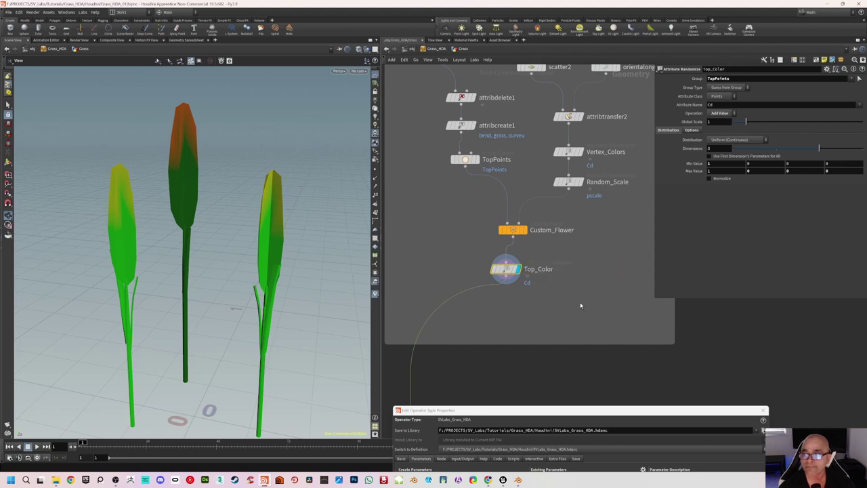
pyautogui.click(580, 306)
pyautogui.hotkey('ctrl', 's')
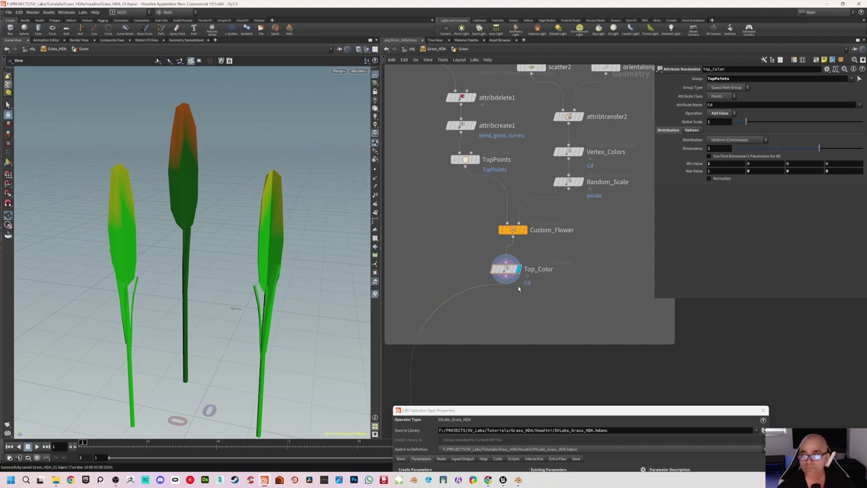
# Set the scatter2 node's Force Total Count to 1 to produce a single flower.
pyautogui.moveTo(462, 234); pyautogui.dragTo(483, 267, button='middle')
pyautogui.scroll(-2, 483, 267)
pyautogui.scroll(1, 464, 203)
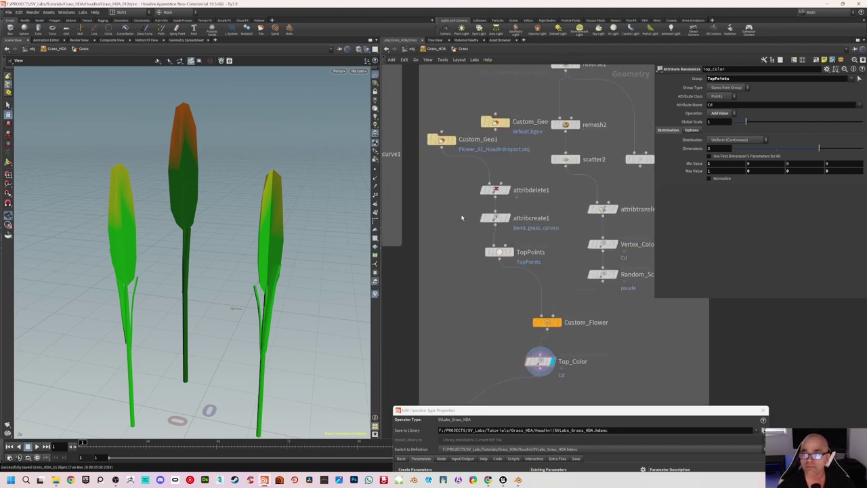
pyautogui.moveTo(589, 235); pyautogui.dragTo(574, 210, button='middle')
pyautogui.moveTo(604, 166); pyautogui.dragTo(562, 205, button='middle')
pyautogui.click(511, 195)
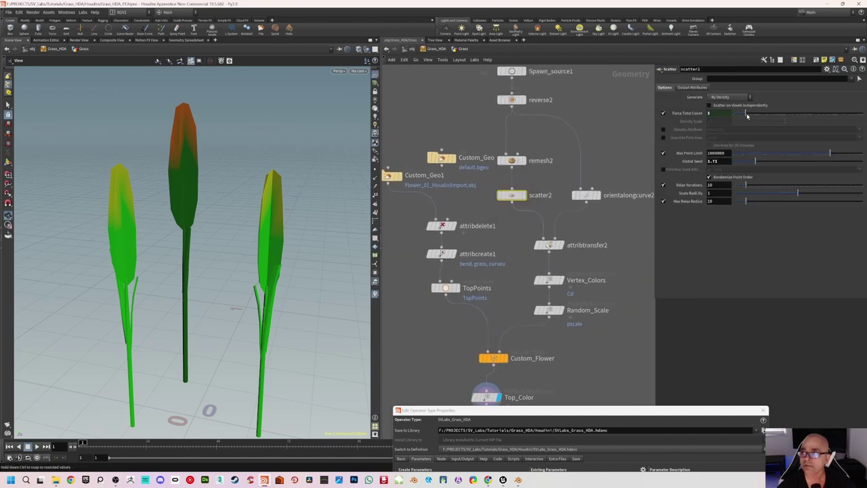
pyautogui.moveTo(740, 115); pyautogui.dragTo(733, 113)
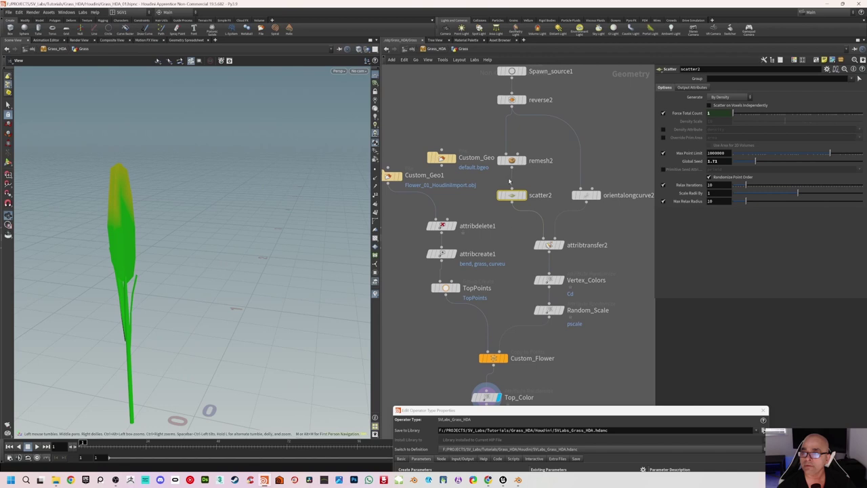
# Display the output0 node in the Export to OBJ network box and look over the resulting geometry.
pyautogui.moveTo(443, 133); pyautogui.dragTo(494, 136, button='middle')
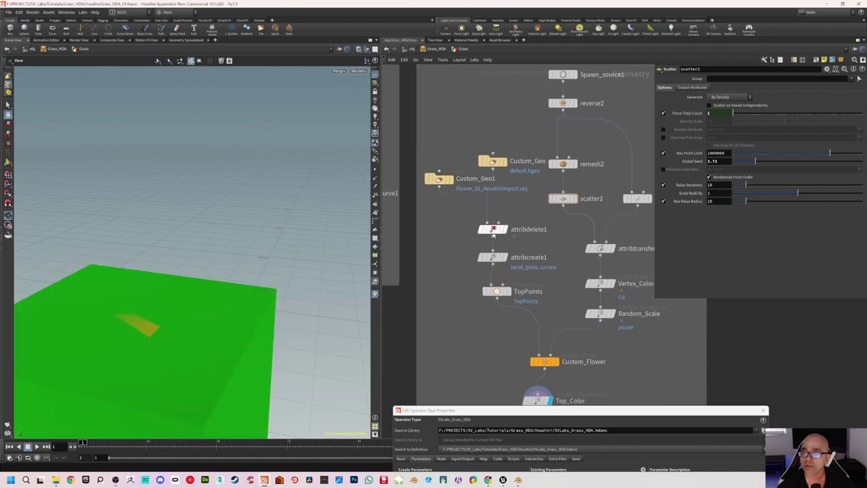
pyautogui.scroll(-3, 461, 245)
pyautogui.moveTo(461, 246); pyautogui.dragTo(474, 227, button='middle')
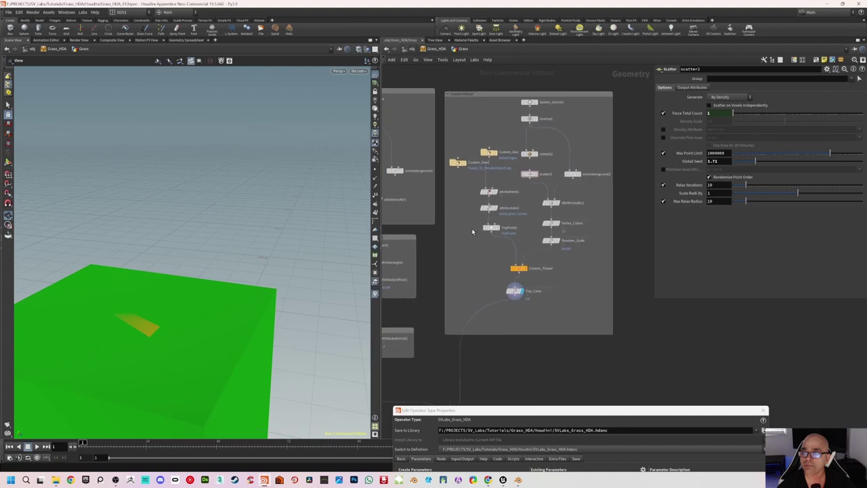
pyautogui.moveTo(465, 339); pyautogui.dragTo(535, 134, button='middle')
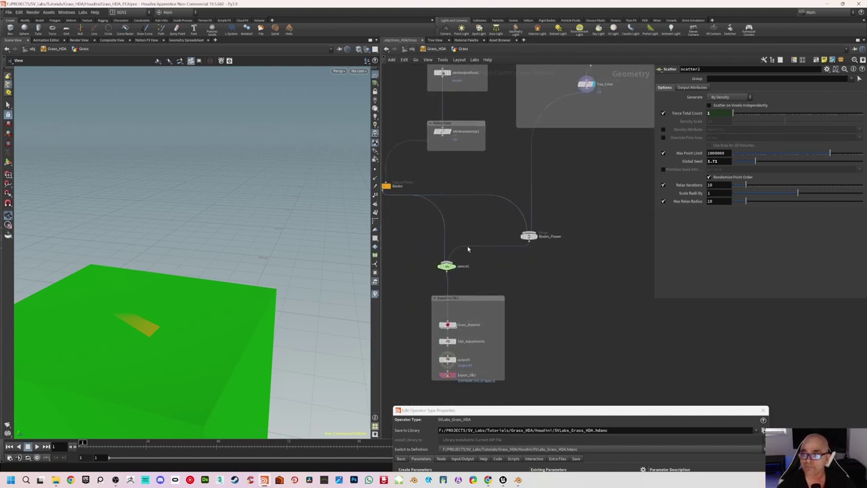
pyautogui.moveTo(493, 259); pyautogui.dragTo(519, 224, button='middle')
pyautogui.scroll(4, 505, 234)
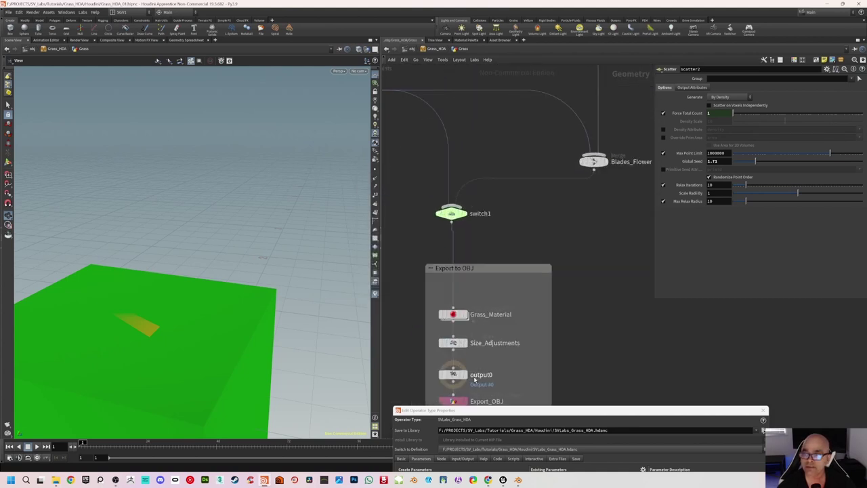
pyautogui.click(465, 377)
pyautogui.scroll(-4, 544, 244)
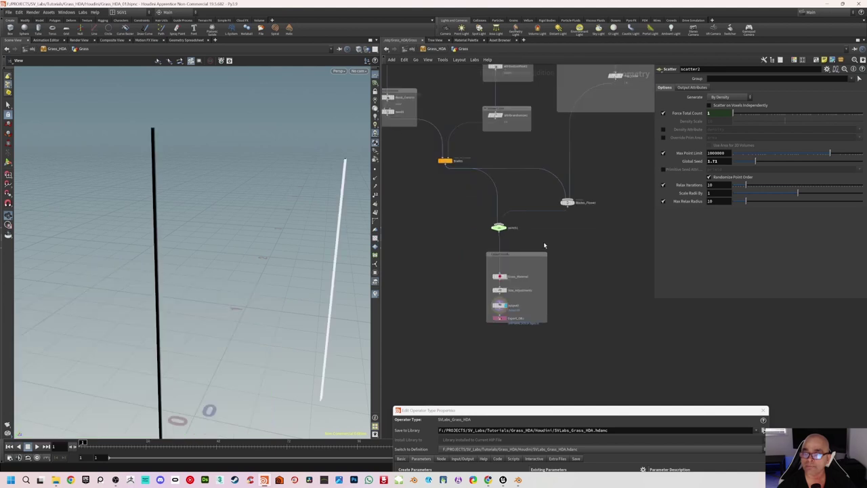
pyautogui.moveTo(273, 276); pyautogui.dragTo(249, 278)
pyautogui.scroll(-3, 485, 205)
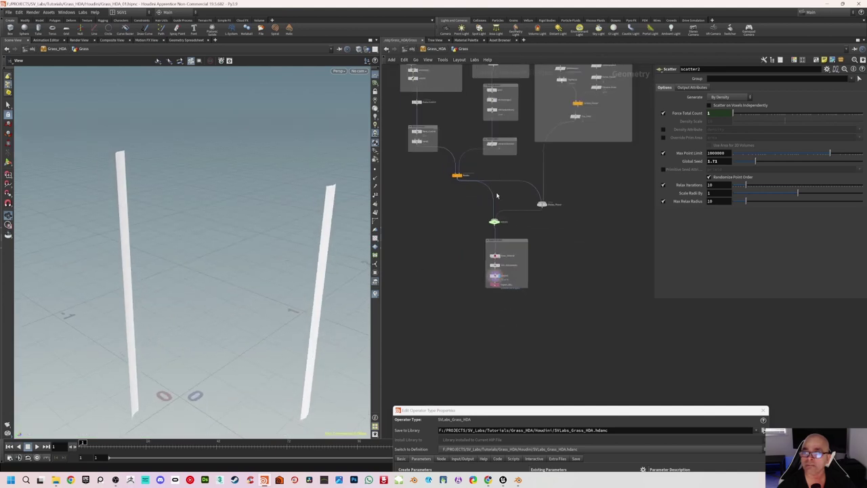
# Move the Edit Operator Type Properties window off the network, collapse the Stem folder and add a new folder after it under Vertex Colors.
pyautogui.moveTo(533, 101); pyautogui.dragTo(493, 239, button='middle')
pyautogui.scroll(5, 493, 238)
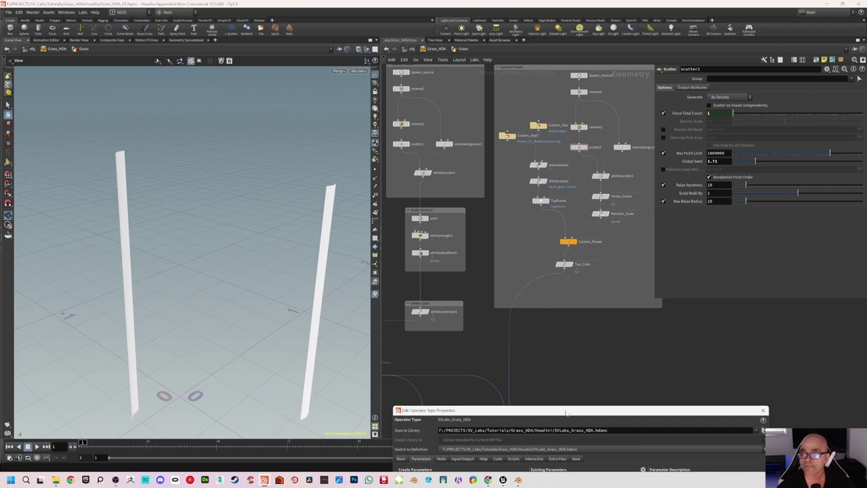
pyautogui.moveTo(566, 411); pyautogui.dragTo(185, 132)
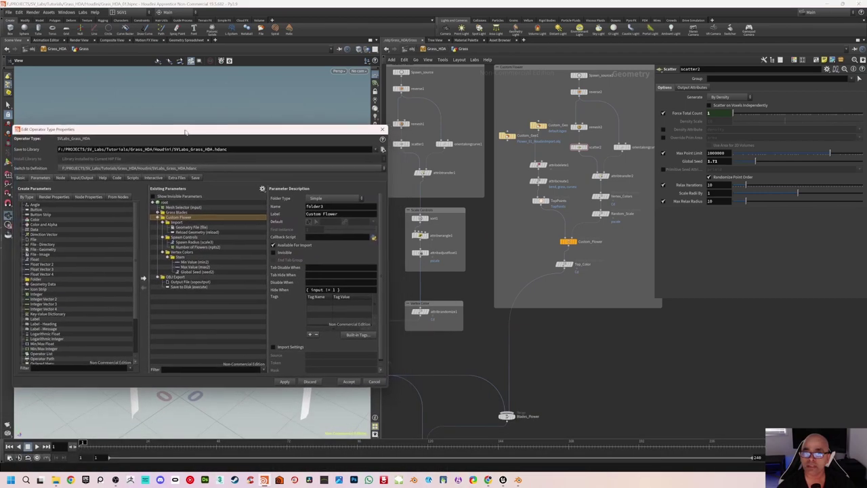
pyautogui.click(180, 258)
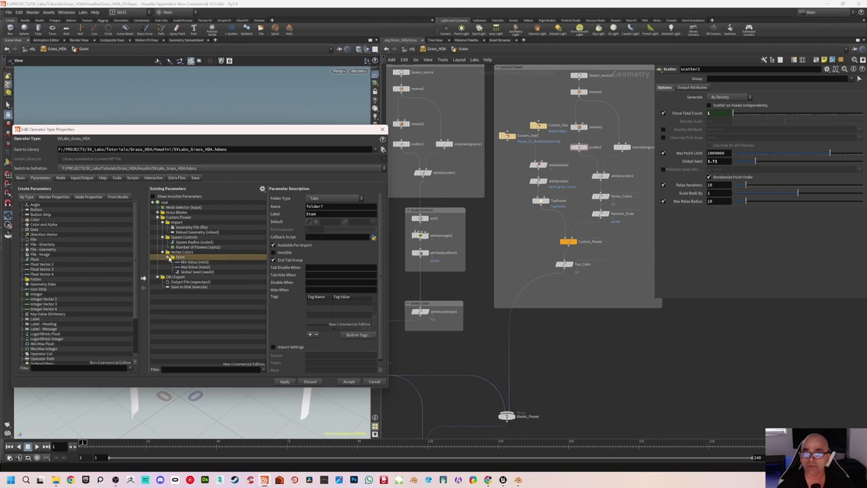
pyautogui.click(168, 259)
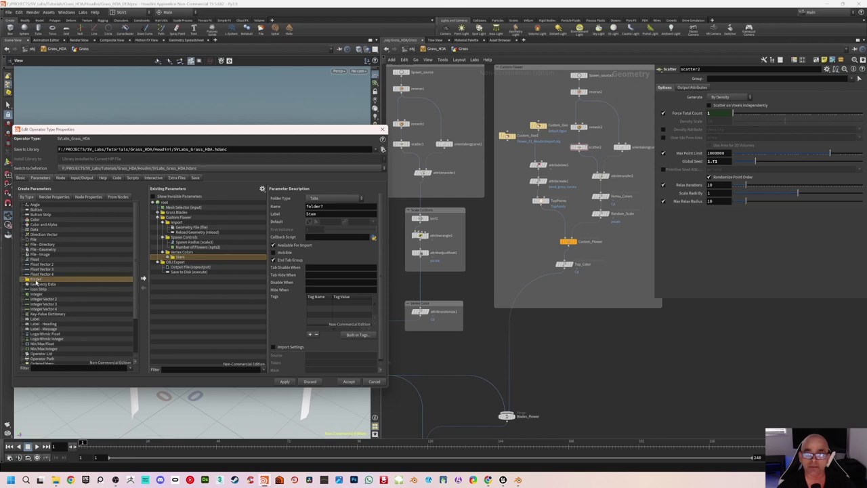
pyautogui.moveTo(36, 282); pyautogui.dragTo(179, 257)
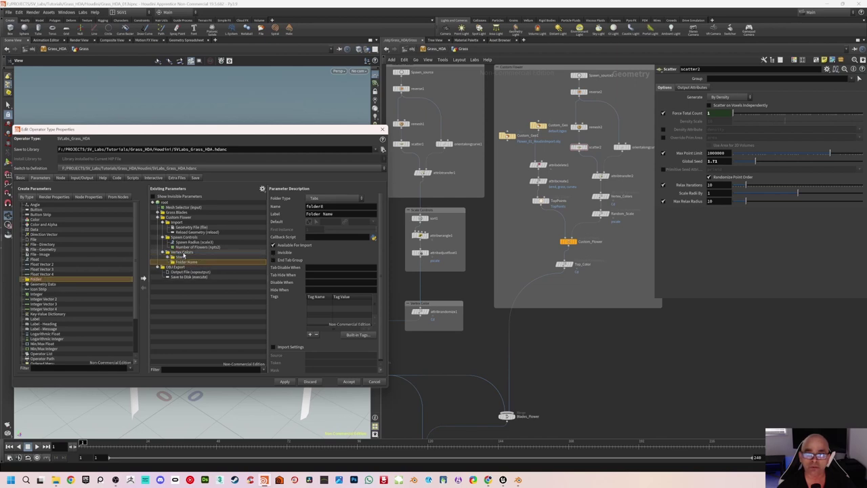
# Label the new folder under Vertex Colors as Flower Tip.
pyautogui.moveTo(343, 214); pyautogui.dragTo(299, 216)
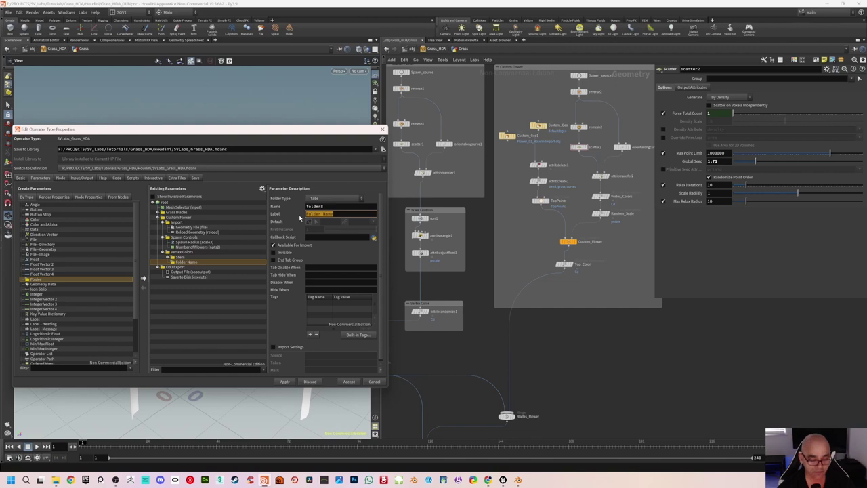
pyautogui.write('Tip')
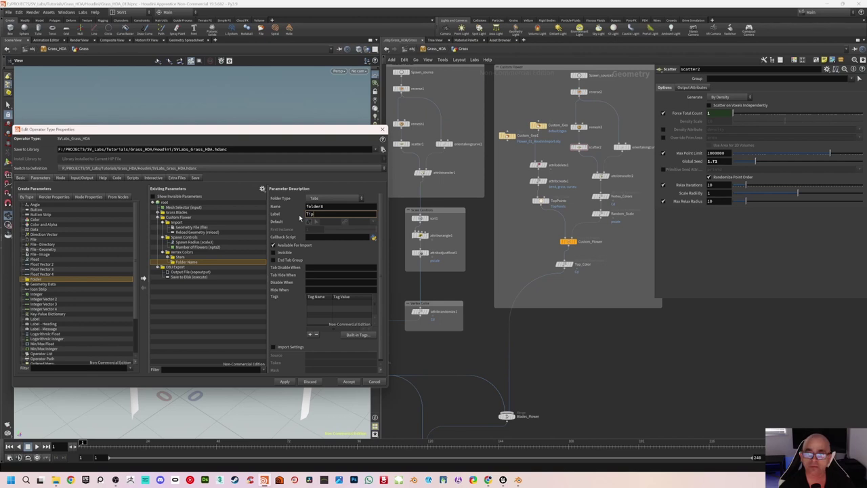
pyautogui.press('Return')
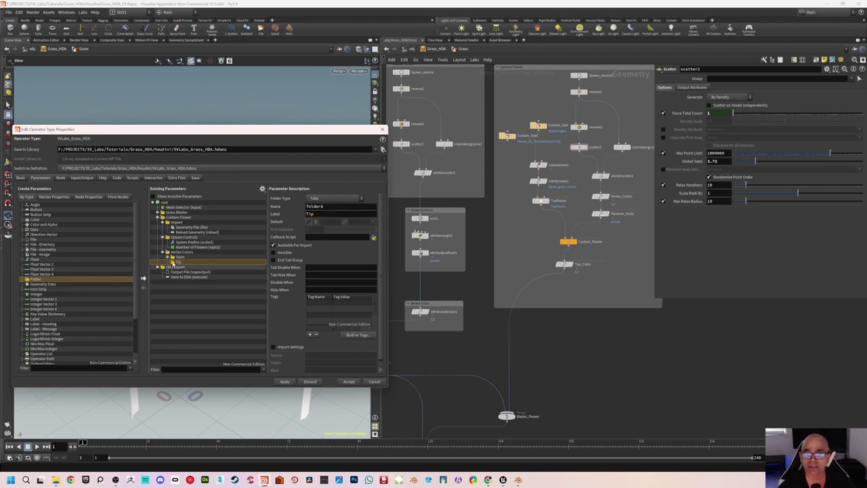
pyautogui.click(308, 215)
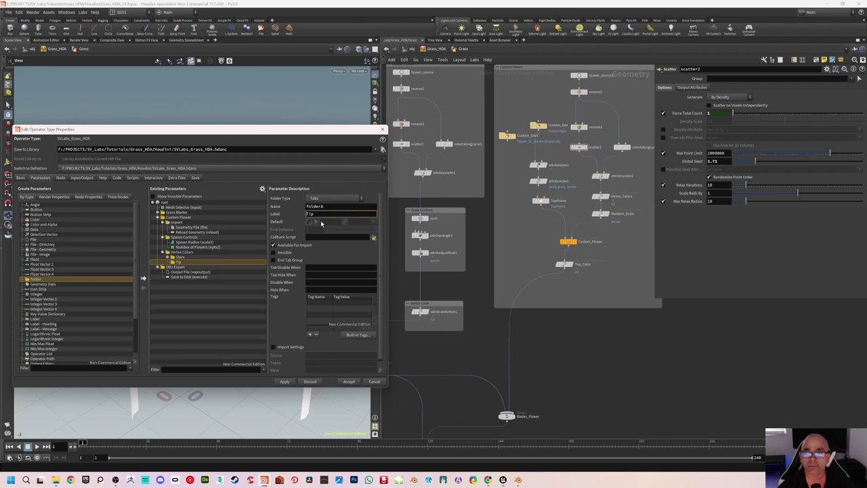
pyautogui.write('Flower')
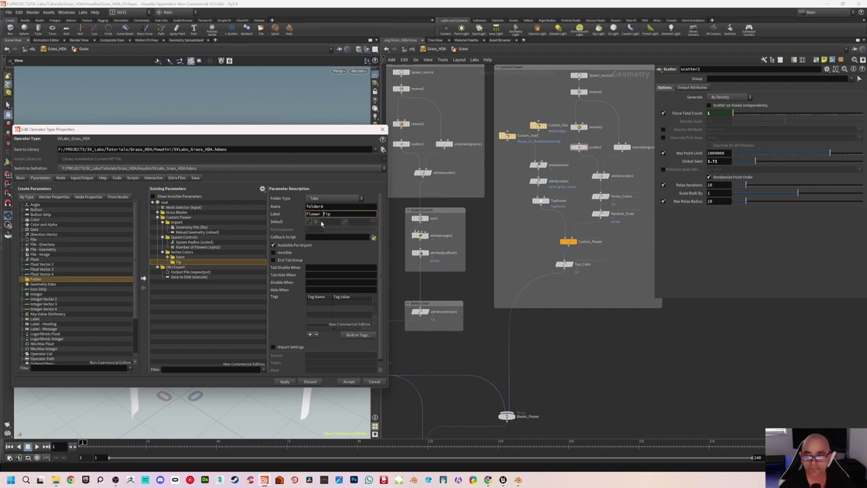
pyautogui.press('Return')
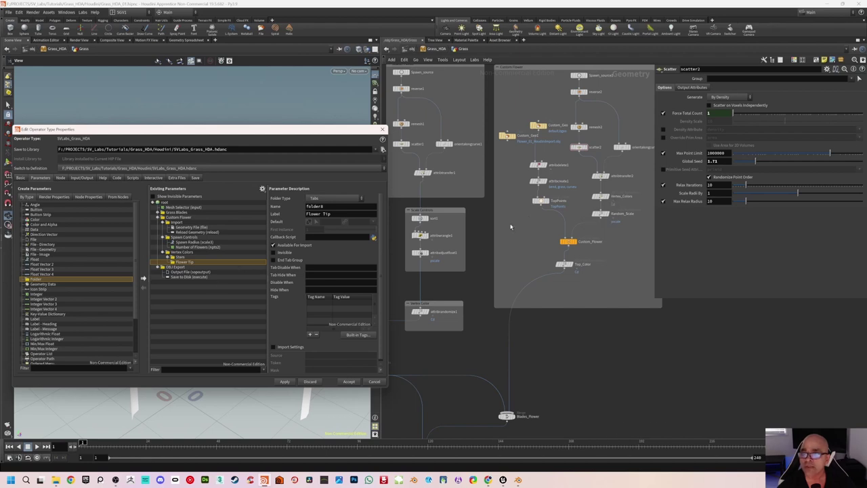
pyautogui.scroll(3, 536, 238)
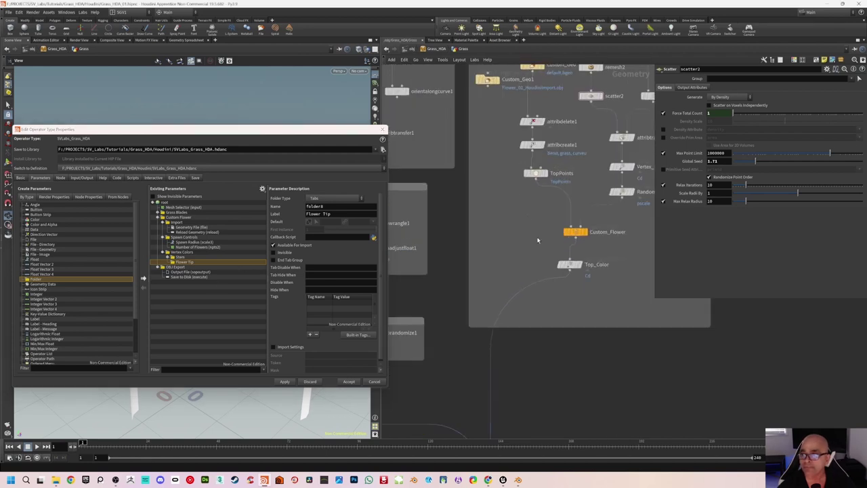
# Set all four Min Value and Max Value components of the Top_Color node to 1 and its Global Seed to 10.
pyautogui.click(569, 265)
pyautogui.moveTo(611, 260); pyautogui.dragTo(570, 260, button='middle')
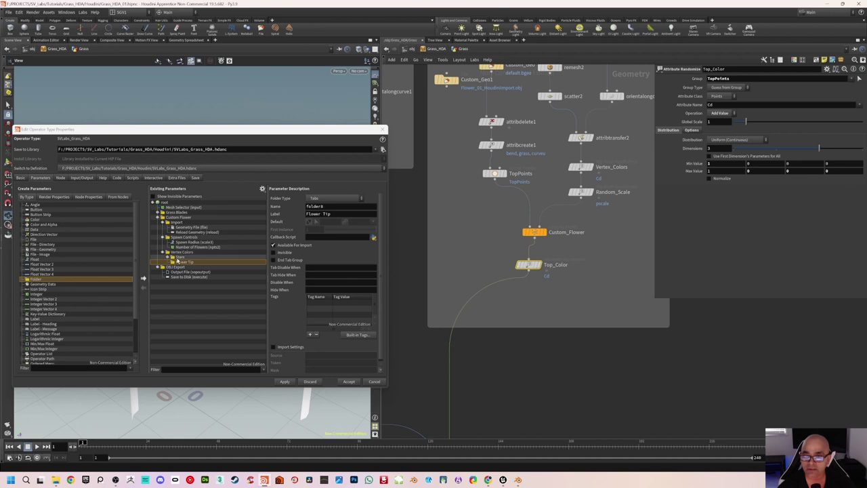
pyautogui.click(167, 257)
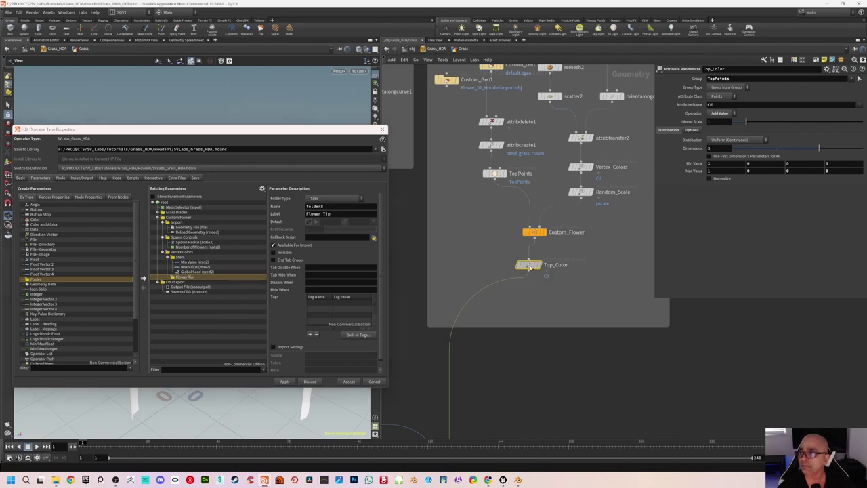
pyautogui.click(757, 165)
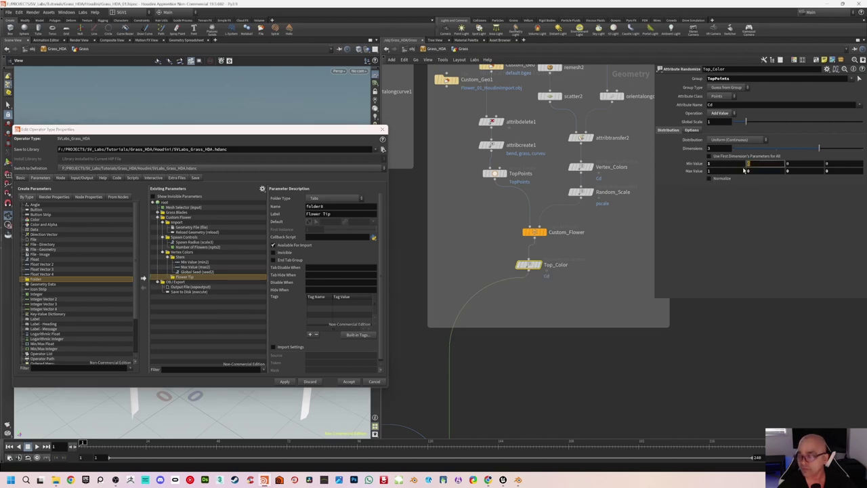
pyautogui.write('1')
pyautogui.click(779, 170)
pyautogui.write('1')
pyautogui.click(800, 164)
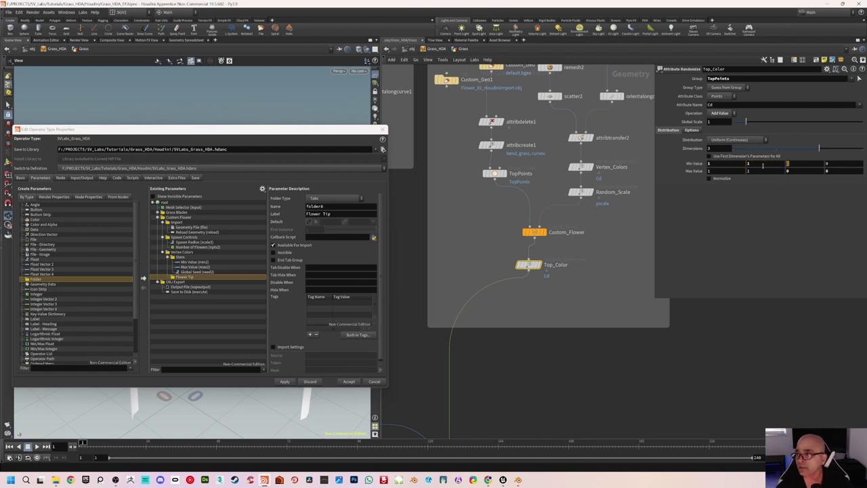
pyautogui.write('1')
pyautogui.click(804, 171)
pyautogui.write('1')
pyautogui.click(835, 164)
pyautogui.write('1')
pyautogui.click(830, 171)
pyautogui.write('1')
pyautogui.press('Return')
pyautogui.click(692, 130)
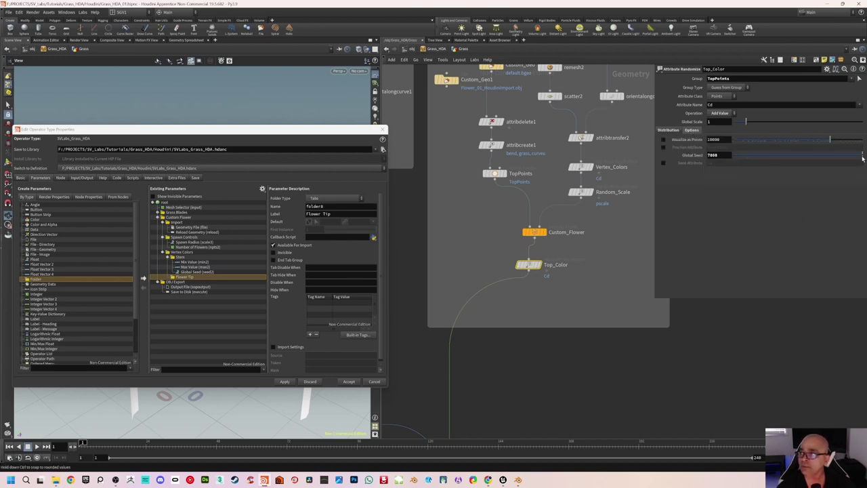
pyautogui.click(669, 130)
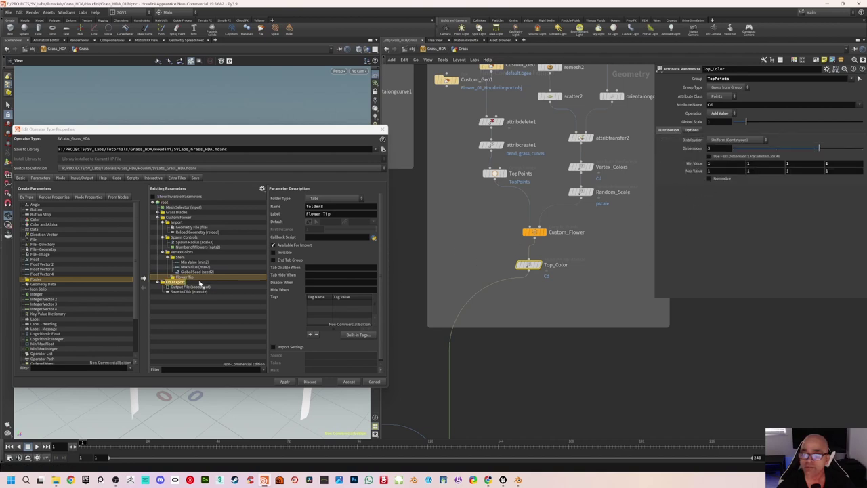
# Add Top_Color's Min Value, Max Value and Global Seed parameters to the Flower Tip folder of the asset interface.
pyautogui.moveTo(191, 279); pyautogui.dragTo(191, 279)
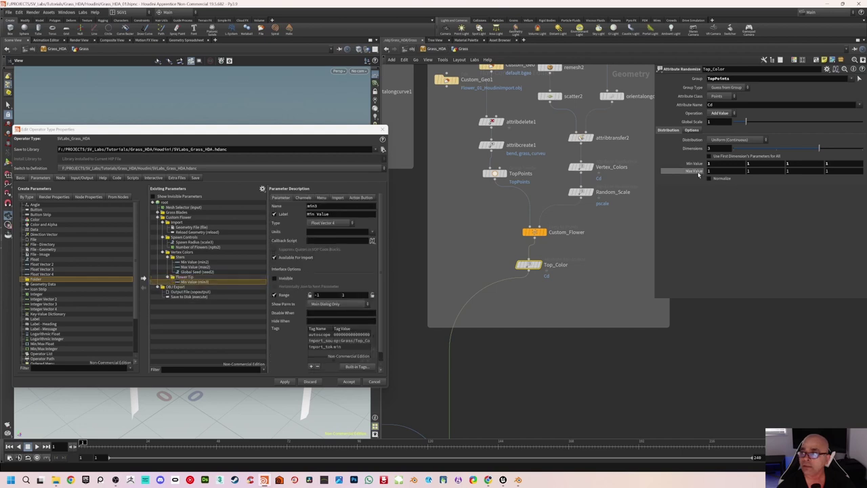
pyautogui.moveTo(191, 280); pyautogui.dragTo(192, 282)
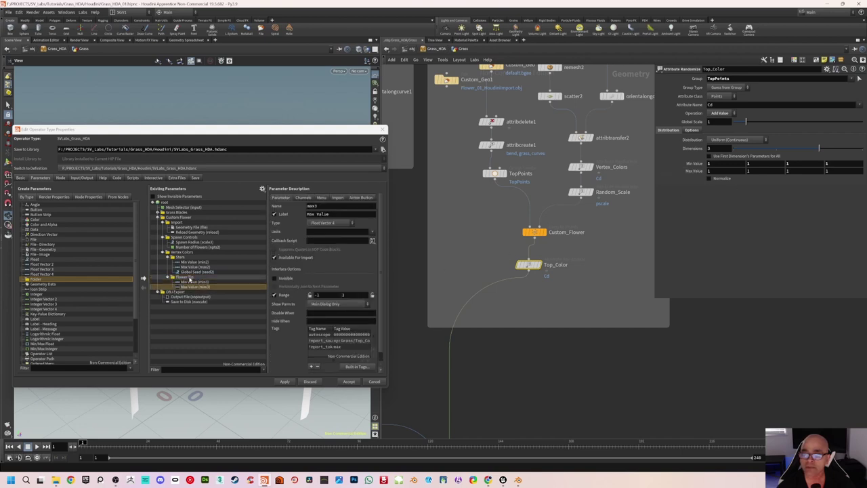
pyautogui.click(692, 130)
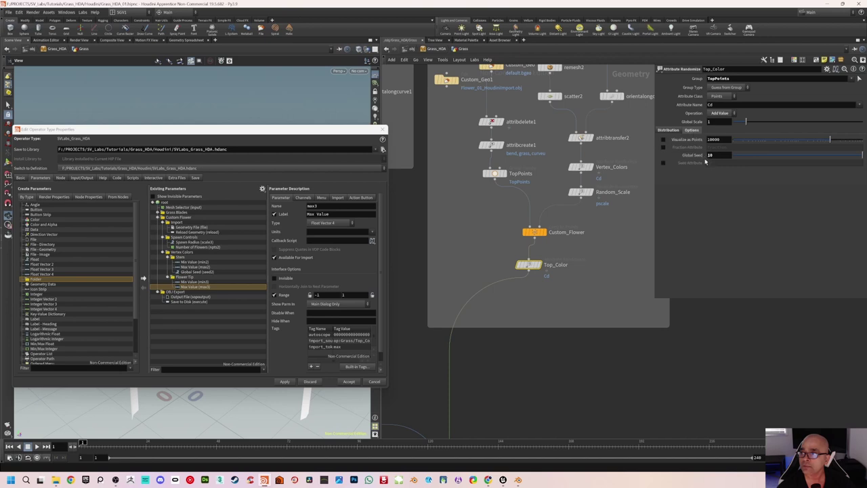
pyautogui.moveTo(691, 158); pyautogui.dragTo(195, 288)
# Set the lower range limit of the Flower Tip's Min Value and Max Value parameters to 0.
pyautogui.click(198, 282)
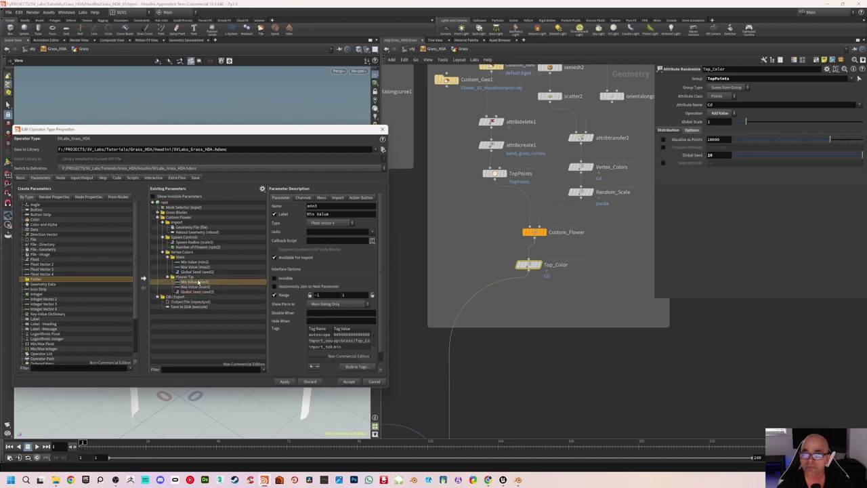
pyautogui.moveTo(326, 295); pyautogui.dragTo(310, 294)
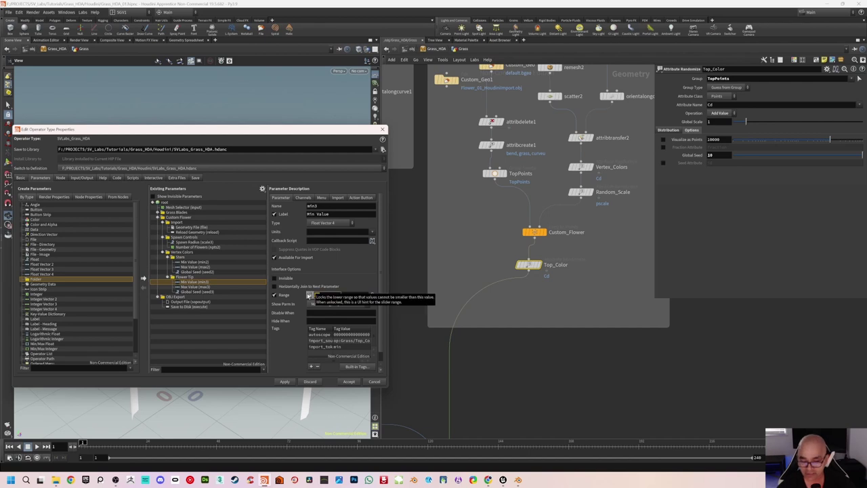
pyautogui.write('0')
pyautogui.click(203, 287)
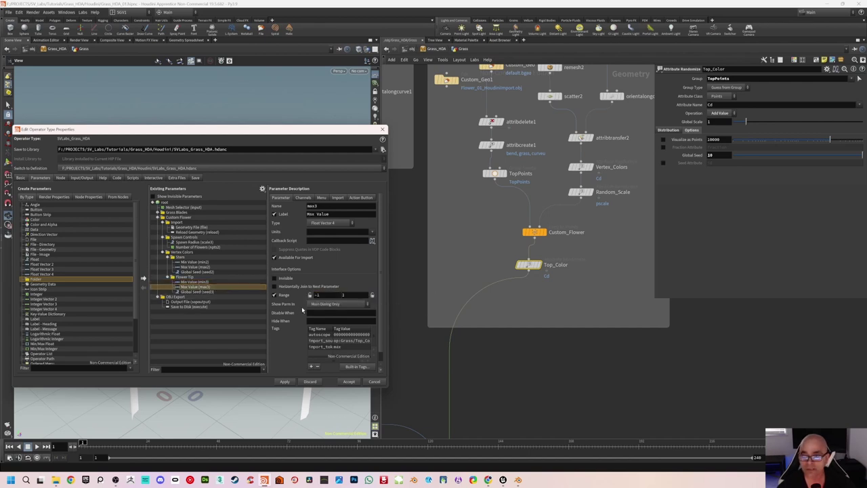
pyautogui.moveTo(323, 296); pyautogui.dragTo(309, 295)
pyautogui.write('0')
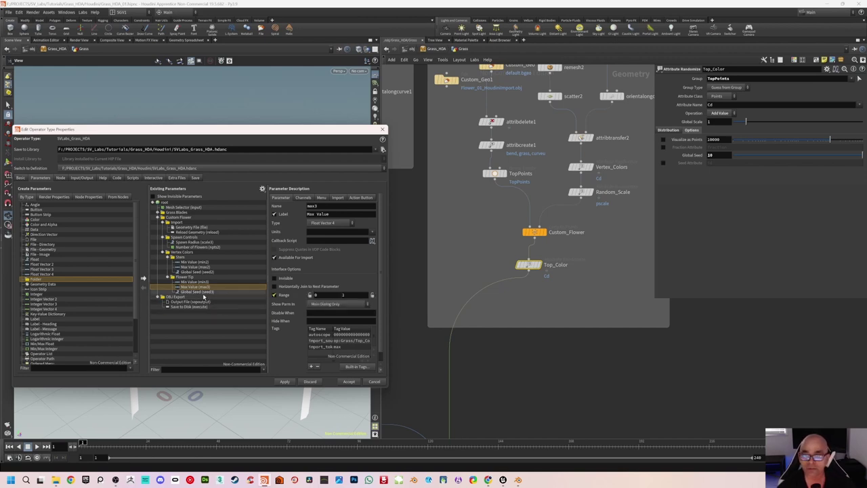
# Compare the Flower Tip Global Seed and Stem parameter settings, and apply and accept the operator type changes.
pyautogui.click(202, 292)
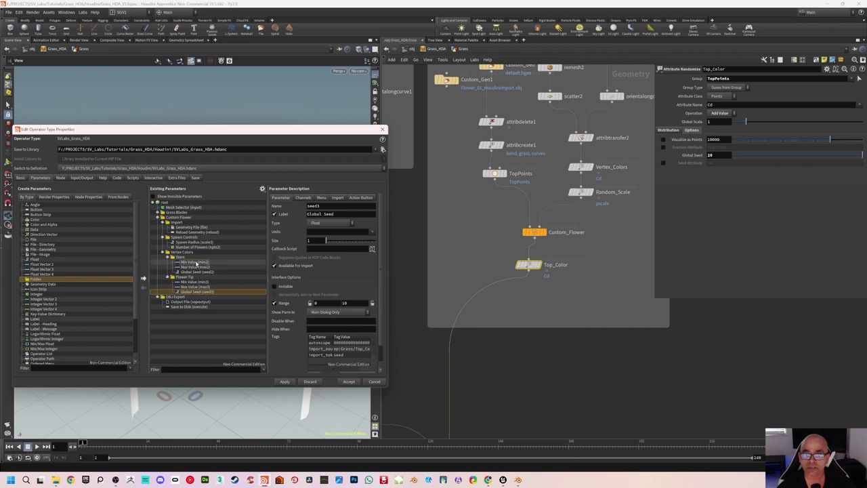
pyautogui.click(191, 262)
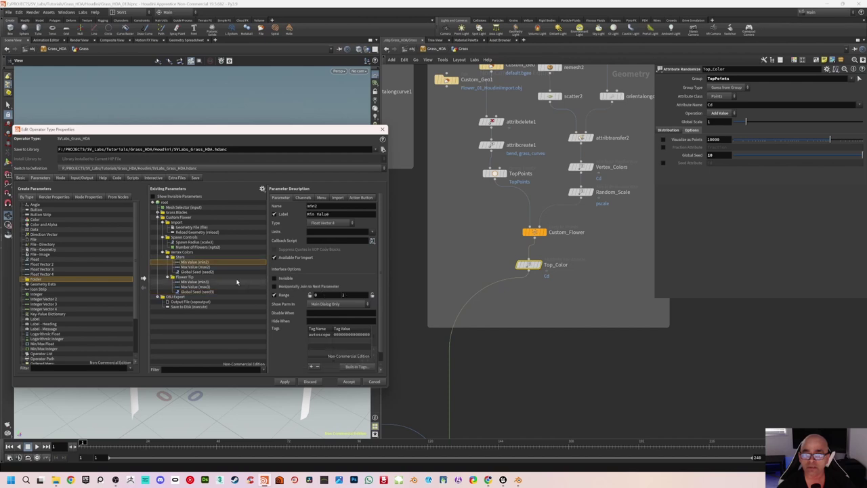
pyautogui.click(203, 267)
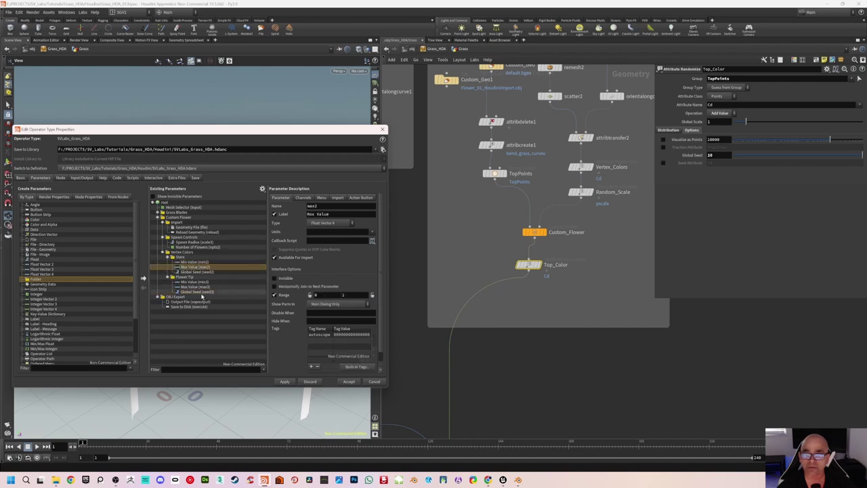
pyautogui.click(192, 277)
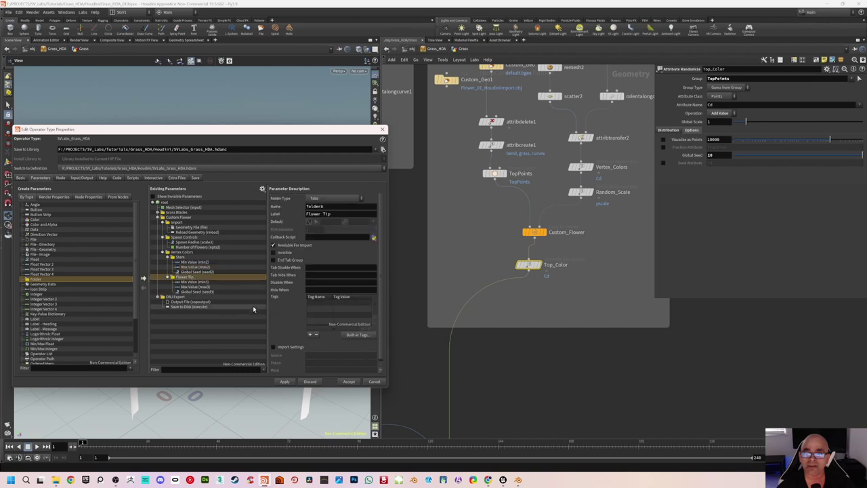
pyautogui.click(285, 382)
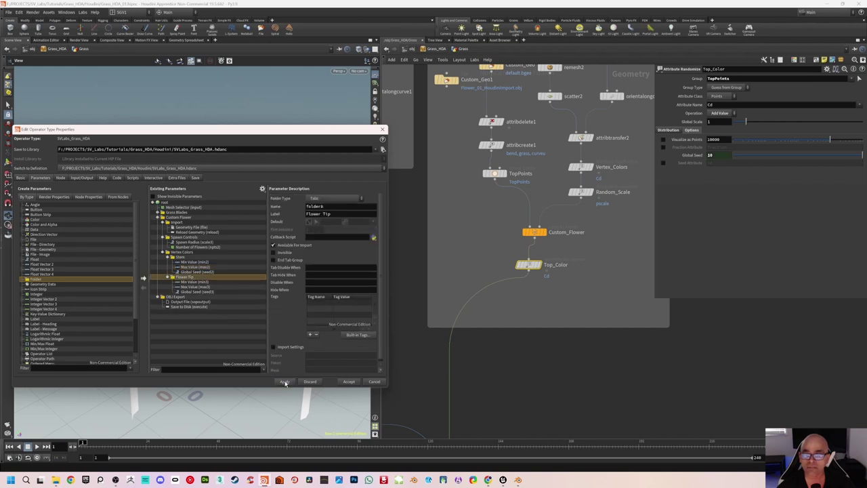
pyautogui.click(348, 381)
# Return to the object level and save the Grass_HDA asset definition.
pyautogui.scroll(-2, 497, 264)
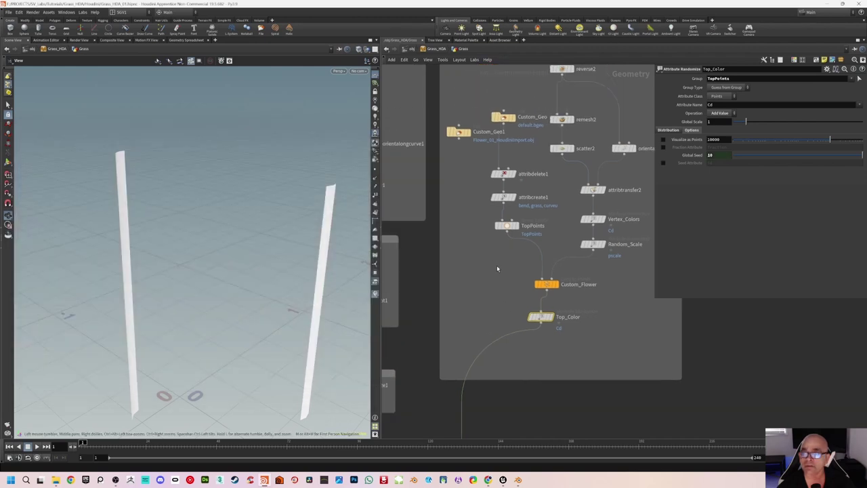
pyautogui.click(416, 51)
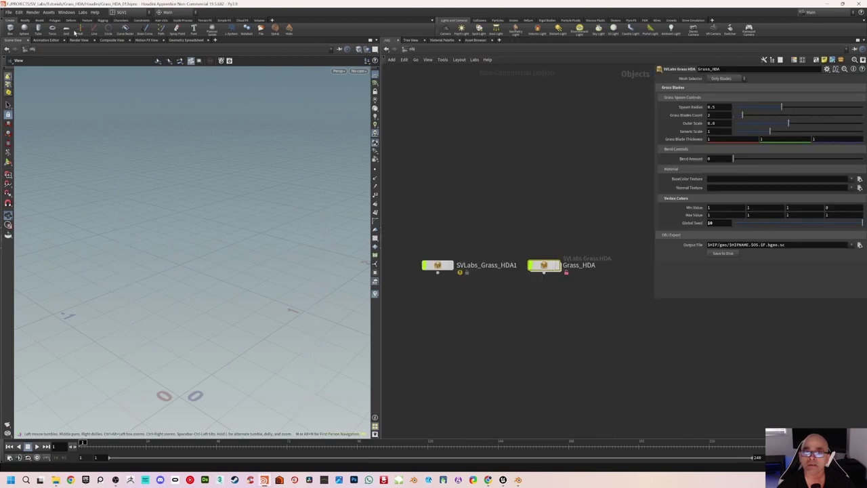
pyautogui.click(48, 12)
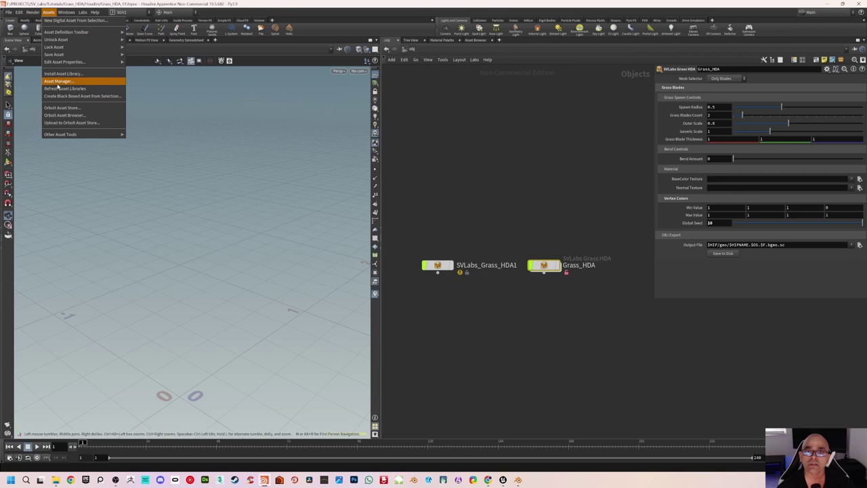
pyautogui.moveTo(59, 55)
pyautogui.click(140, 58)
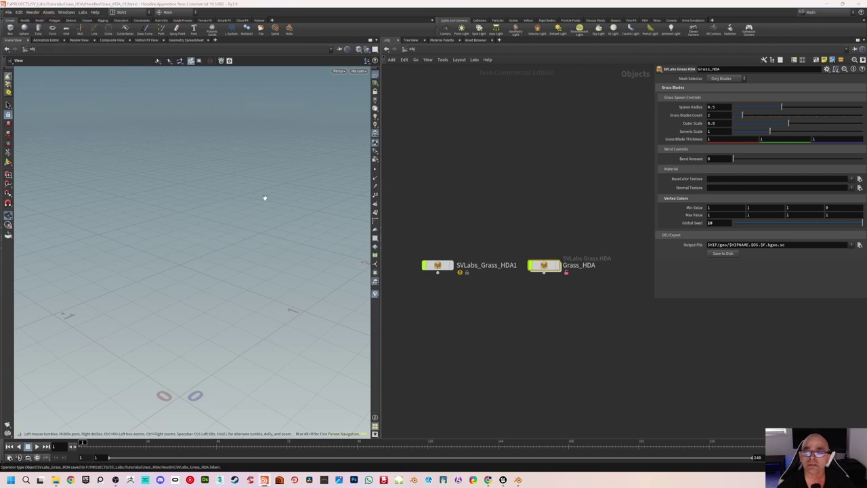
# Select and display SVLabs_Grass_HDA1 and look over its grass and flowers in the viewport.
pyautogui.click(451, 267)
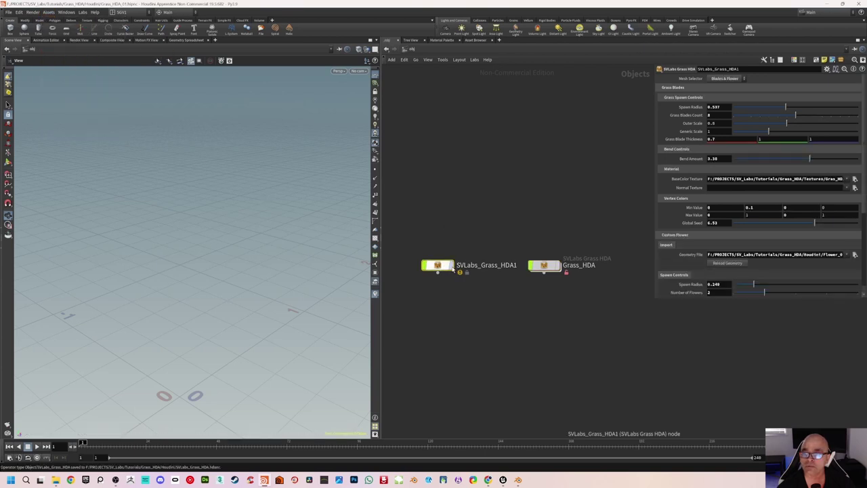
pyautogui.click(452, 265)
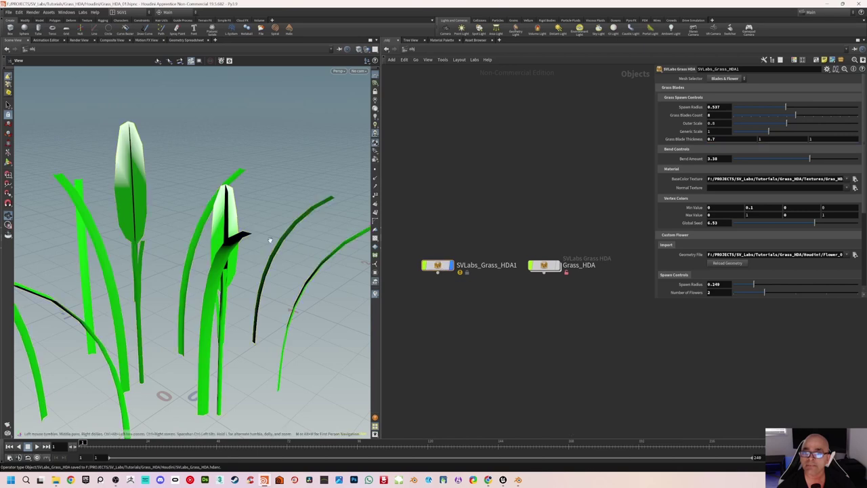
pyautogui.scroll(2, 198, 221)
pyautogui.moveTo(198, 221); pyautogui.dragTo(219, 229)
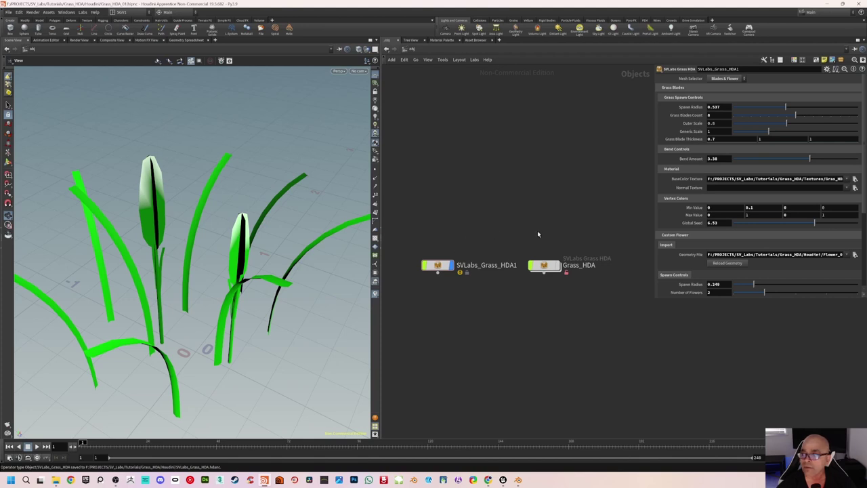
# Enlarge the parameter area, set the Stem's Global Seed to 3.16 and try out the Flower Tip's Global Seed, ending at 10.
pyautogui.moveTo(714, 298); pyautogui.dragTo(715, 424)
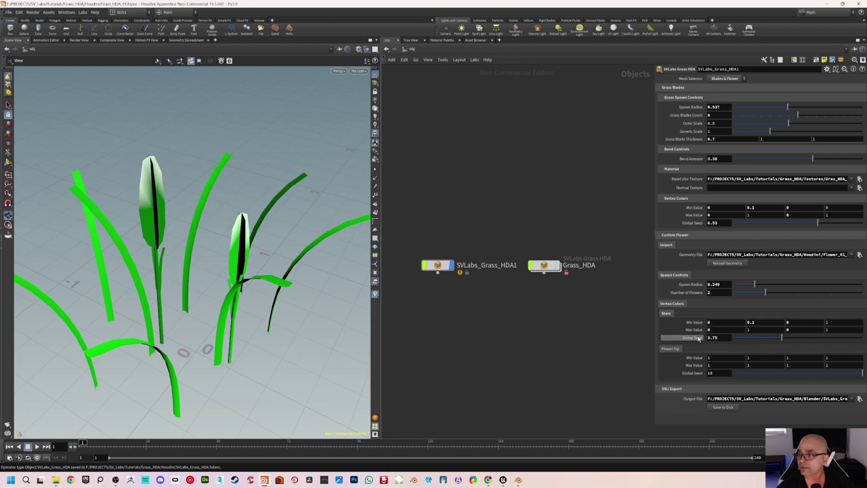
pyautogui.moveTo(764, 341); pyautogui.dragTo(775, 340)
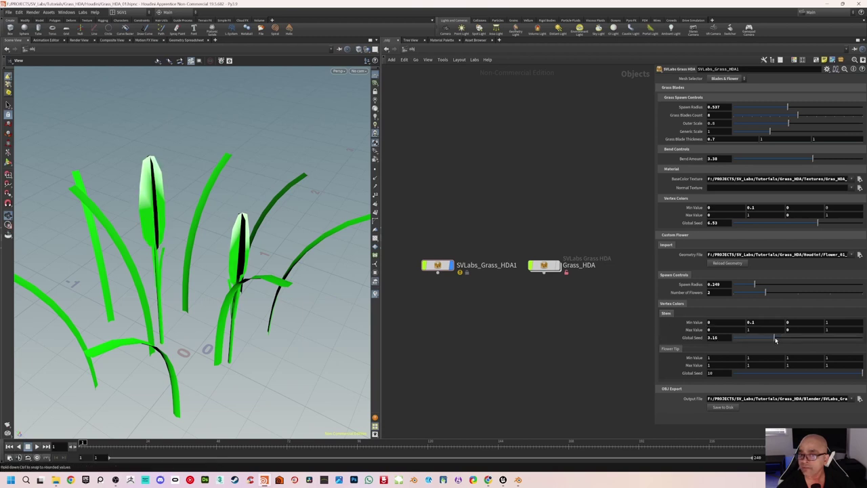
pyautogui.click(853, 374)
pyautogui.moveTo(854, 374); pyautogui.dragTo(864, 374)
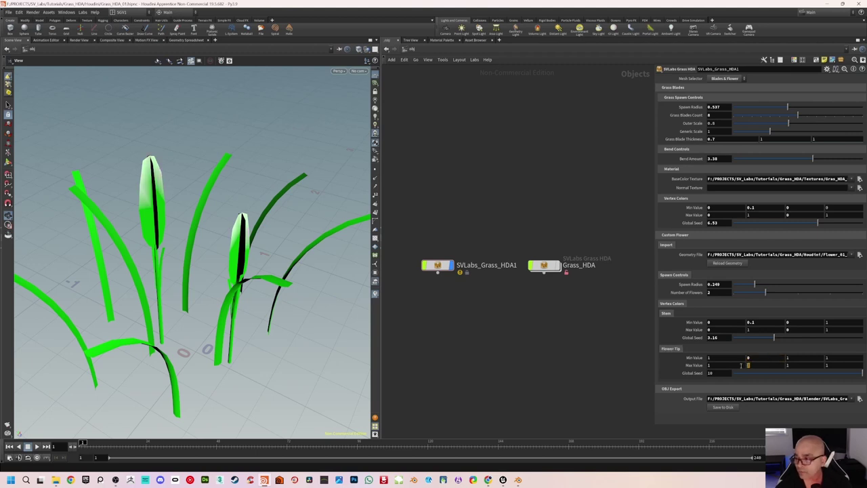
# Make the flower tips red by setting the Flower Tip's Min Value and Max Value to 1, 0, 0, 0.
pyautogui.write('0')
pyautogui.write('0')
pyautogui.moveTo(796, 359); pyautogui.dragTo(812, 371)
pyautogui.write('00')
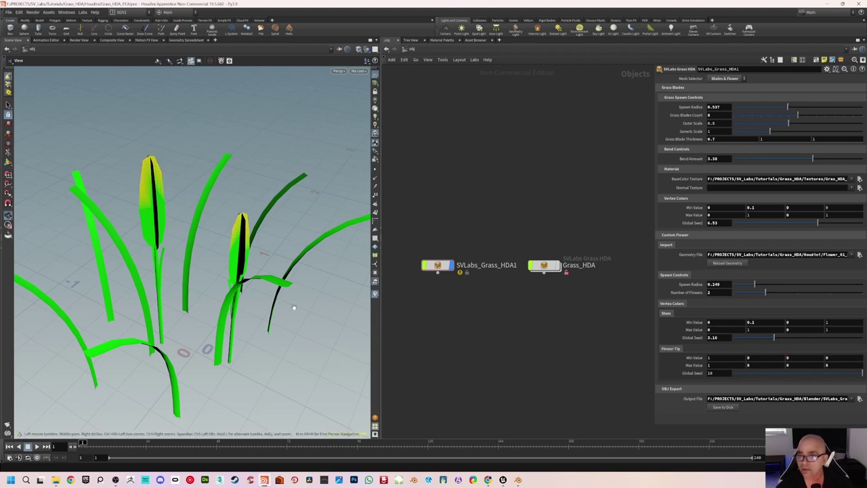
# Test other Flower Tip Global Seed values while inspecting the flowers, return it to 10 and save the scene.
pyautogui.moveTo(273, 302); pyautogui.dragTo(300, 287)
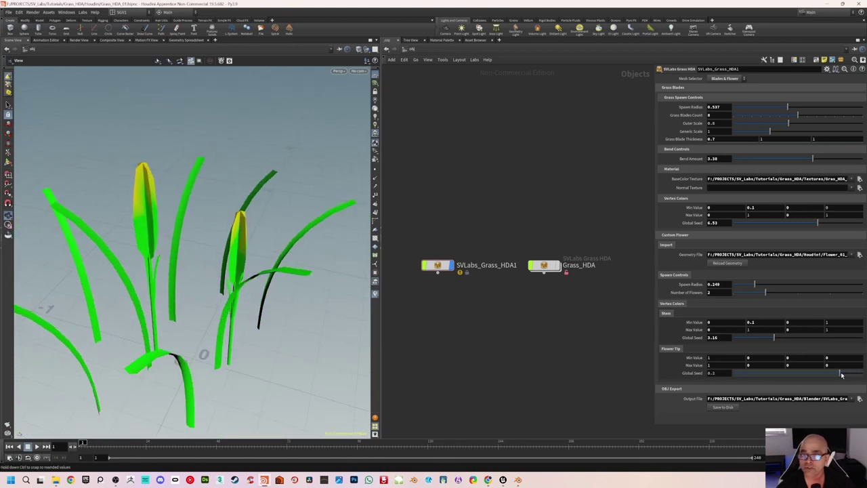
pyautogui.moveTo(254, 249); pyautogui.dragTo(220, 260)
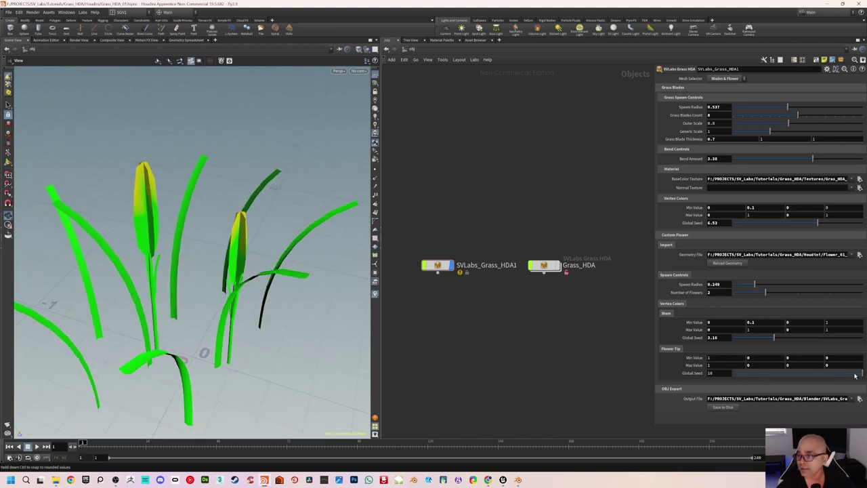
pyautogui.moveTo(855, 375)
pyautogui.mouseDown()
pyautogui.moveTo(847, 377)
pyautogui.moveTo(864, 375)
pyautogui.mouseUp()
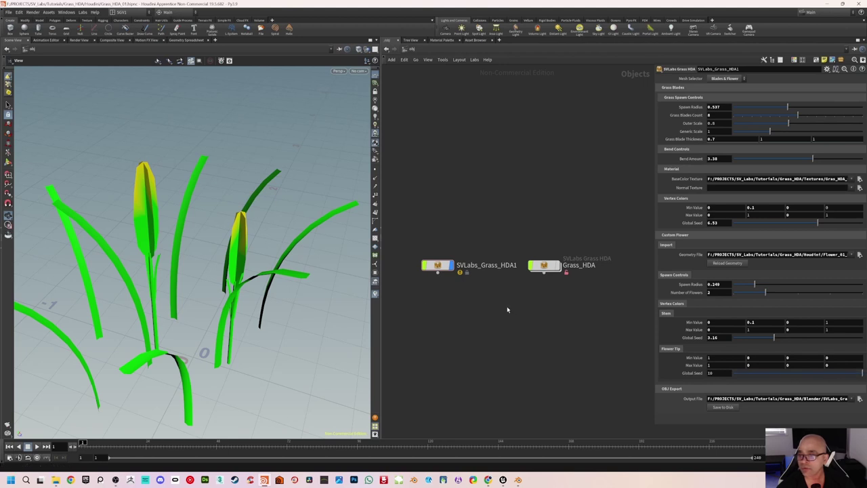
pyautogui.moveTo(255, 288); pyautogui.dragTo(238, 290)
pyautogui.hotkey('ctrl', 's')
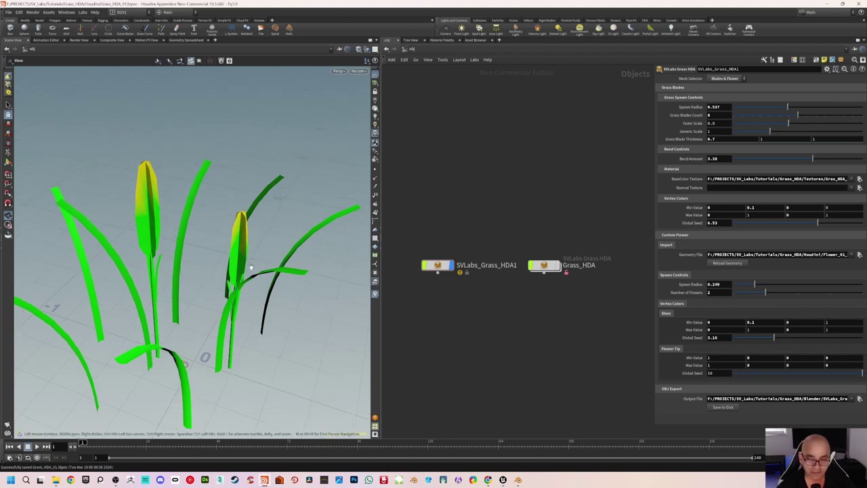
# Open the Grass geometry network inside Grass_HDA at the Custom_Flower and Top_Color nodes.
pyautogui.click(543, 266)
pyautogui.doubleClick(544, 266)
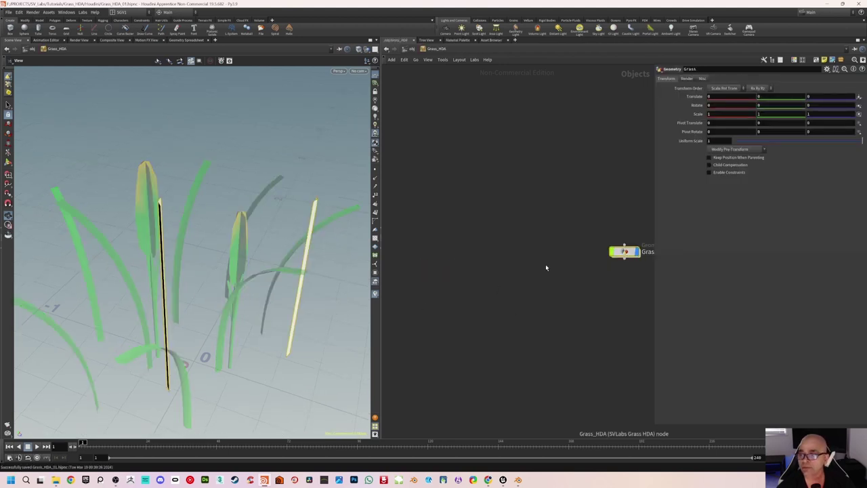
pyautogui.doubleClick(442, 253)
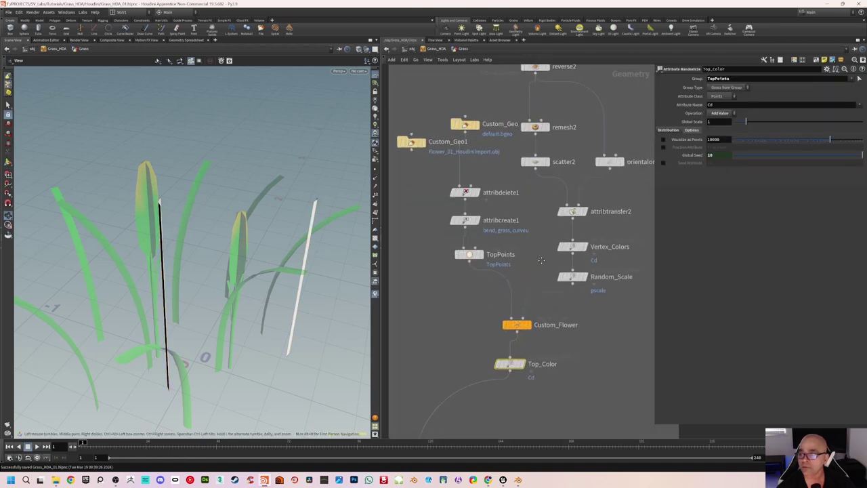
# Return to the object level and save the Grass_HDA node's changes to its asset definition.
pyautogui.click(567, 238)
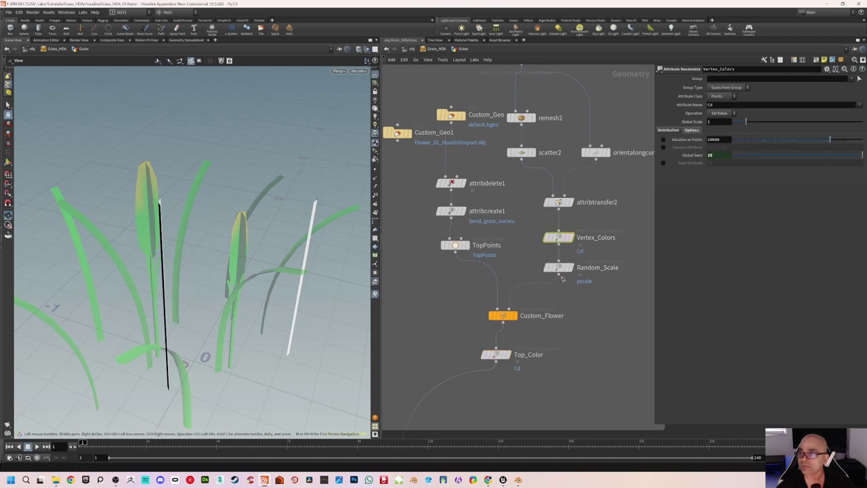
pyautogui.click(412, 51)
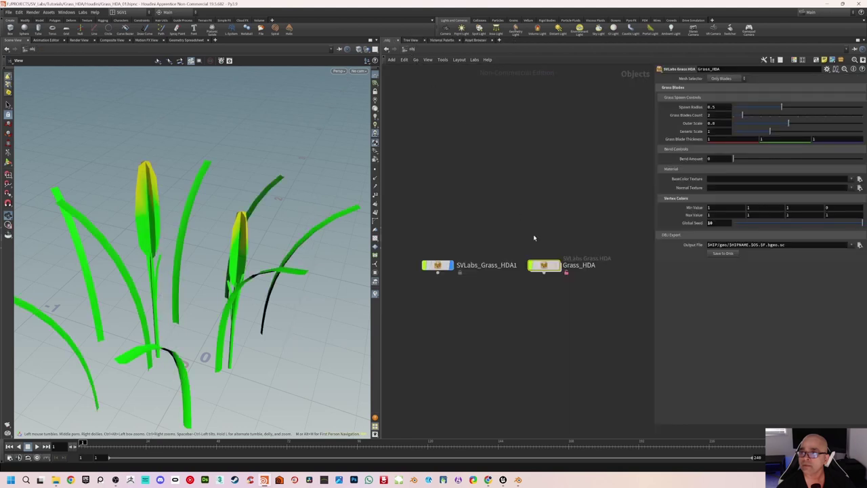
pyautogui.click(50, 12)
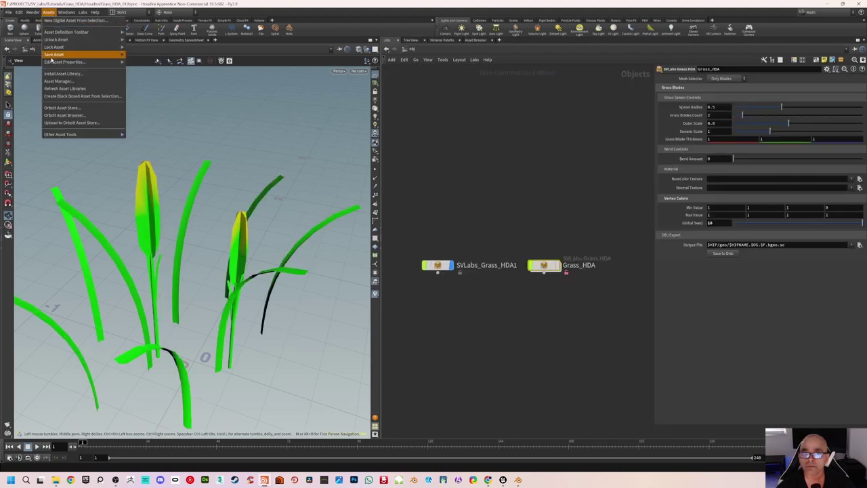
pyautogui.moveTo(52, 57)
pyautogui.click(148, 55)
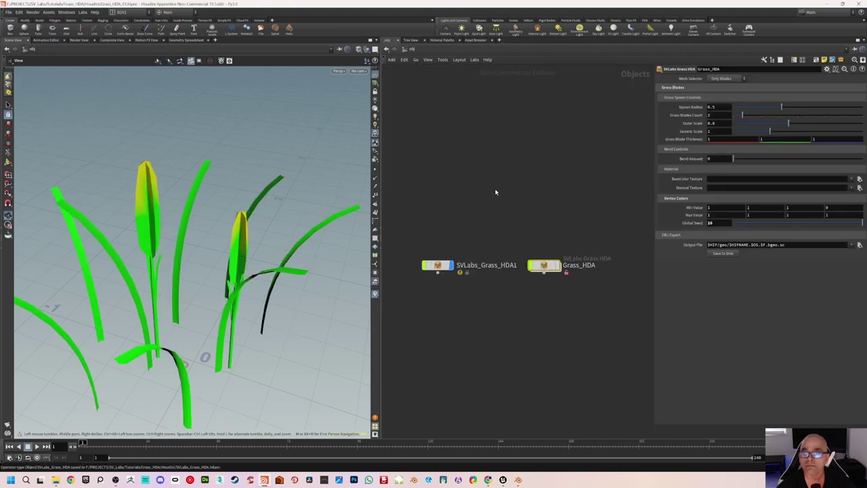
# On the SVLabs_Grass_HDA1 instance, try out the Flower Tip's Global Seed and set the Stem's Global Seed to 3.78.
pyautogui.click(437, 265)
pyautogui.moveTo(768, 372); pyautogui.dragTo(862, 375)
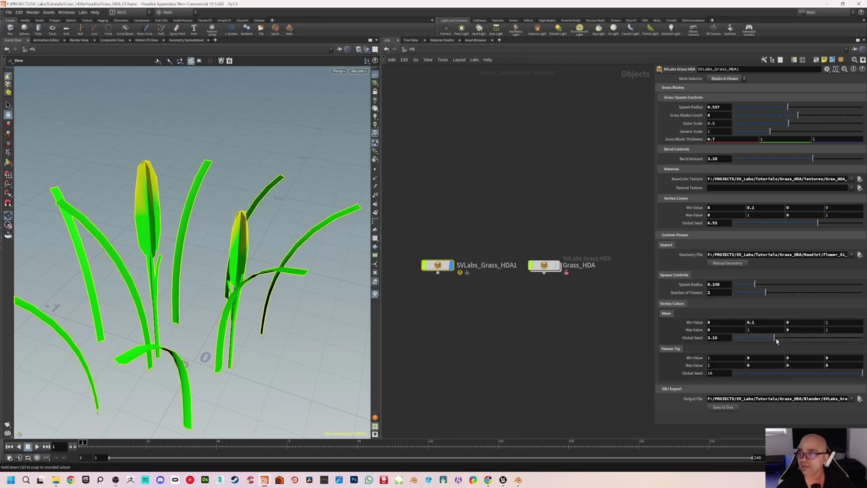
pyautogui.moveTo(775, 338); pyautogui.dragTo(783, 338)
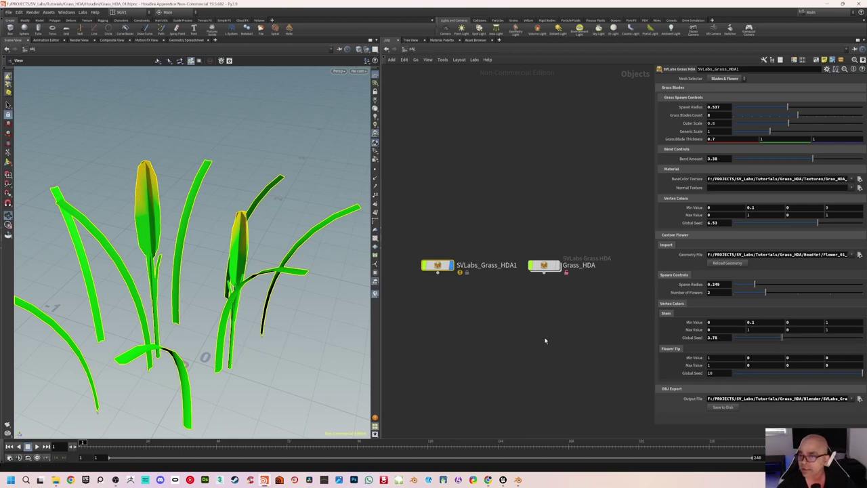
# With the Flower Tip's Min Value at 0.5, test its Global Seed at 5.82 on the flowers and return it to 10.
pyautogui.moveTo(851, 374); pyautogui.dragTo(862, 373)
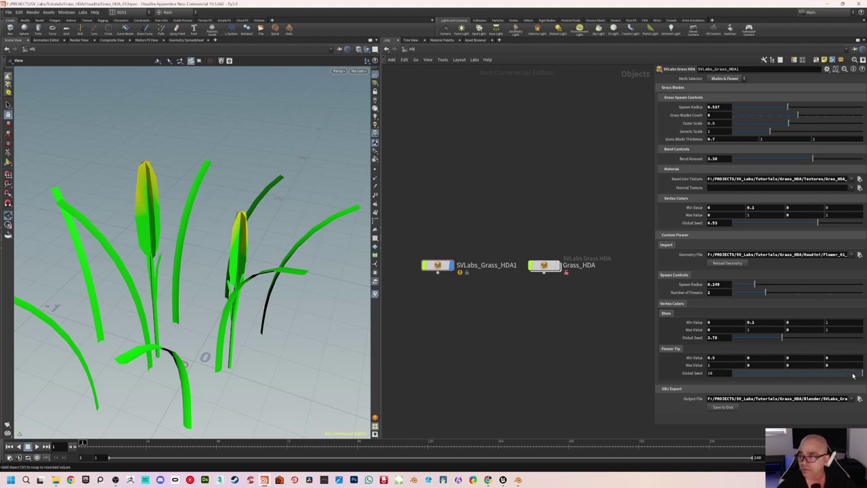
pyautogui.moveTo(854, 373); pyautogui.dragTo(808, 383)
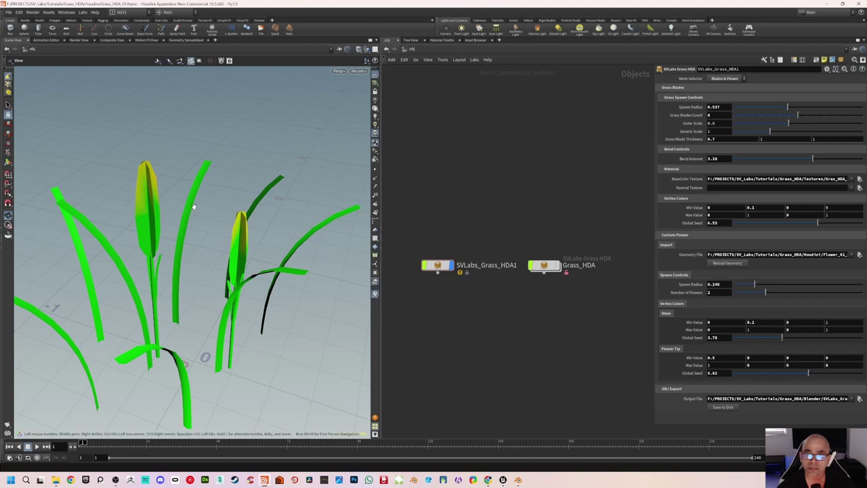
pyautogui.moveTo(138, 184); pyautogui.dragTo(150, 213, button='middle')
pyautogui.scroll(1, 150, 213)
pyautogui.scroll(3, 150, 214)
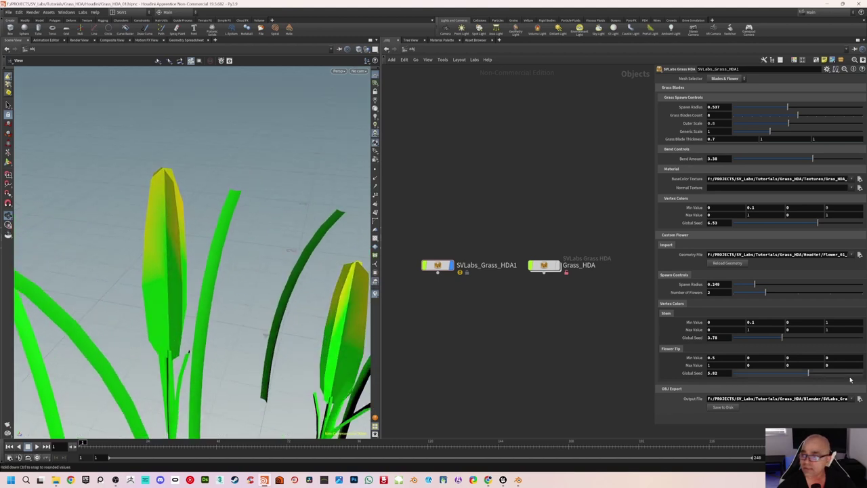
pyautogui.moveTo(808, 373); pyautogui.dragTo(862, 373)
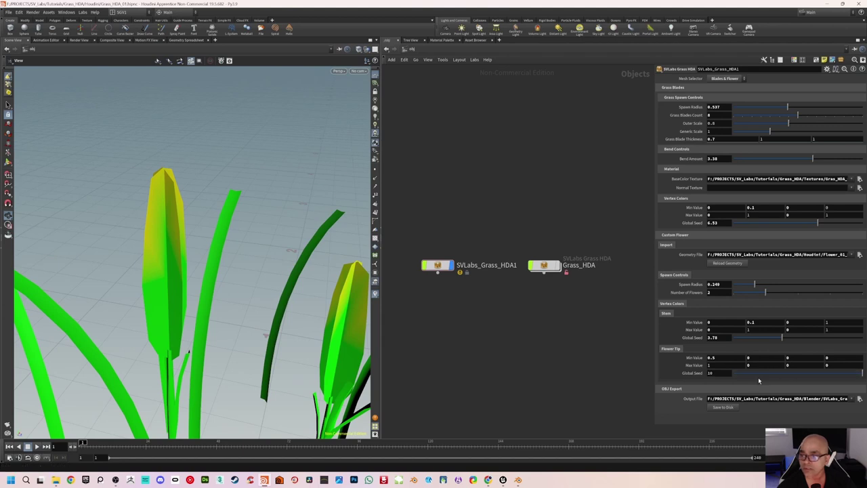
pyautogui.moveTo(253, 325); pyautogui.dragTo(227, 294)
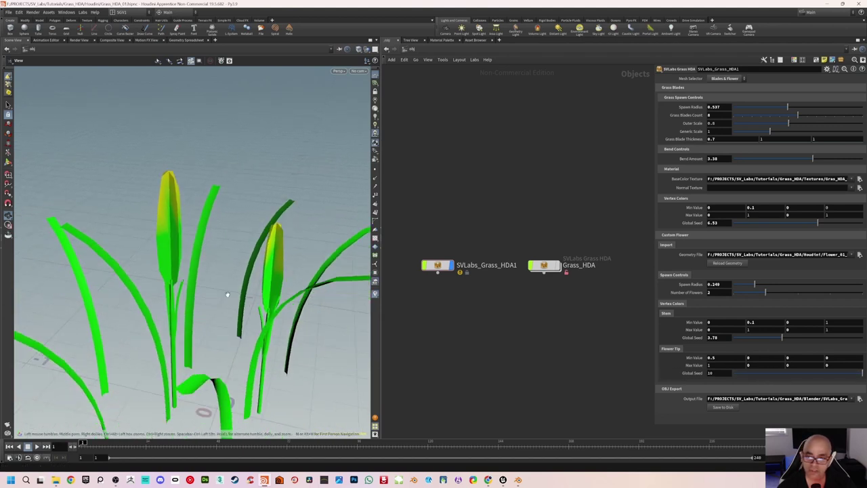
# Compare the Flower Tip's first Min Value at 1 and 0.5, keep 0.5 and set its Global Seed to 8.01.
pyautogui.click(716, 359)
pyautogui.write('1')
pyautogui.press('Return')
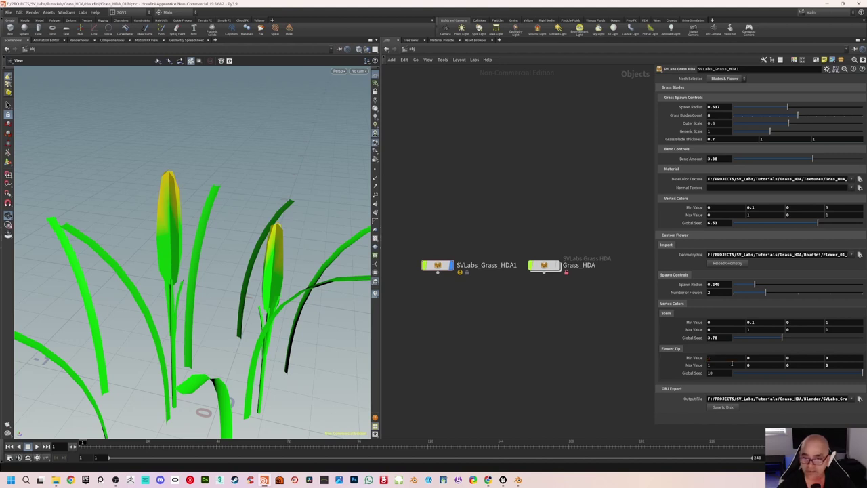
pyautogui.moveTo(187, 270); pyautogui.dragTo(197, 227)
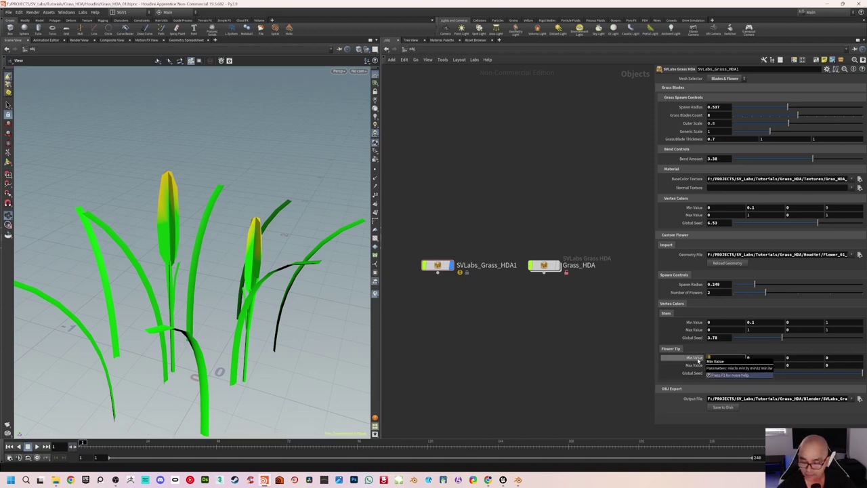
pyautogui.write('.5')
pyautogui.press('Return')
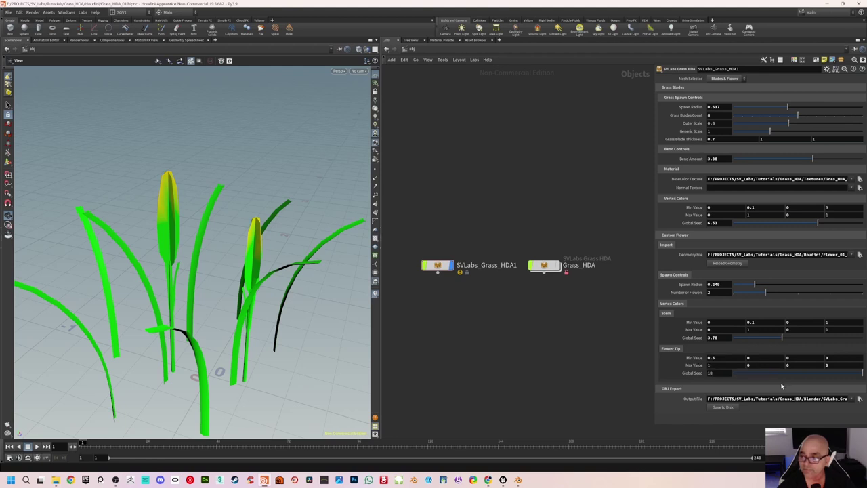
pyautogui.moveTo(860, 373); pyautogui.dragTo(836, 373)
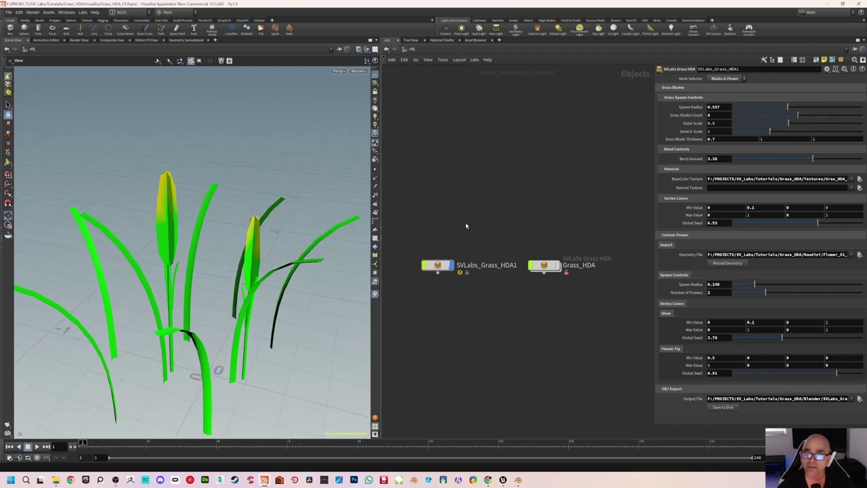
# Save the scene and export the SVLabs_Grass_HDA1 instance to disk as an OBJ.
pyautogui.hotkey('ctrl', 's')
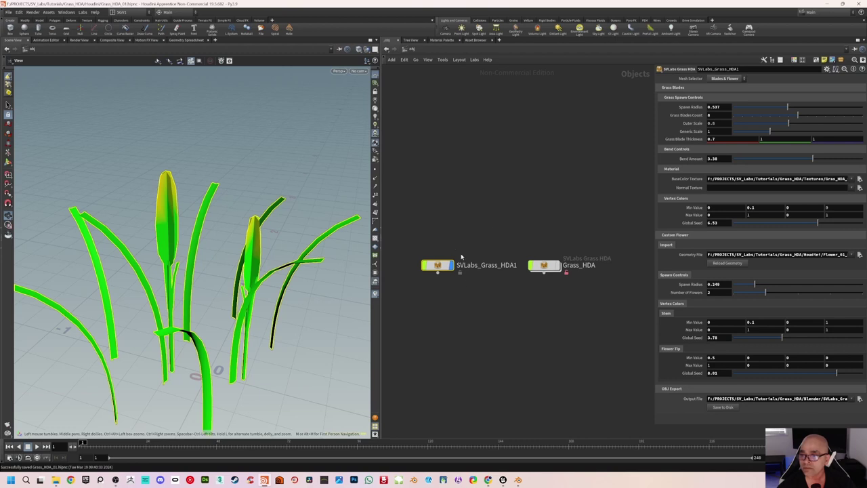
pyautogui.click(722, 408)
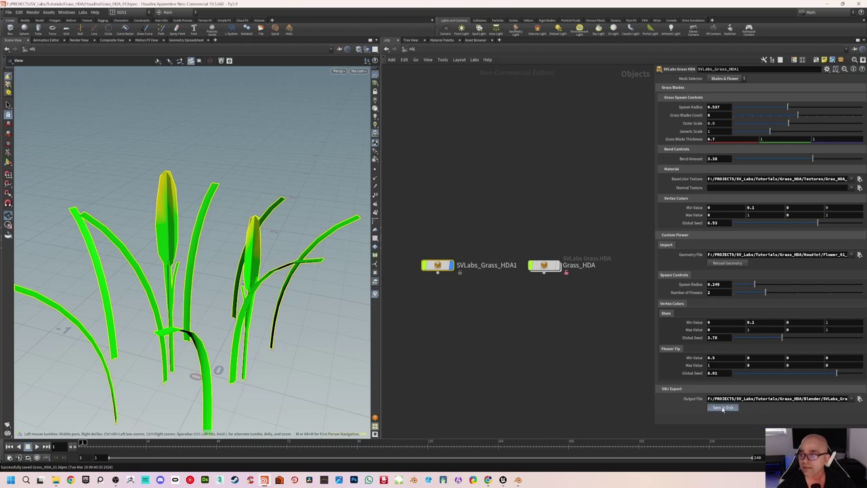
pyautogui.click(544, 359)
pyautogui.moveTo(230, 314)
pyautogui.mouseDown()
pyautogui.moveTo(217, 311)
pyautogui.moveTo(224, 314)
pyautogui.mouseUp()
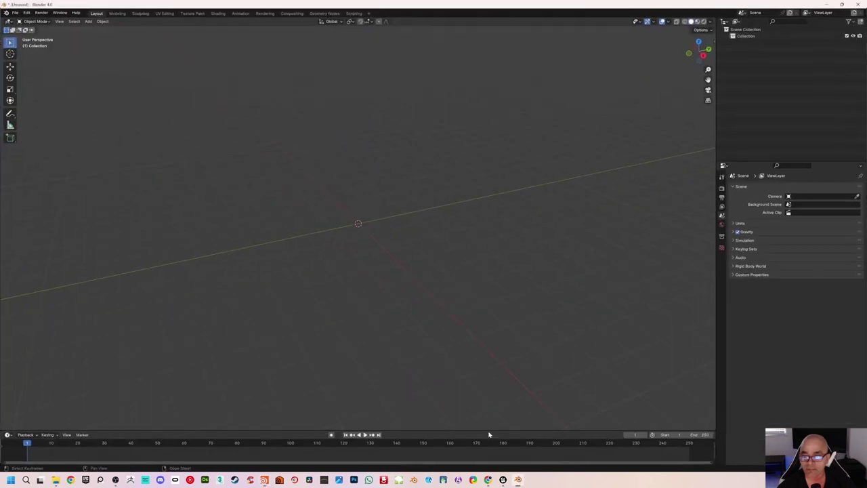
# Switch to Blender and import SVLabs_Grass_HDA_Blender_Import.OBJ from the Grass_HDA project's Blender folder.
pyautogui.click(14, 12)
pyautogui.moveTo(39, 107)
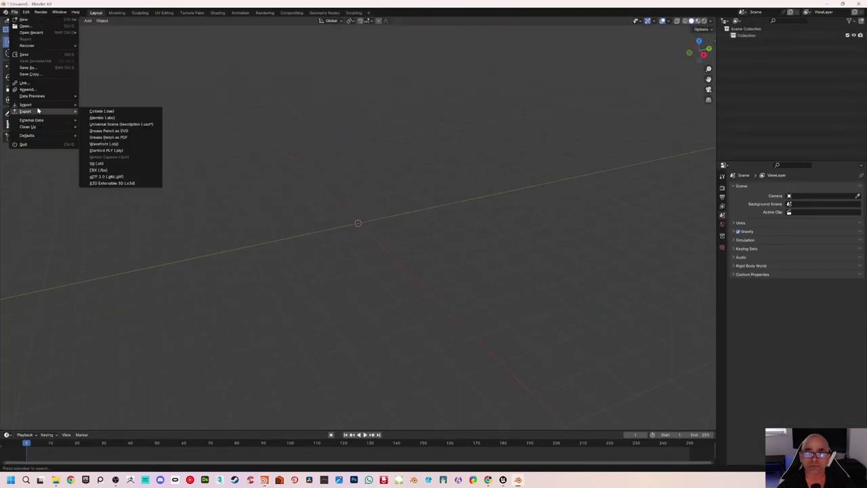
pyautogui.click(105, 133)
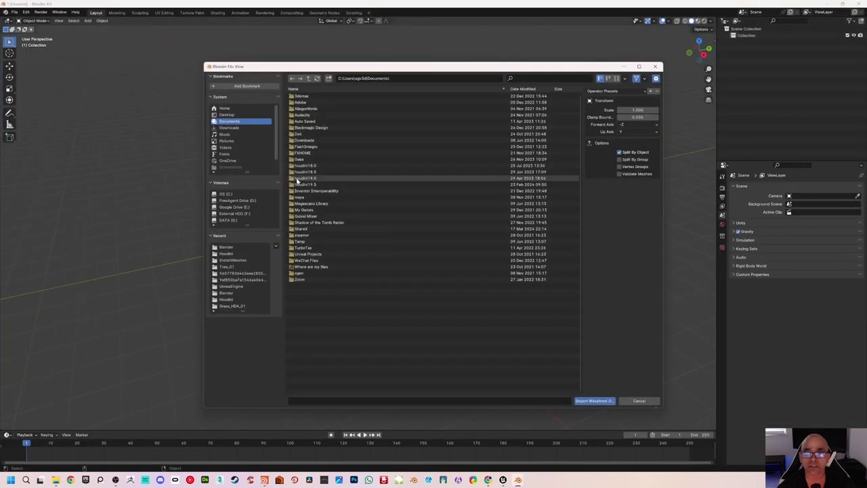
pyautogui.click(234, 247)
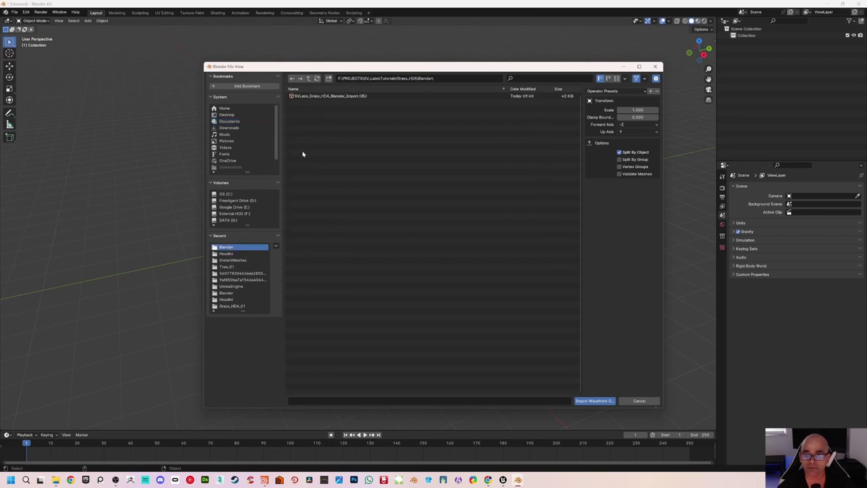
pyautogui.click(314, 97)
pyautogui.click(589, 400)
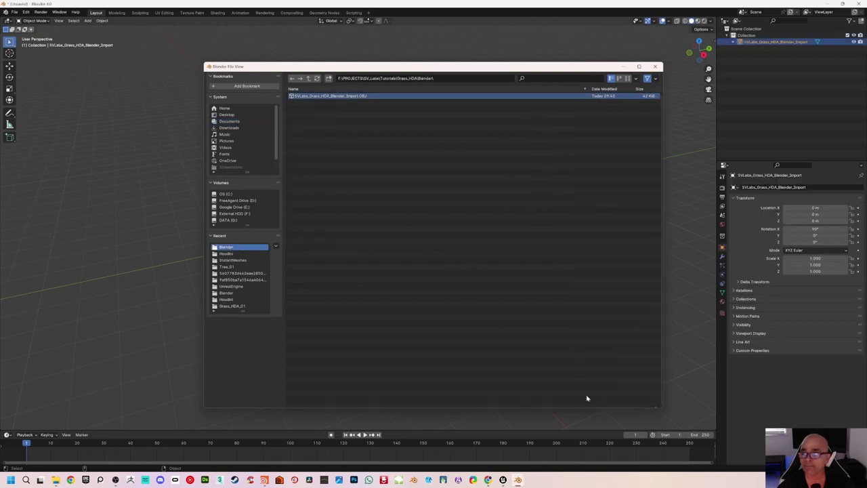
# Inspect the imported grass mesh from closer up and check its data for color attributes.
pyautogui.scroll(10, 389, 184)
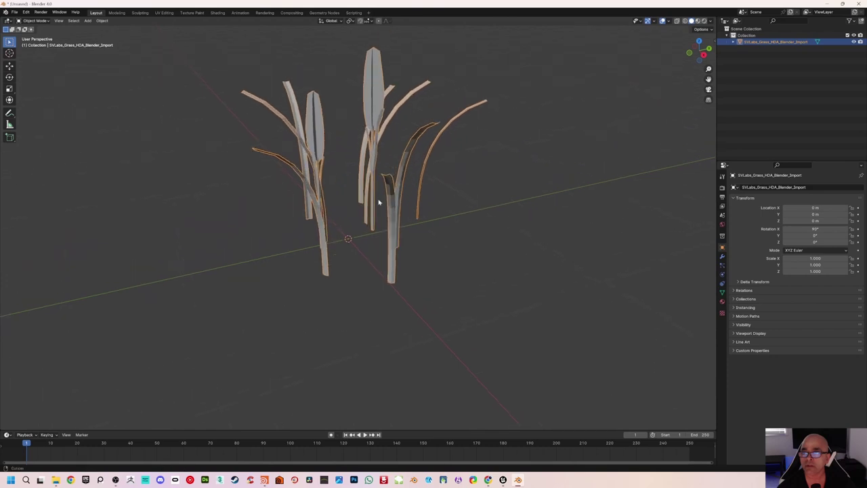
pyautogui.keyDown('shift'); pyautogui.moveTo(378, 200); pyautogui.dragTo(345, 250, button='middle'); pyautogui.keyUp('shift')
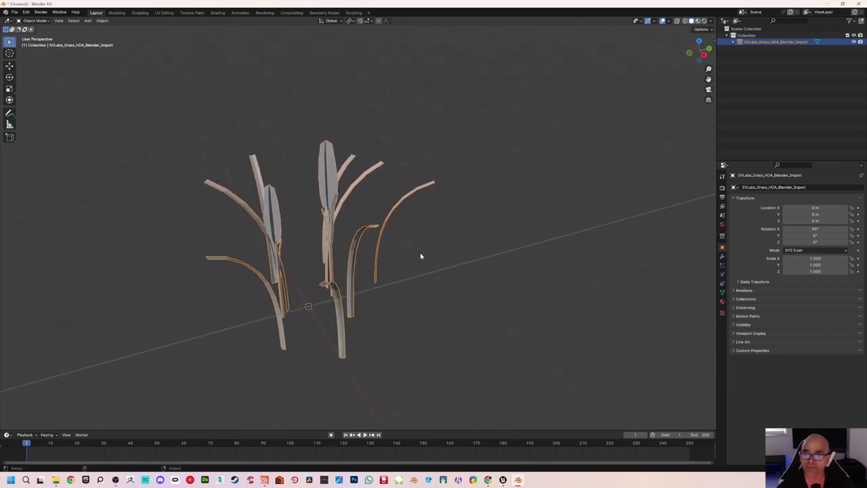
pyautogui.moveTo(416, 246); pyautogui.dragTo(461, 271, button='middle')
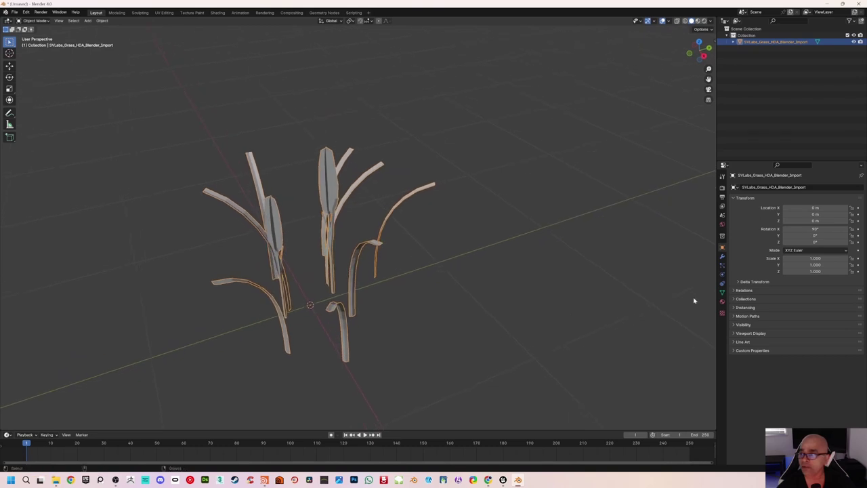
pyautogui.click(723, 294)
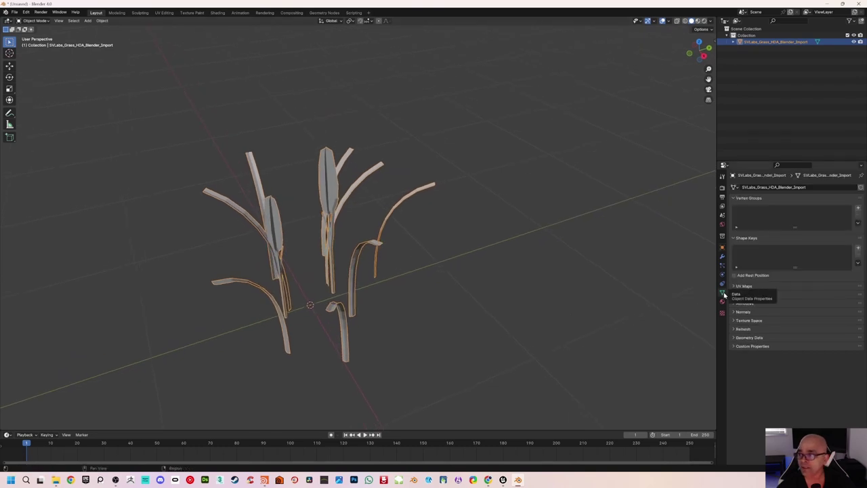
pyautogui.click(735, 296)
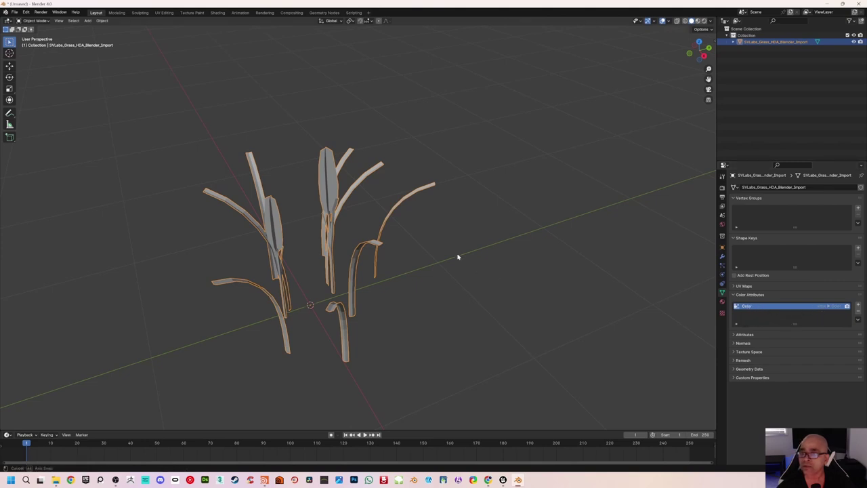
# Examine the vertex colours of the grass and flower tips in Vertex Paint mode, and return to Object Mode.
pyautogui.moveTo(459, 256); pyautogui.dragTo(286, 237, button='middle')
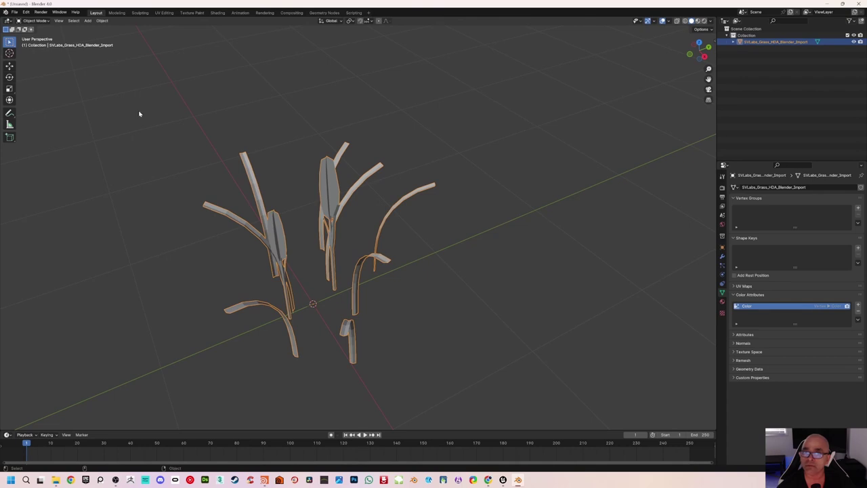
pyautogui.click(41, 21)
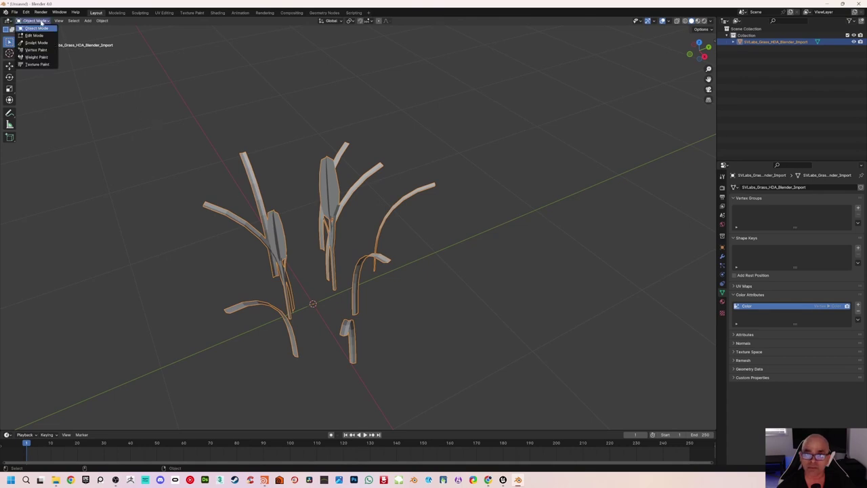
pyautogui.click(40, 51)
pyautogui.scroll(2, 314, 194)
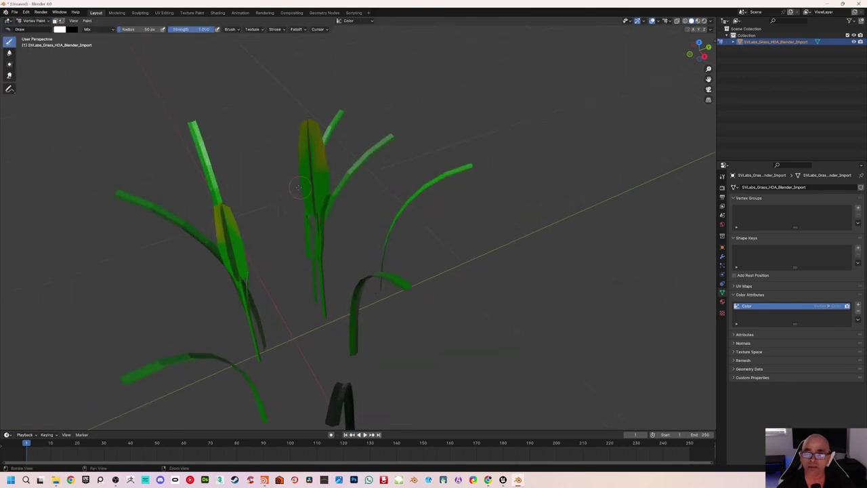
pyautogui.moveTo(293, 185)
pyautogui.mouseDown(button='middle')
pyautogui.moveTo(298, 168)
pyautogui.moveTo(355, 165)
pyautogui.moveTo(308, 177)
pyautogui.mouseUp(button='middle')
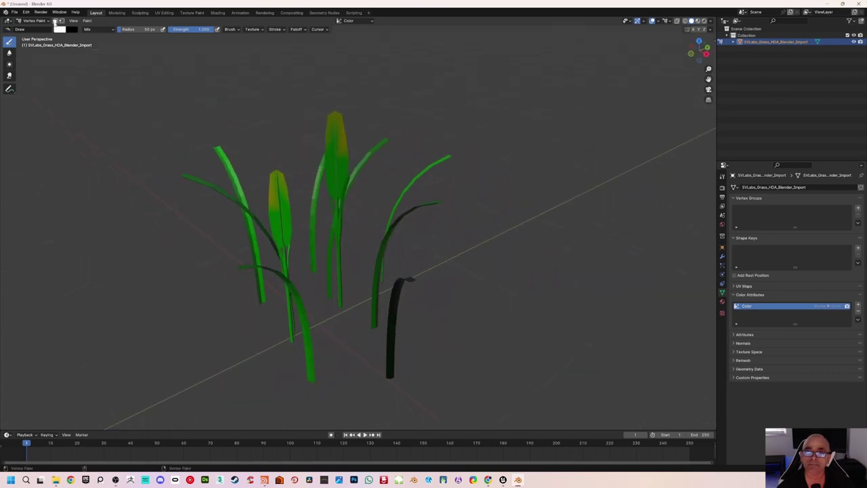
pyautogui.click(32, 21)
pyautogui.click(38, 31)
pyautogui.moveTo(286, 166); pyautogui.dragTo(300, 151, button='middle')
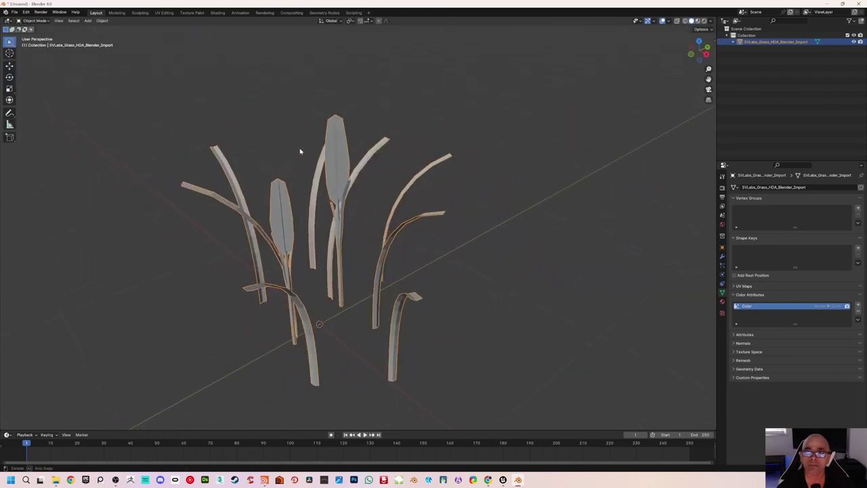
# Export the grass mesh as FBX to the Grass_HDA project's Blender folder, overwriting Grass_HDA_Blender_Export.fbx.
pyautogui.click(14, 12)
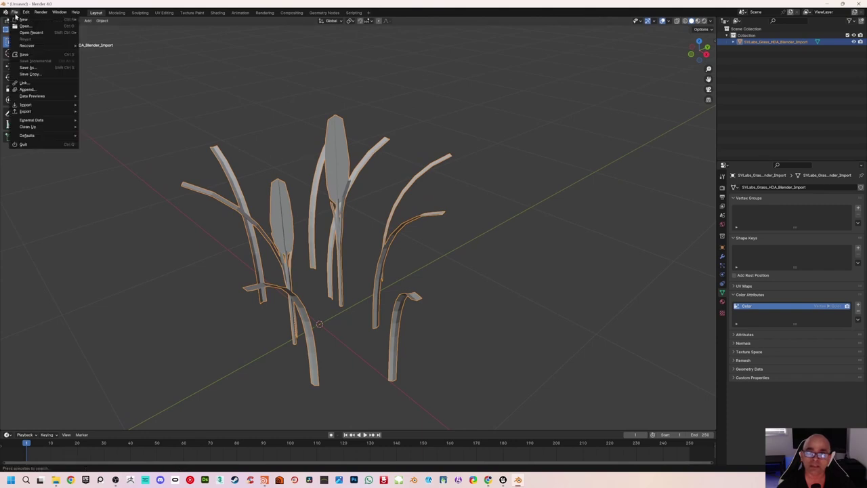
pyautogui.moveTo(31, 112)
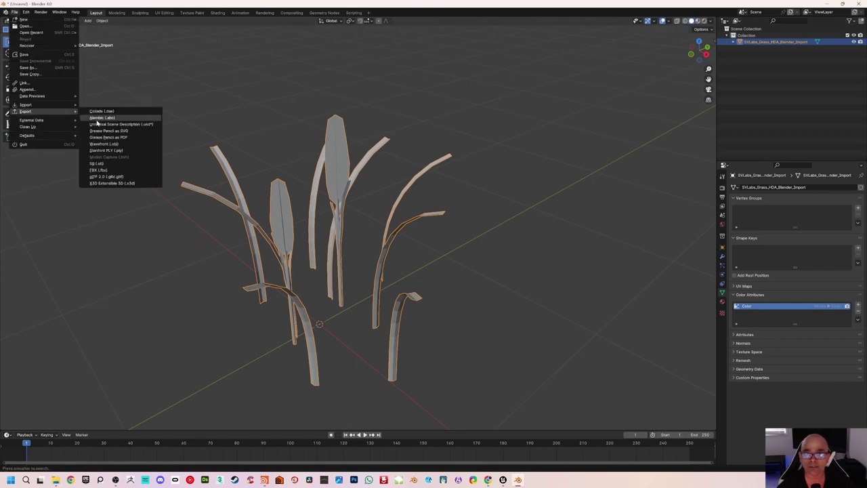
pyautogui.click(102, 167)
pyautogui.click(242, 248)
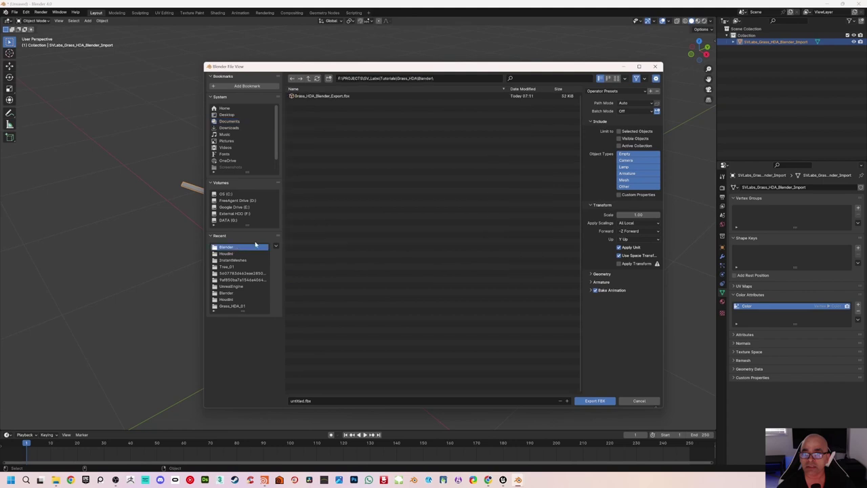
pyautogui.click(327, 95)
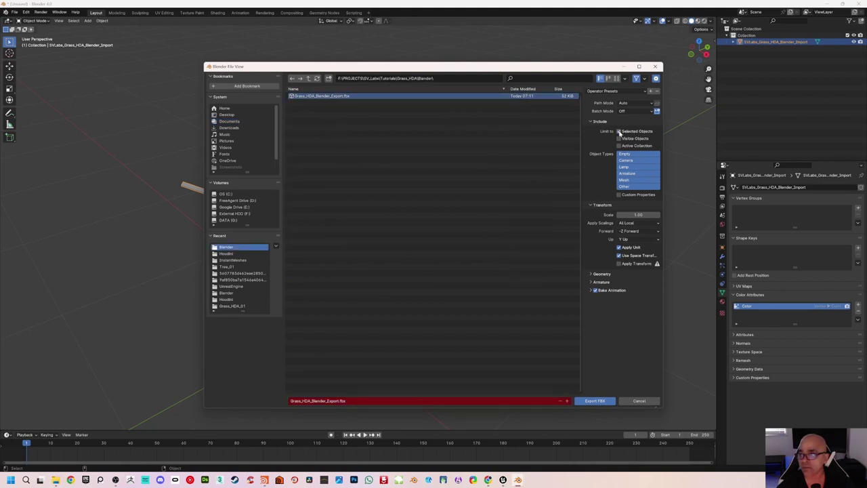
pyautogui.click(596, 400)
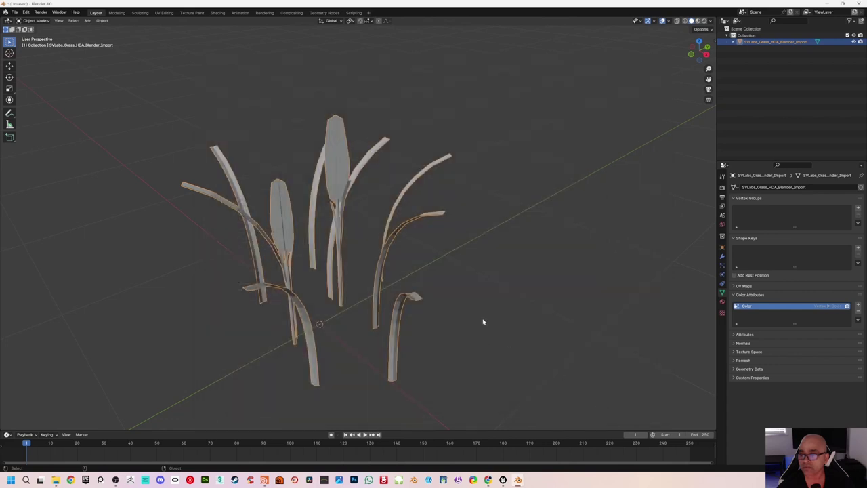
pyautogui.click(504, 346)
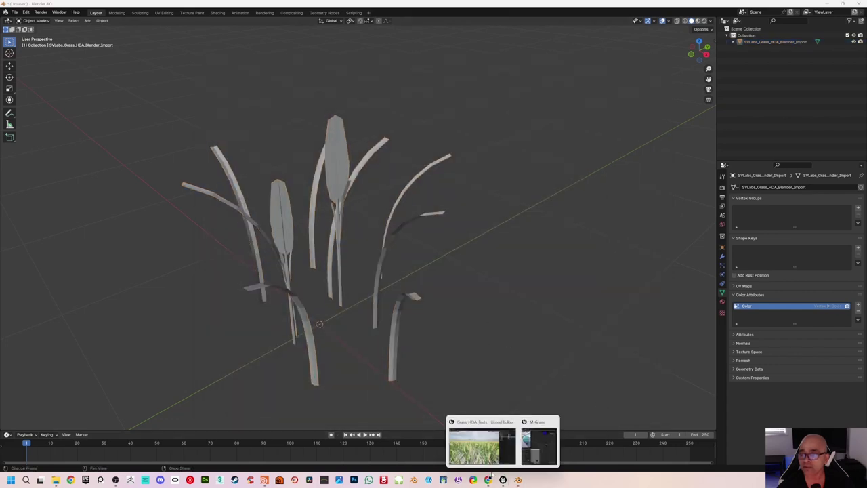
# Switch to the Grass_HDA_Tests project in Unreal Editor, close the M_Grass material, and make the MI_Grass window narrower, clear of the Content Browser.
pyautogui.click(483, 447)
pyautogui.moveTo(328, 214); pyautogui.dragTo(419, 144, button='right')
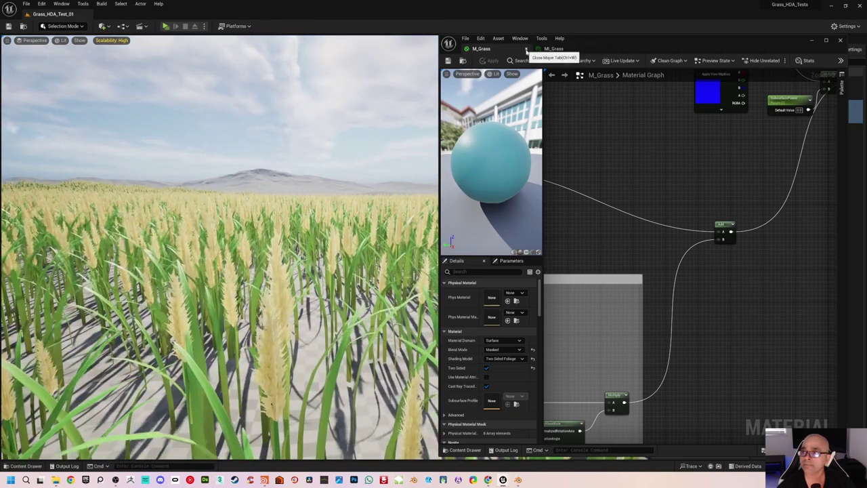
pyautogui.click(525, 49)
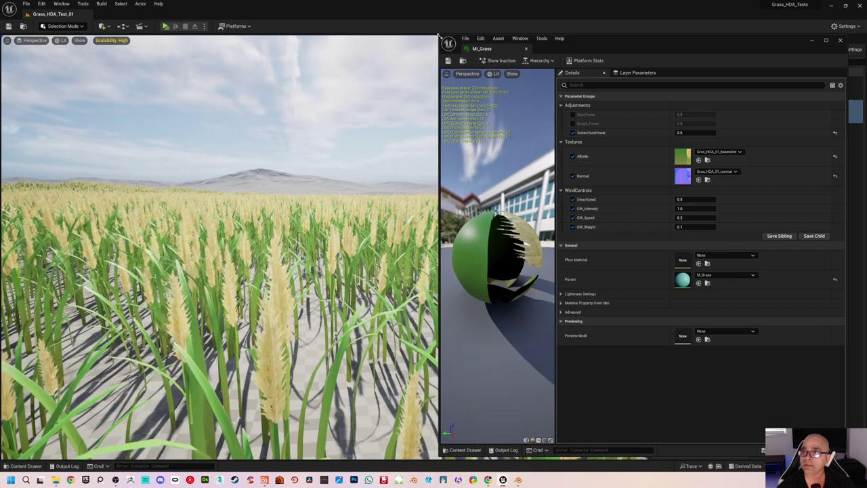
pyautogui.moveTo(440, 34); pyautogui.dragTo(589, 44)
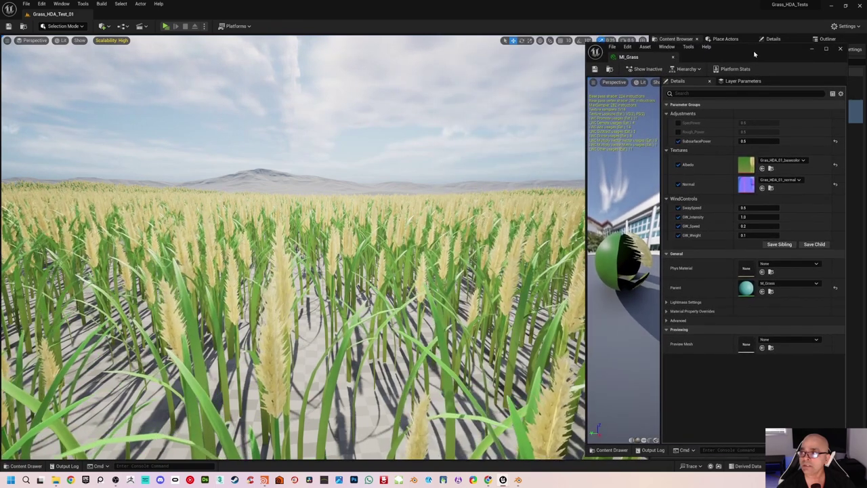
pyautogui.moveTo(756, 53); pyautogui.dragTo(555, 51)
# Reimport the Grass_HDA_Blender_Export static mesh from the Grass_HDA_Tutorial Meshes folder and resolve the material conflict prompt.
pyautogui.click(704, 119)
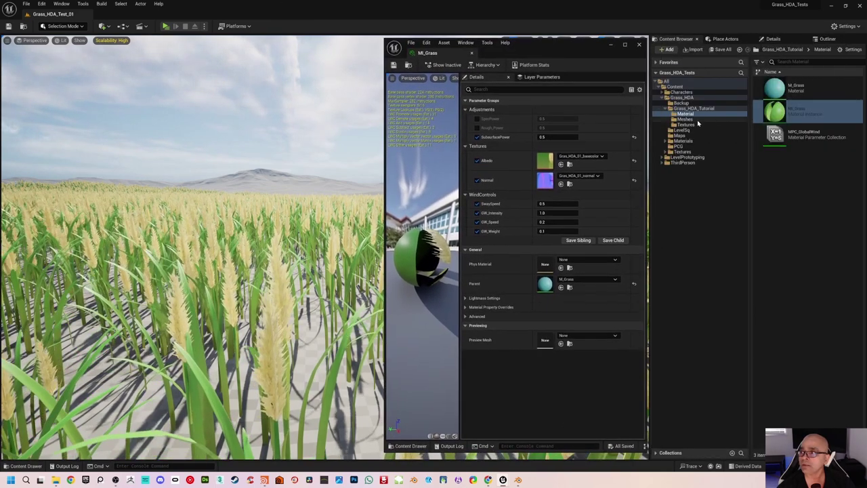
pyautogui.click(775, 92)
pyautogui.rightClick(773, 94)
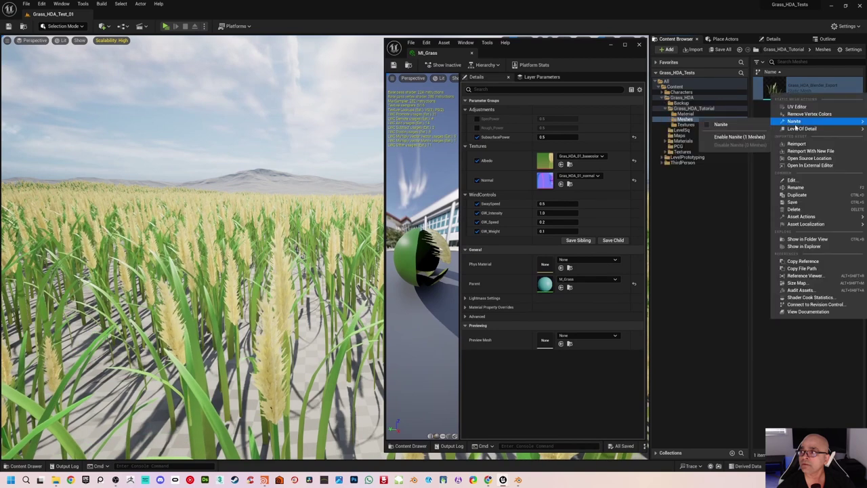
pyautogui.click(779, 145)
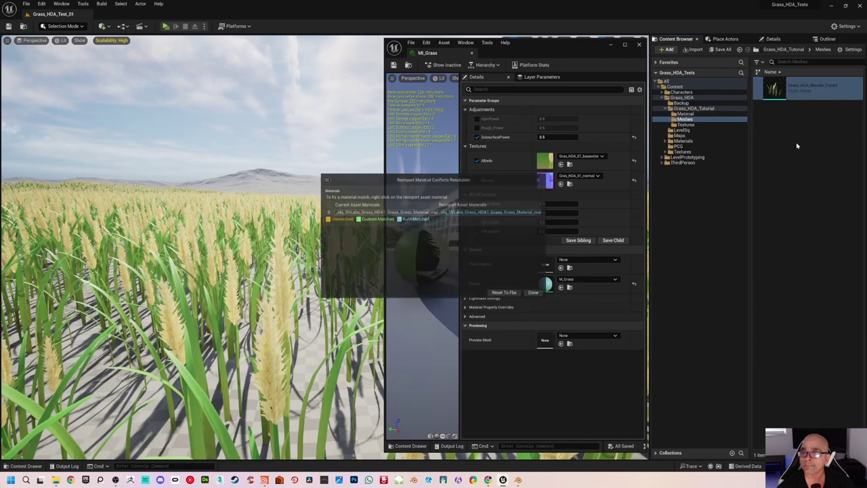
pyautogui.click(511, 295)
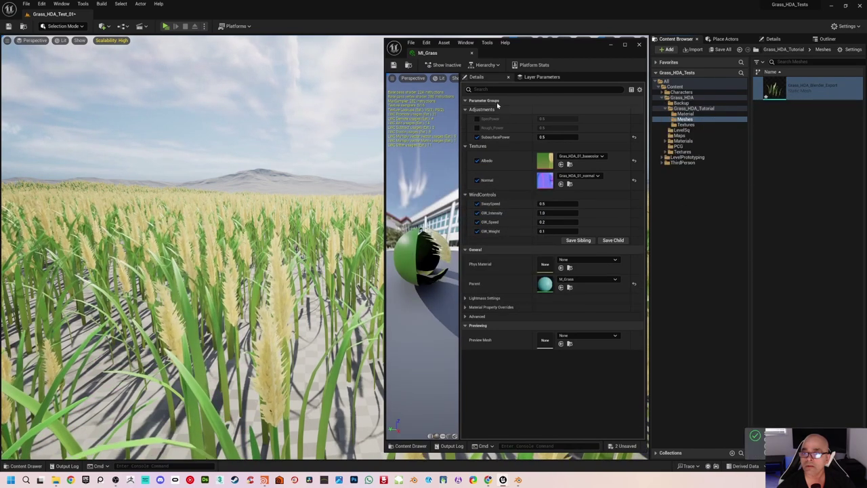
# Try a GW_Weight of 0.5 in MI_Grass against a close view of the grass, and settle on 0.2.
pyautogui.moveTo(505, 43); pyautogui.dragTo(616, 42)
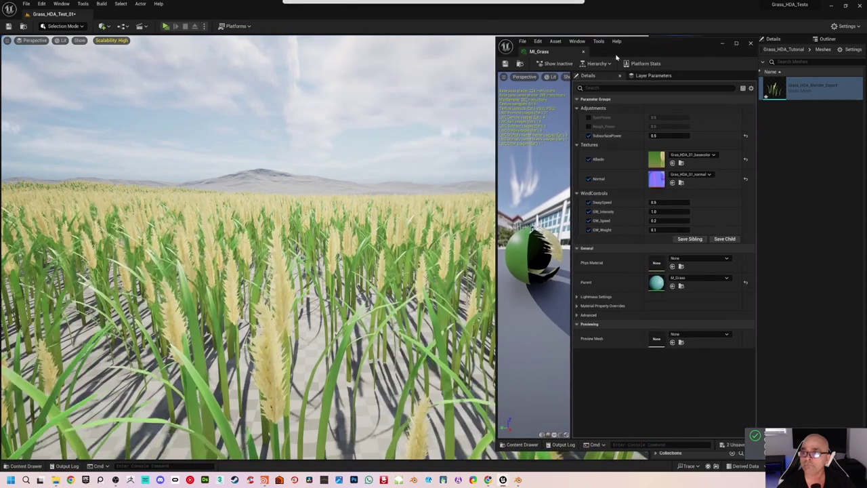
pyautogui.moveTo(364, 182); pyautogui.dragTo(364, 345, button='right')
pyautogui.moveTo(364, 238); pyautogui.dragTo(371, 193, button='right')
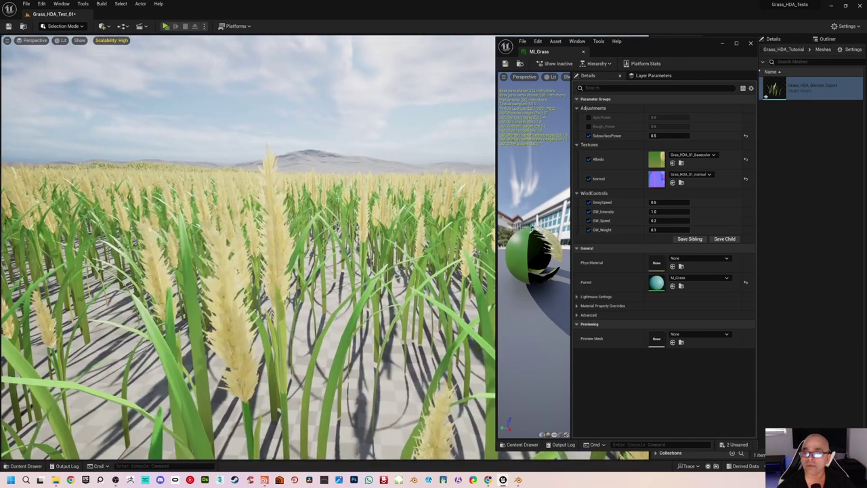
pyautogui.click(668, 229)
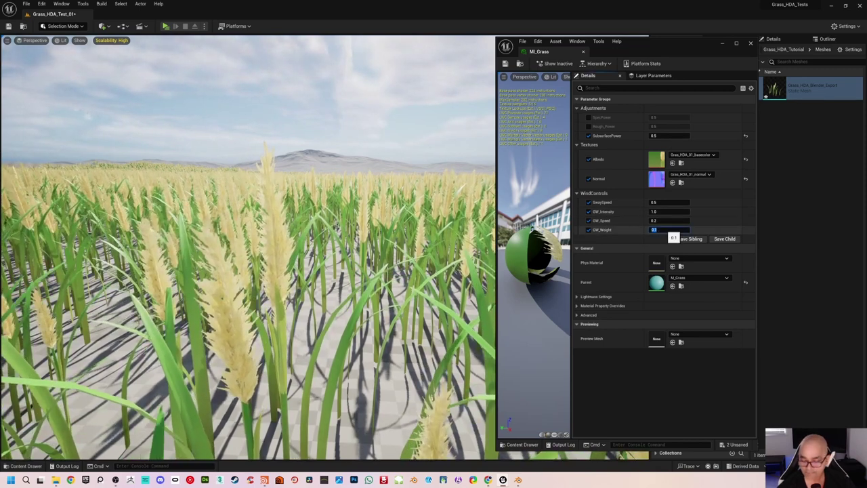
pyautogui.write('0.5')
pyautogui.press('Return')
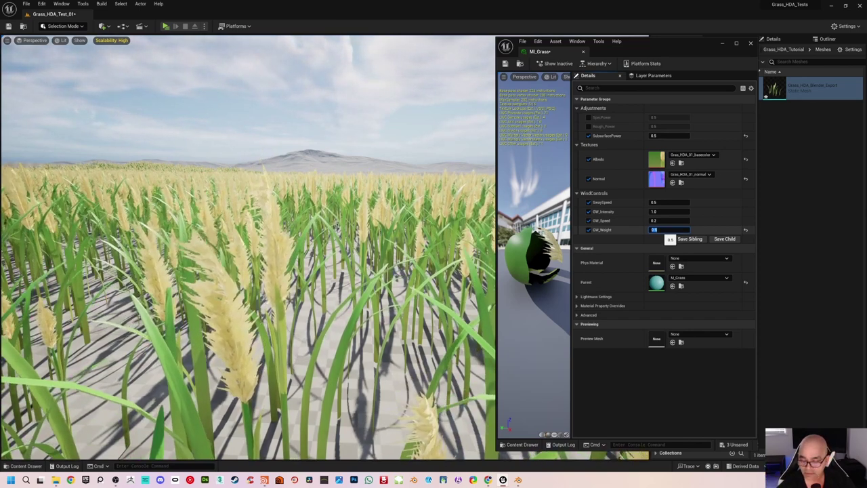
pyautogui.write('2')
pyautogui.press('Return')
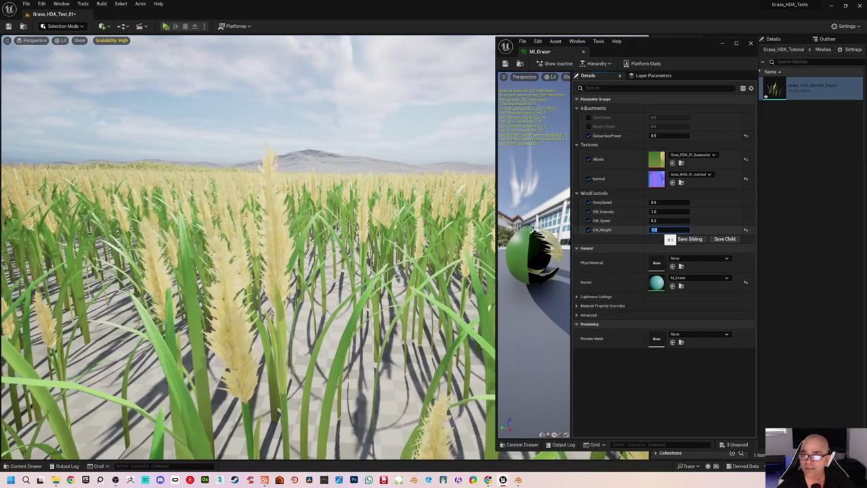
# Try a GW_Speed of 0.5 in MI_Grass's wind controls and settle on 0.3.
pyautogui.click(670, 220)
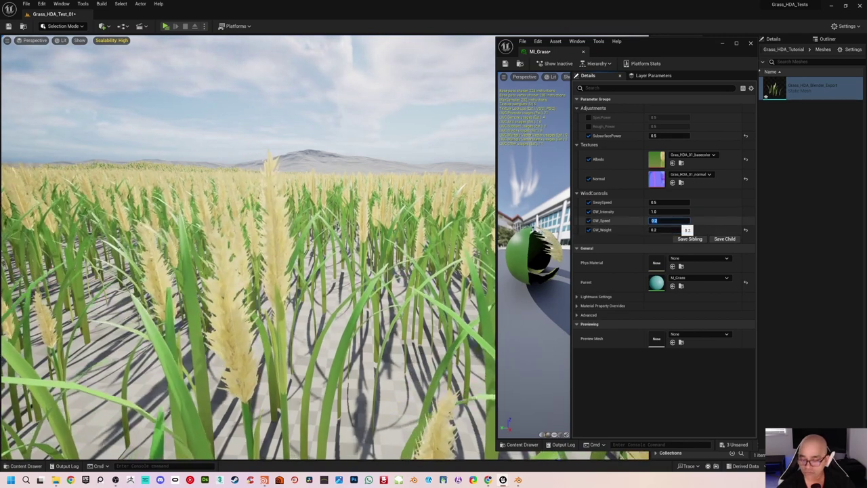
pyautogui.write('0.5')
pyautogui.press('Return')
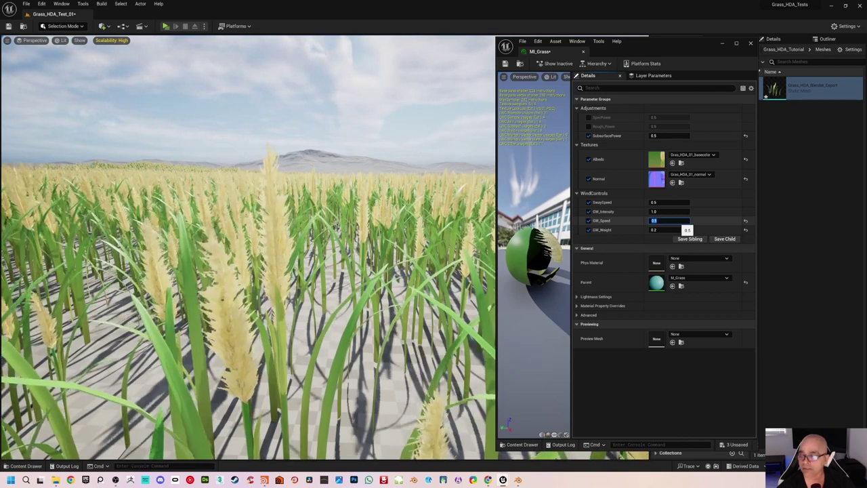
pyautogui.write('0')
pyautogui.press('Return')
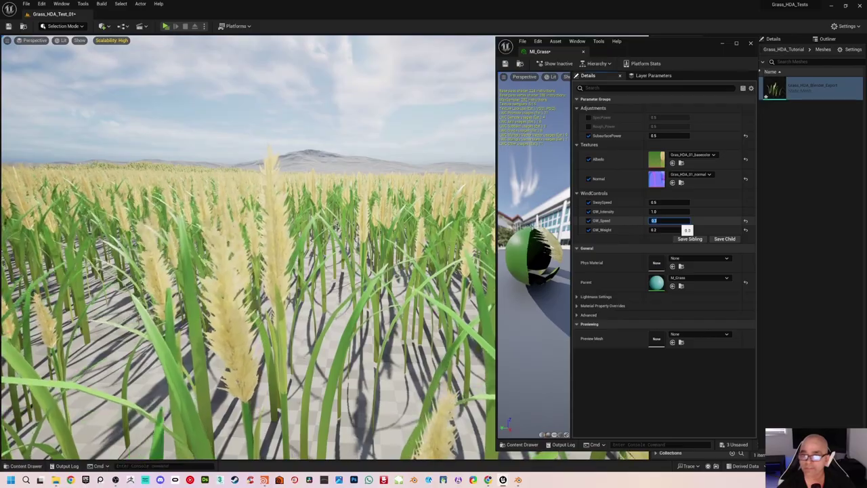
# Minimize the MI_Grass window and examine the wind motion of the grass and flower tips across the field.
pyautogui.moveTo(406, 243); pyautogui.dragTo(400, 281, button='right')
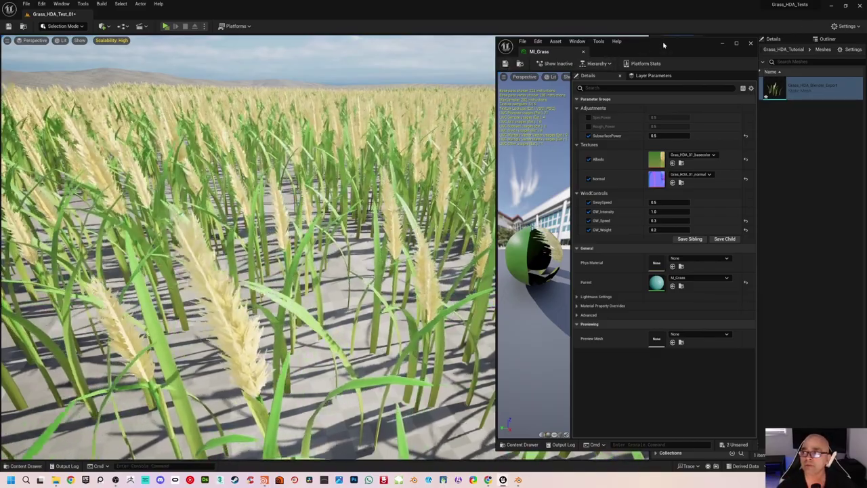
pyautogui.moveTo(664, 44); pyautogui.dragTo(623, 46)
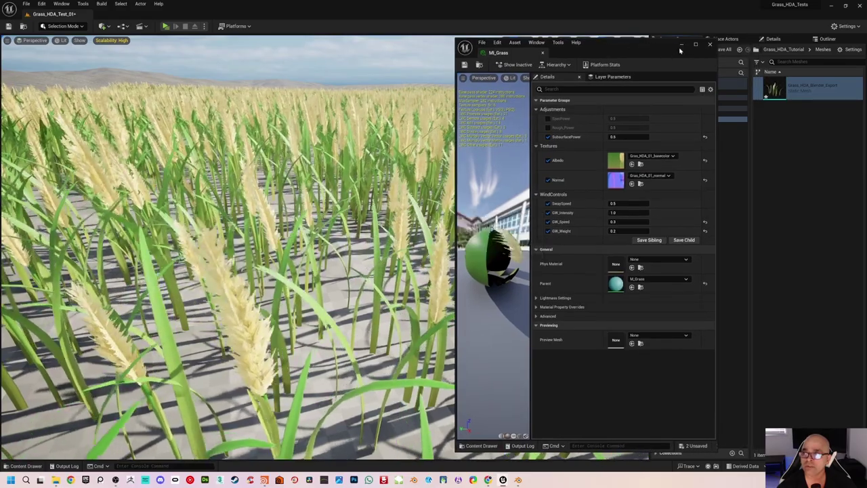
pyautogui.click(682, 45)
pyautogui.moveTo(325, 271); pyautogui.dragTo(325, 149, button='right')
pyautogui.moveTo(387, 128); pyautogui.dragTo(336, 114, button='right')
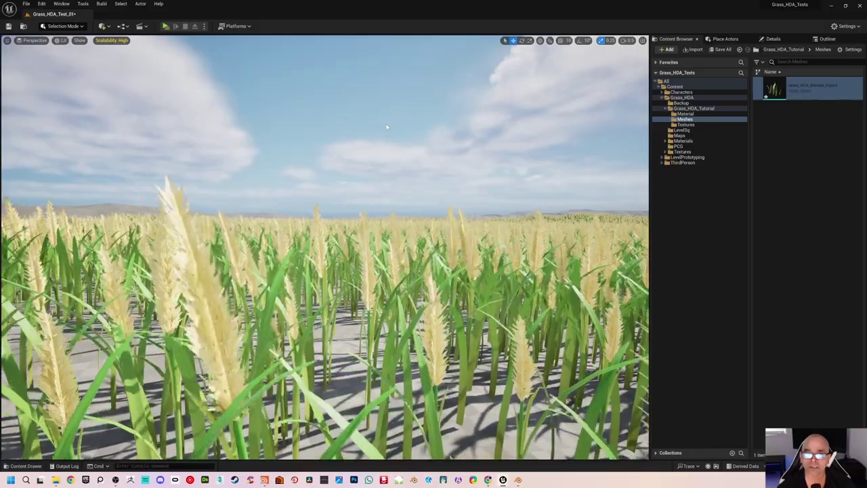
pyautogui.moveTo(385, 124)
pyautogui.mouseDown(button='right')
pyautogui.moveTo(385, 159)
pyautogui.moveTo(385, 101)
pyautogui.moveTo(390, 124)
pyautogui.mouseUp(button='right')
pyautogui.press('w')
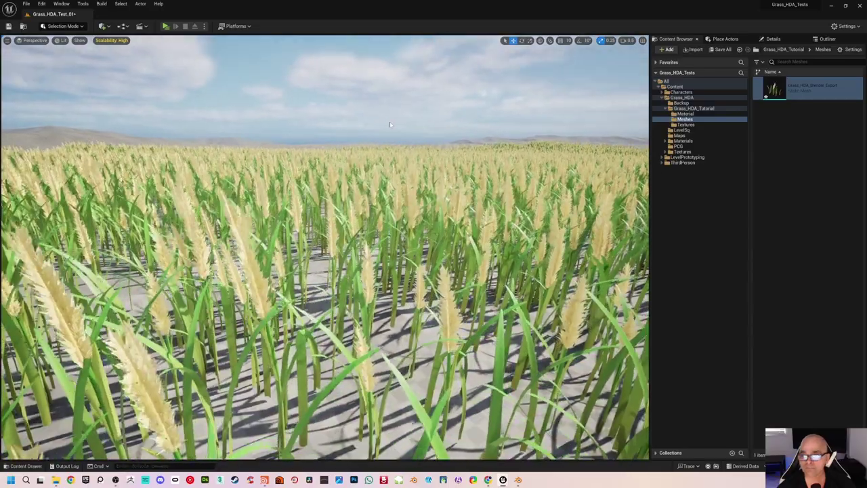